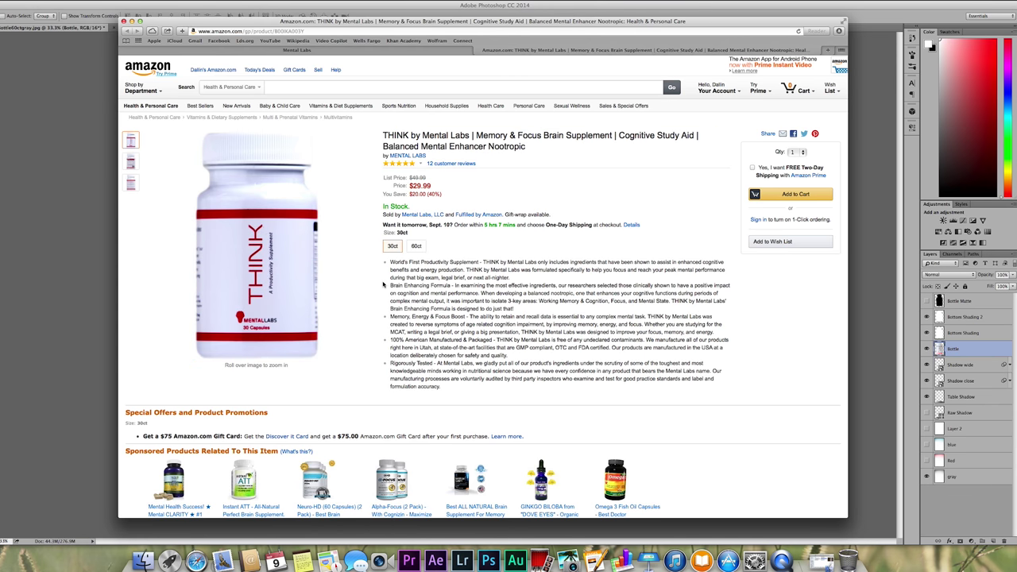
Step: Look over the THINK supplement product listing on Amazon, and minimize the browser to return to Photoshop
scroll(463, 322, down, 1)
scroll(463, 321, down, 5)
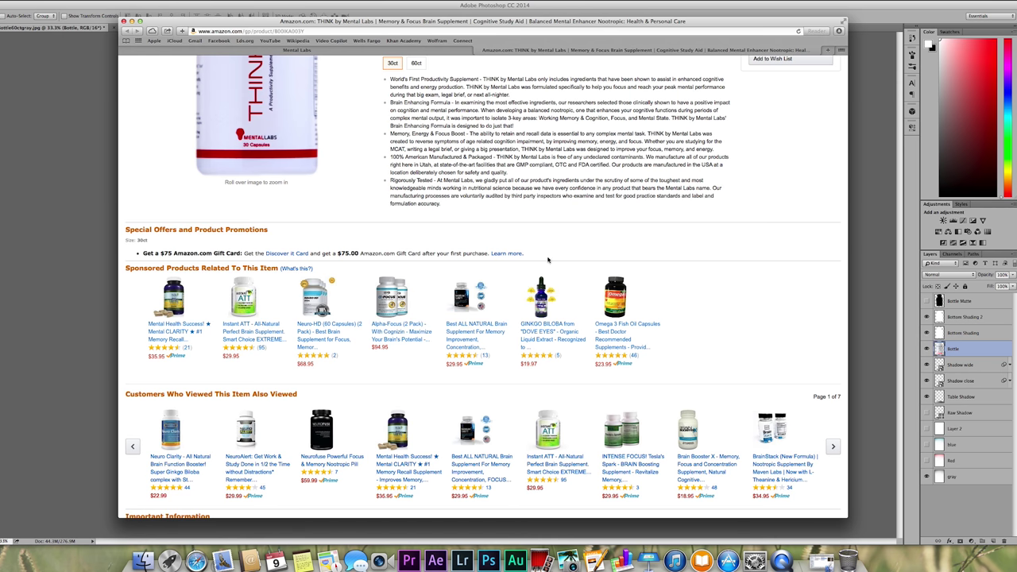
scroll(612, 233, up, 4)
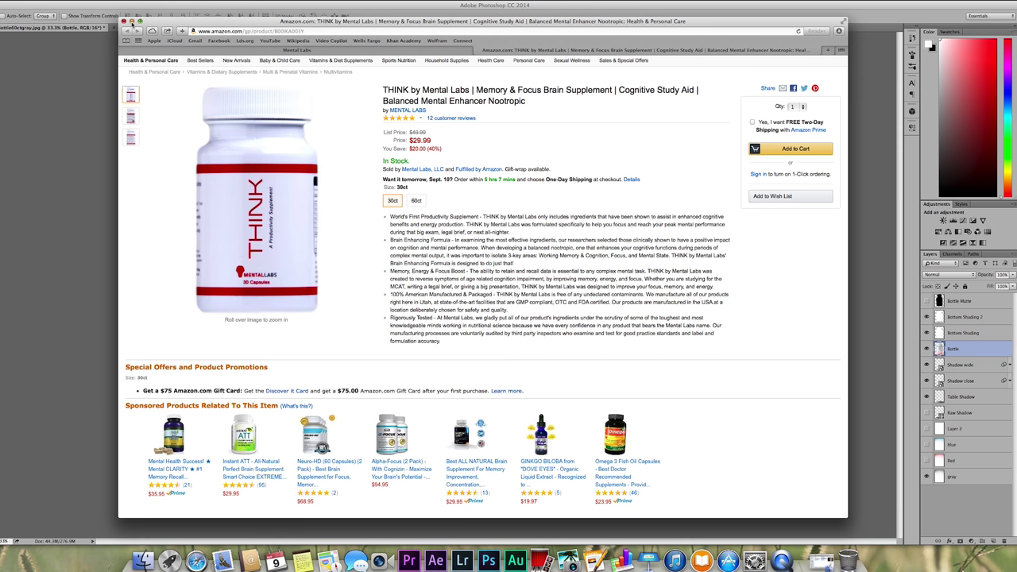
click(132, 22)
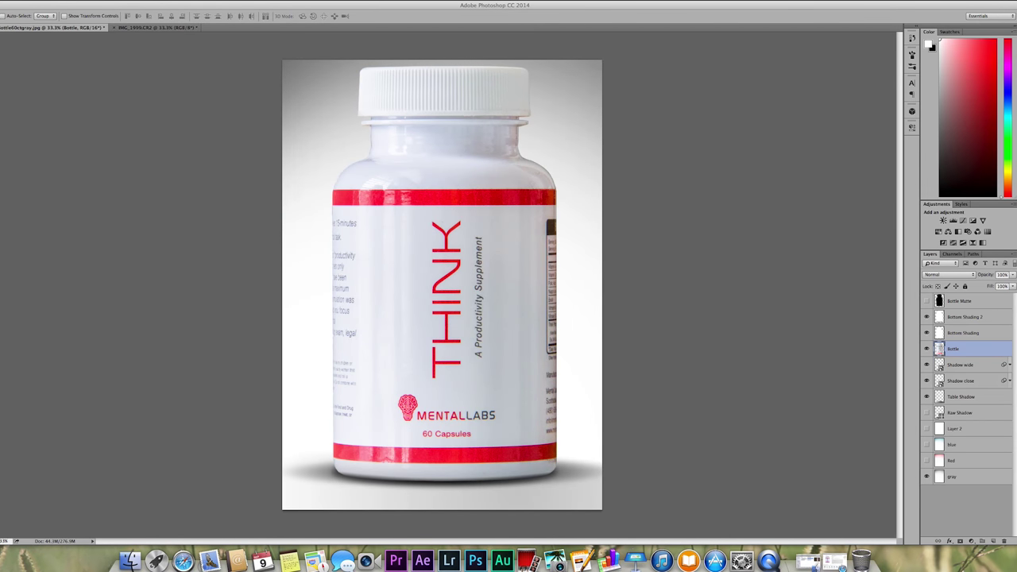
Step: Hide the Bottom Shading, Shadow and Table Shadow layers, show Layer 2, and compare the isolated bottle with the original IMG_1999.CR2 photo
click(926, 332)
click(927, 316)
click(926, 364)
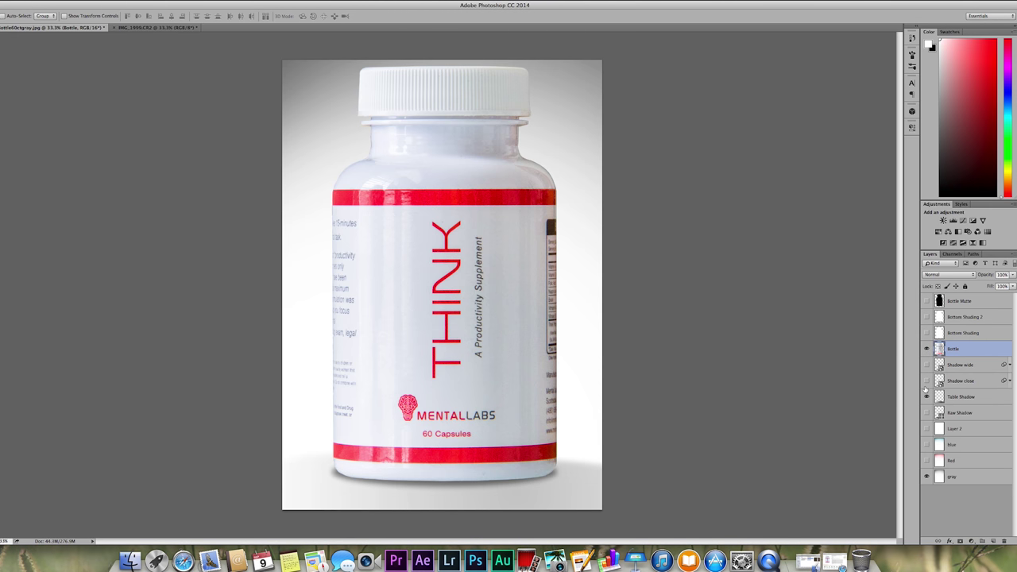
click(926, 380)
click(926, 396)
click(926, 428)
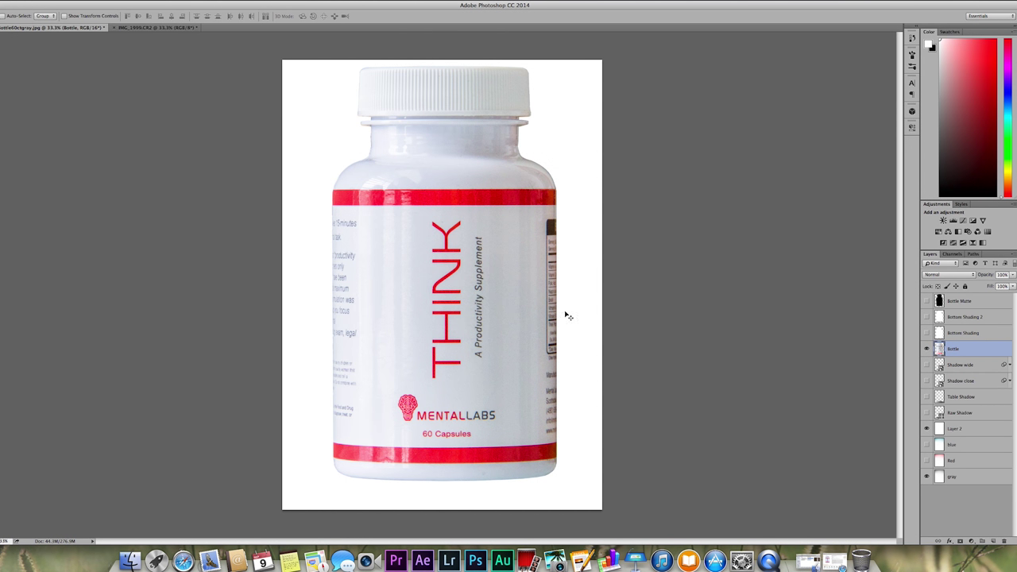
click(163, 28)
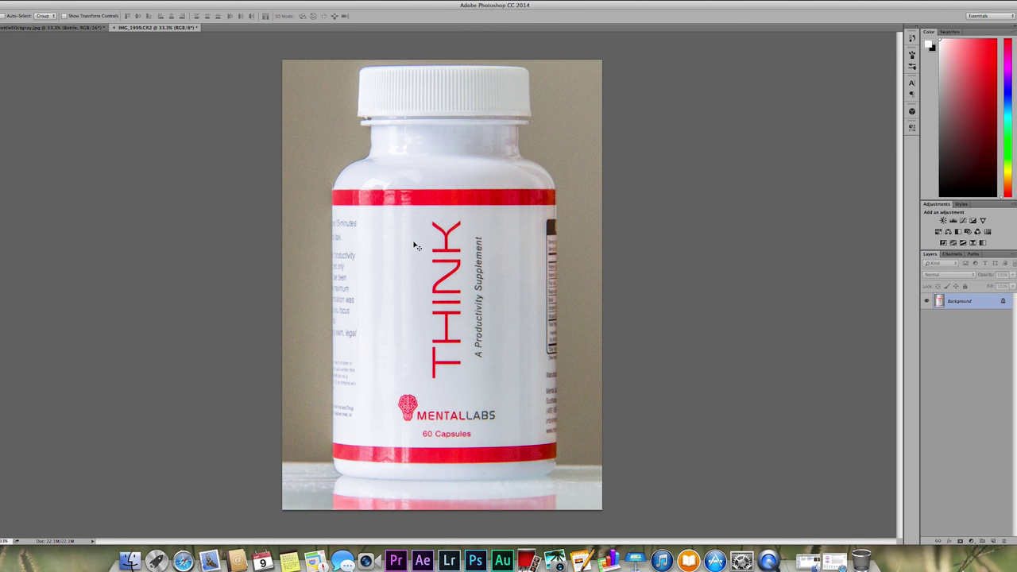
click(48, 28)
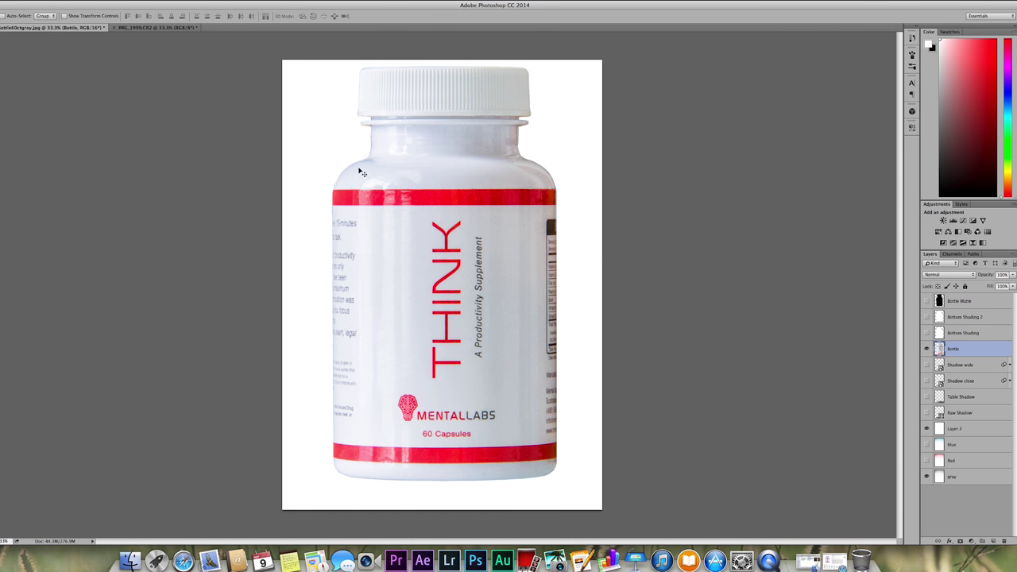
Step: Show the Shadow wide, Shadow close, Table Shadow, Bottom Shading and Bottom Shading 2 layers again
click(926, 365)
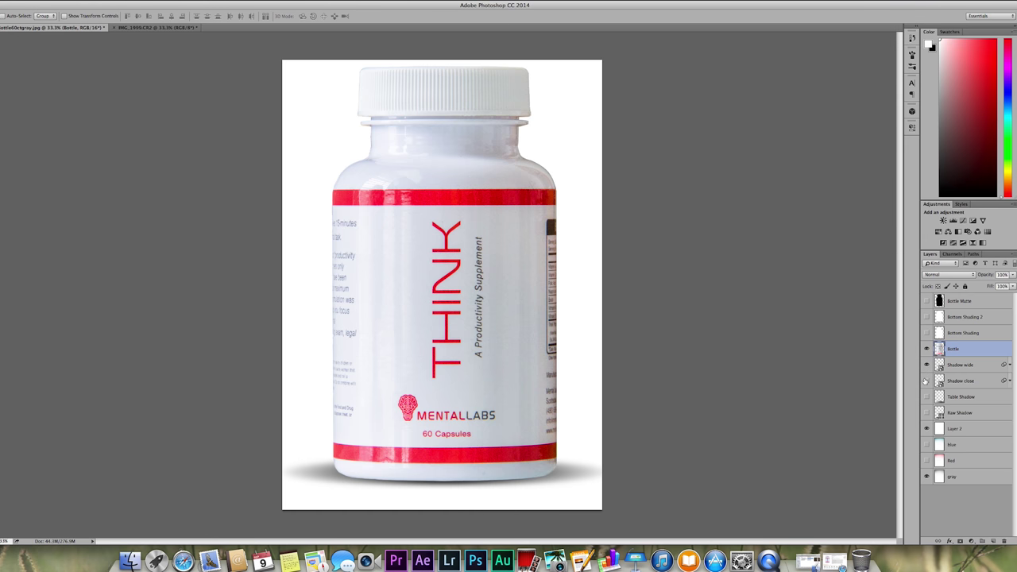
click(926, 381)
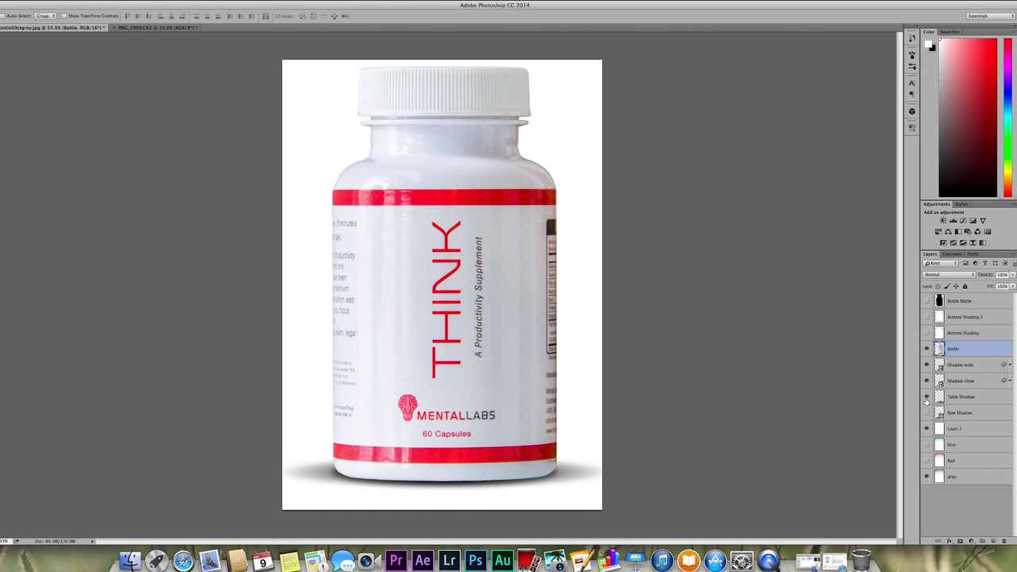
click(926, 397)
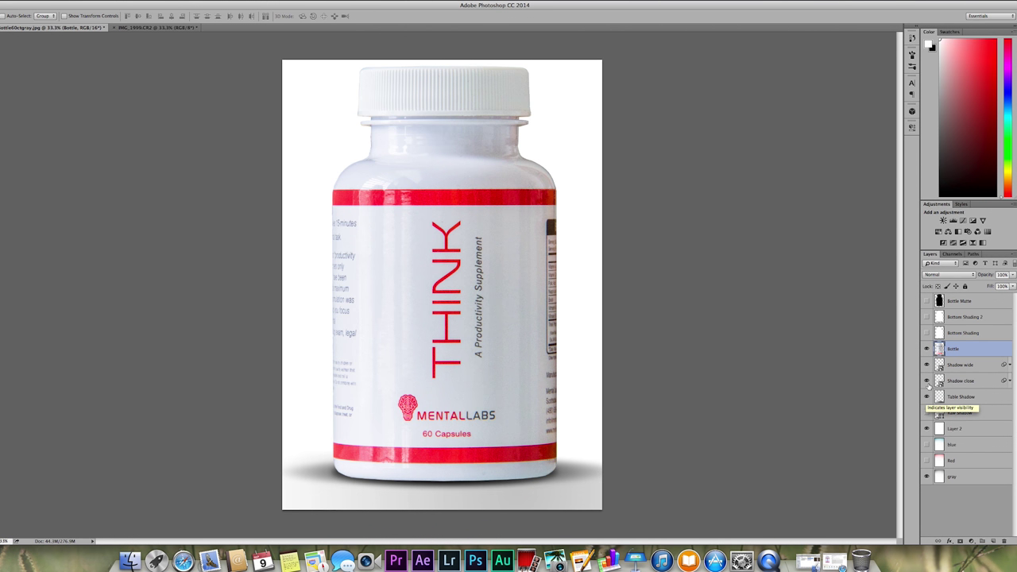
click(927, 332)
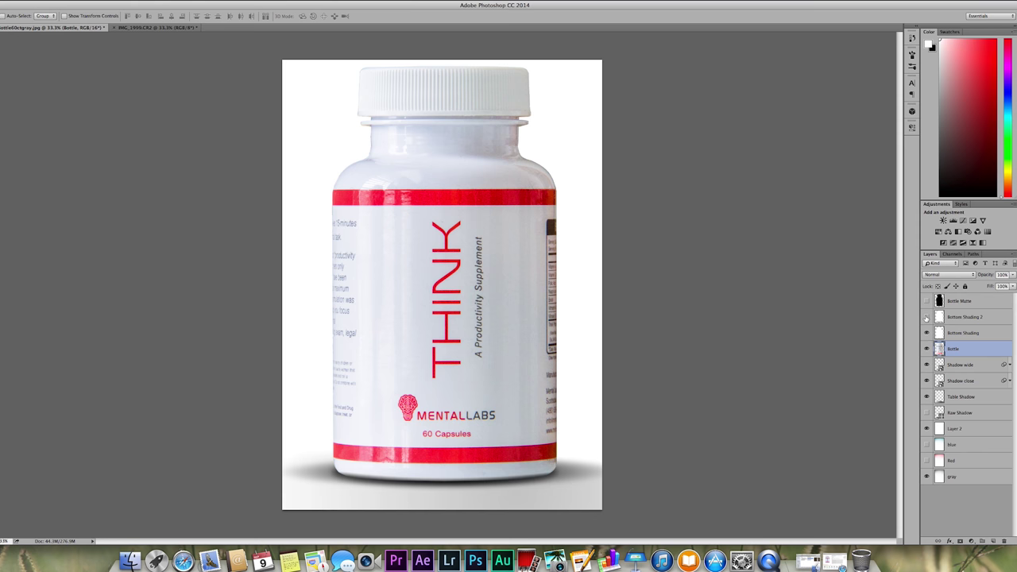
click(926, 317)
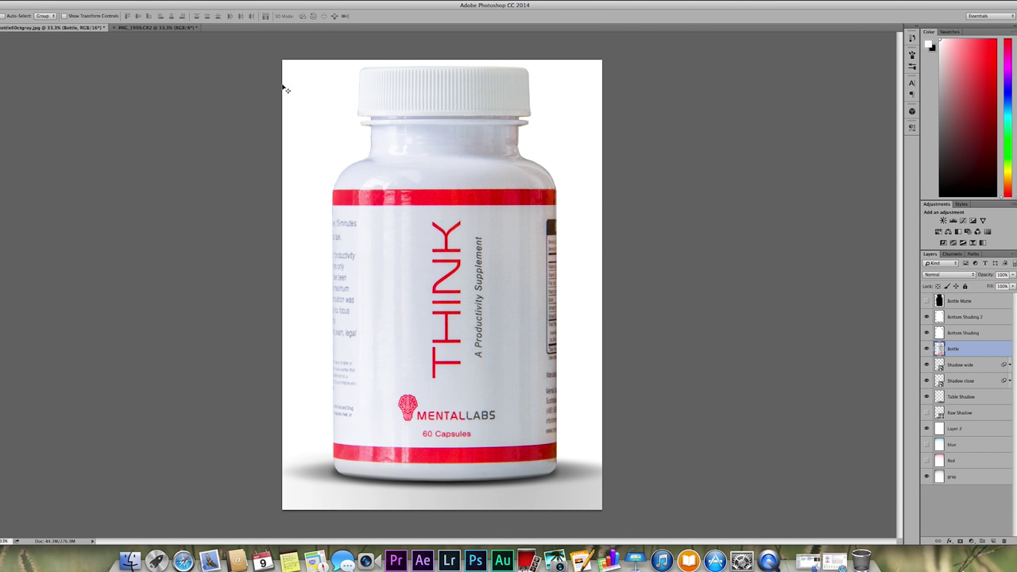
Step: Hide Layer 2 and preview the Red and blue background layers behind the bottle, returning to the gray background
click(926, 428)
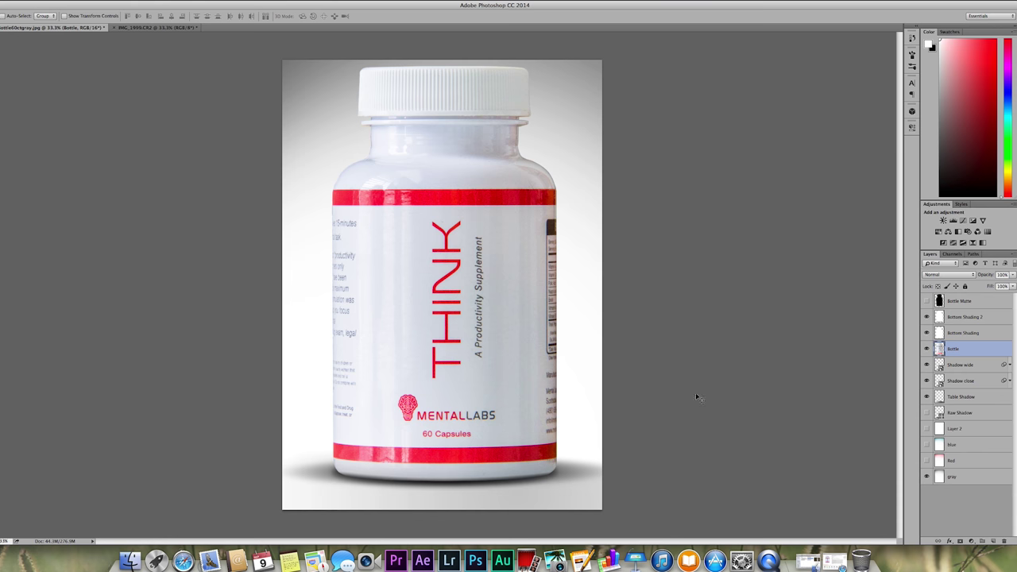
click(926, 460)
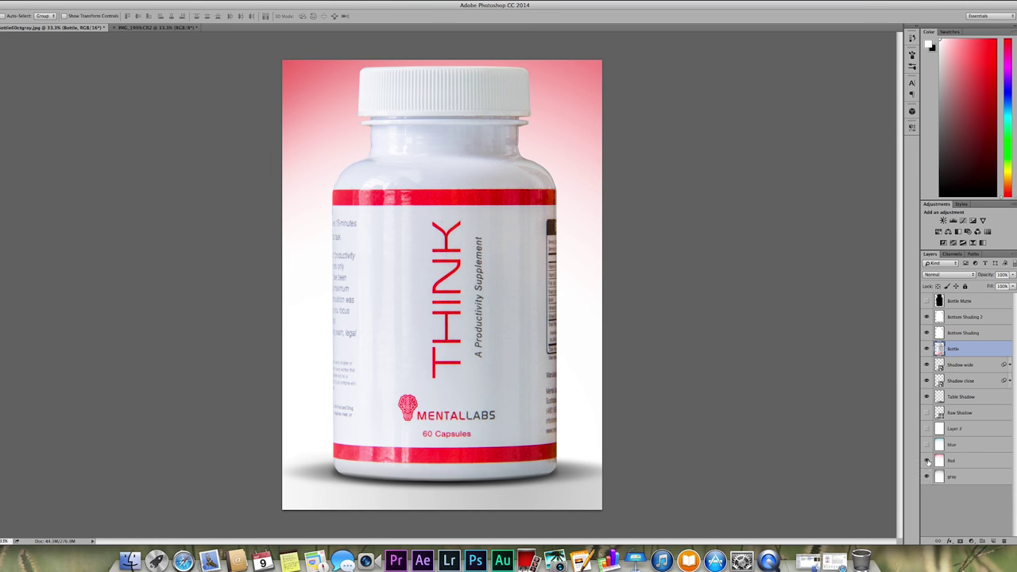
click(926, 444)
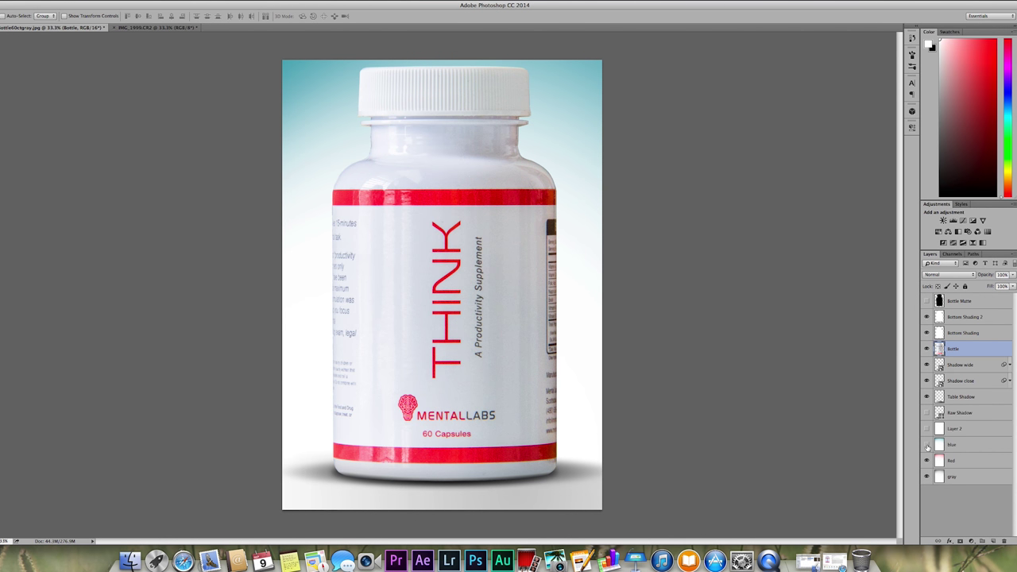
click(926, 444)
click(926, 461)
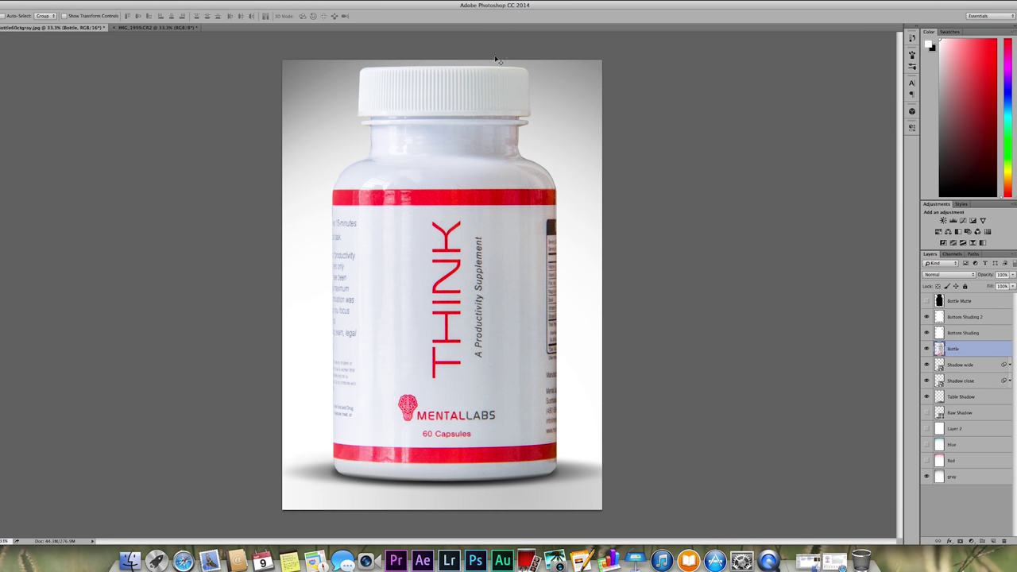
Step: Switch to the IMG_1999.CR2 document and choose the Polygonal Lasso tool
click(165, 29)
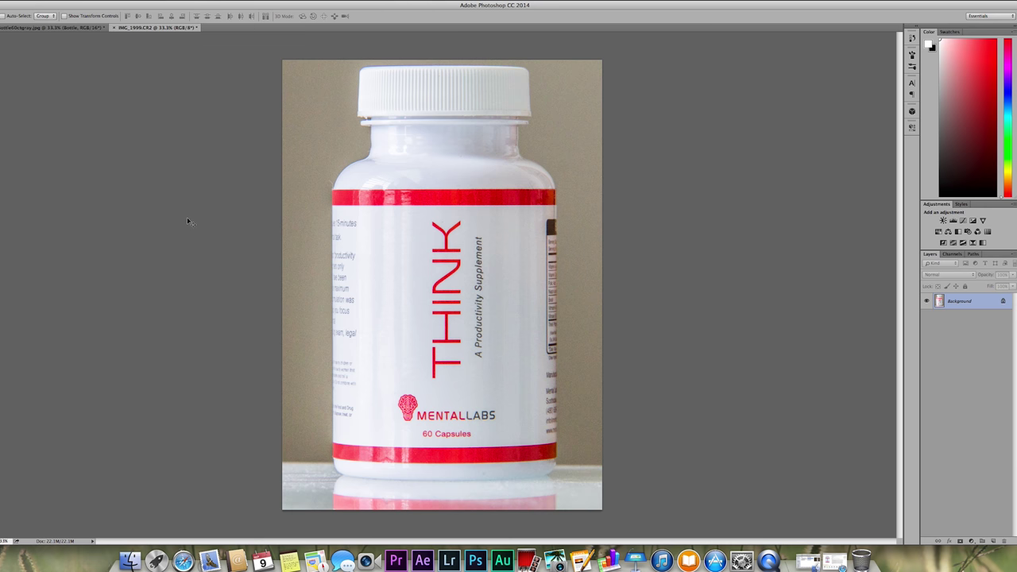
key(x)
key(m)
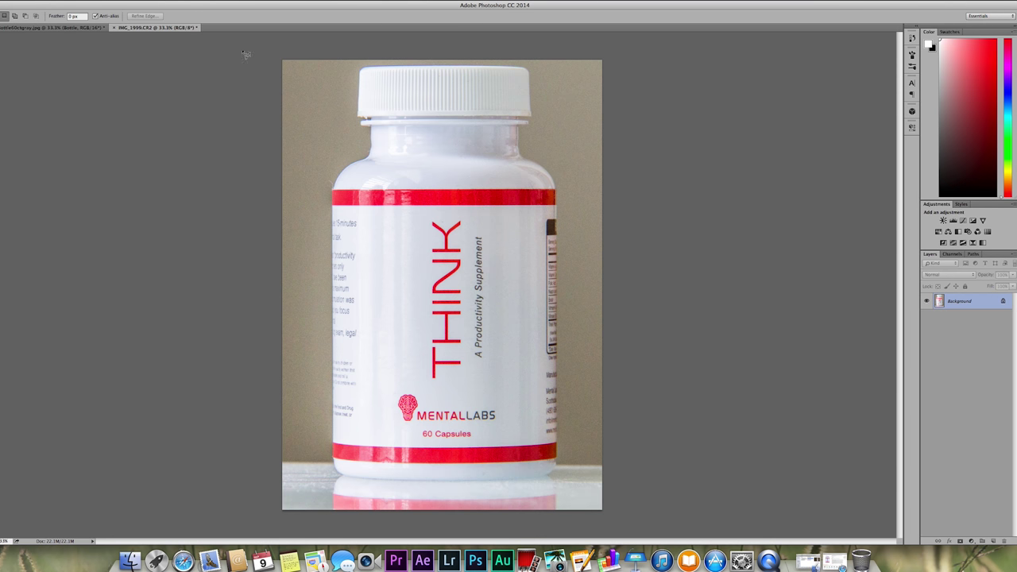
right_click(3, 61)
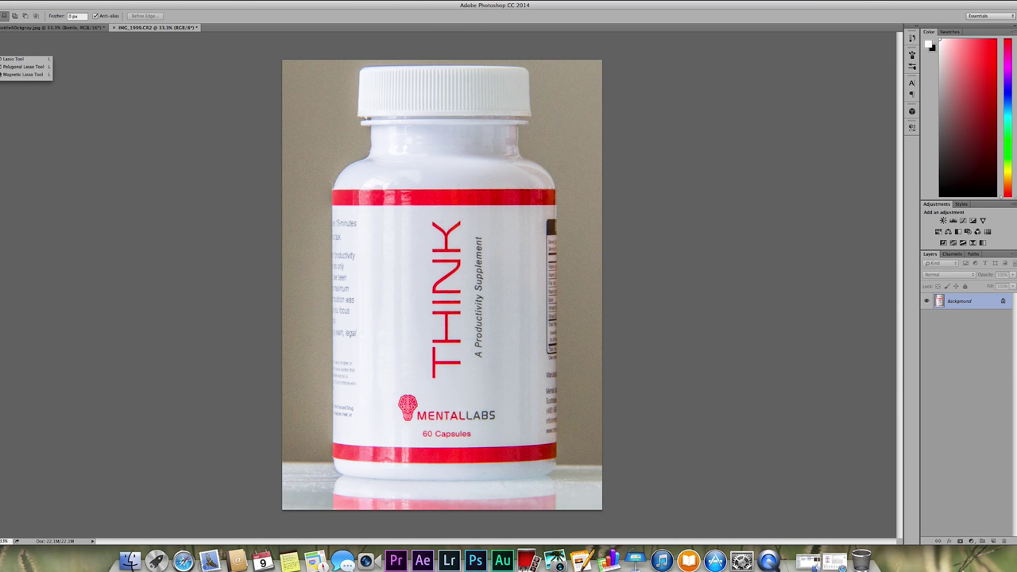
click(19, 69)
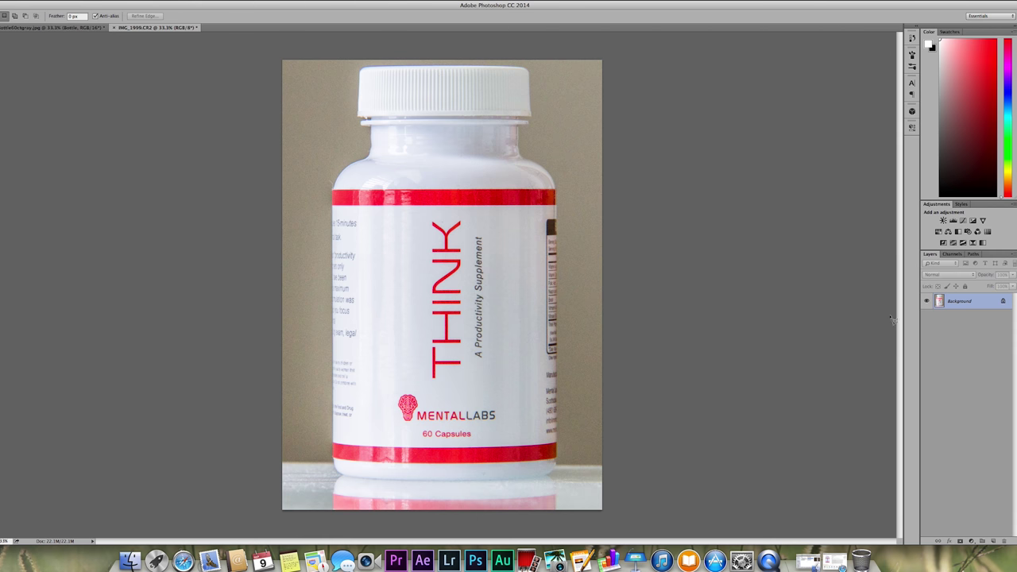
Step: Convert the Background into a regular layer named bottle, and duplicate it as bottle copy
double_click(940, 301)
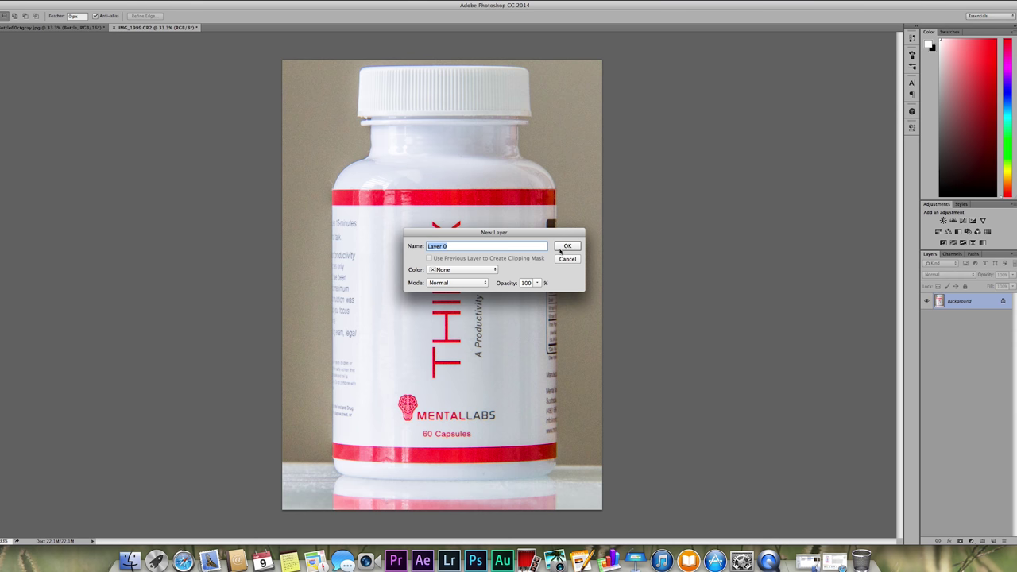
text(bottle)
key(Return)
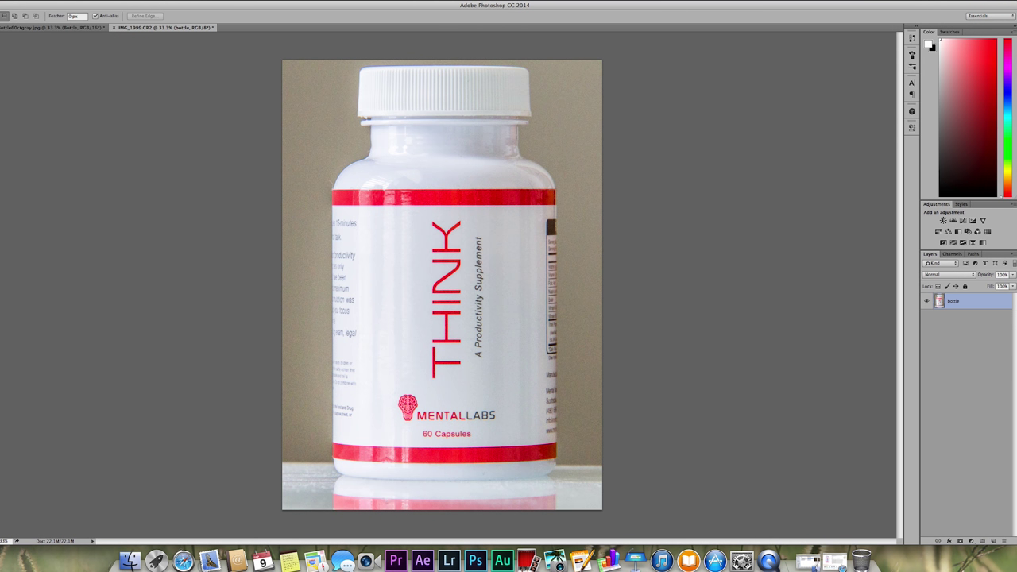
click(102, 1)
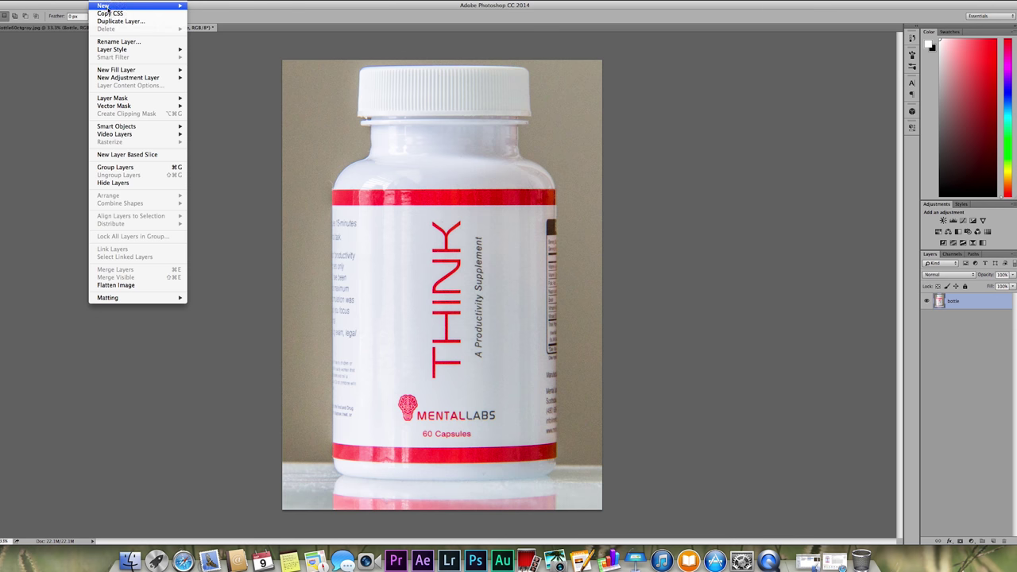
click(112, 22)
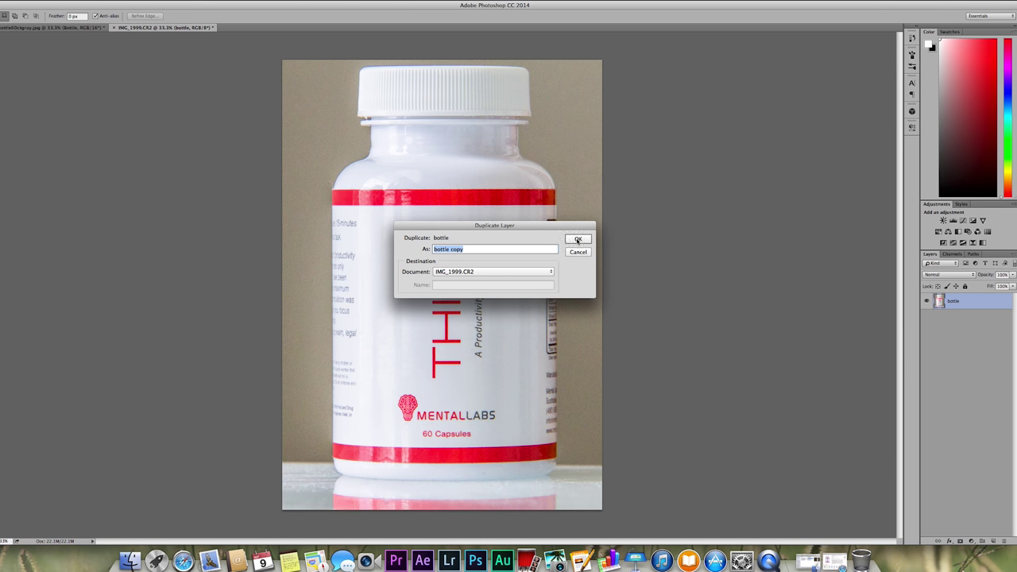
click(577, 240)
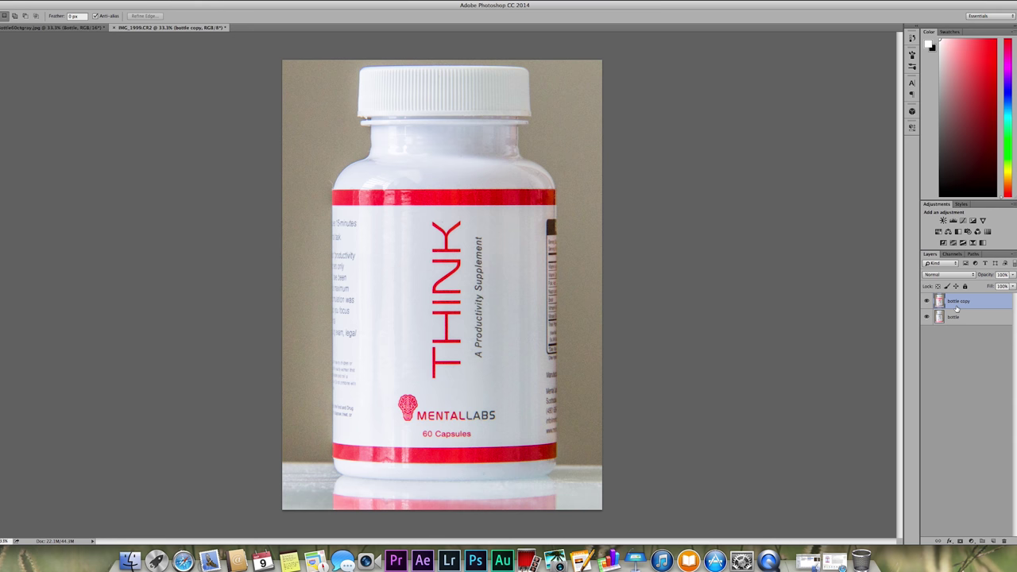
Step: Remove the background along the bottle's straight right side from the bottle copy layer with a polygonal selection, and hide the original bottle layer
click(559, 191)
click(558, 489)
click(634, 479)
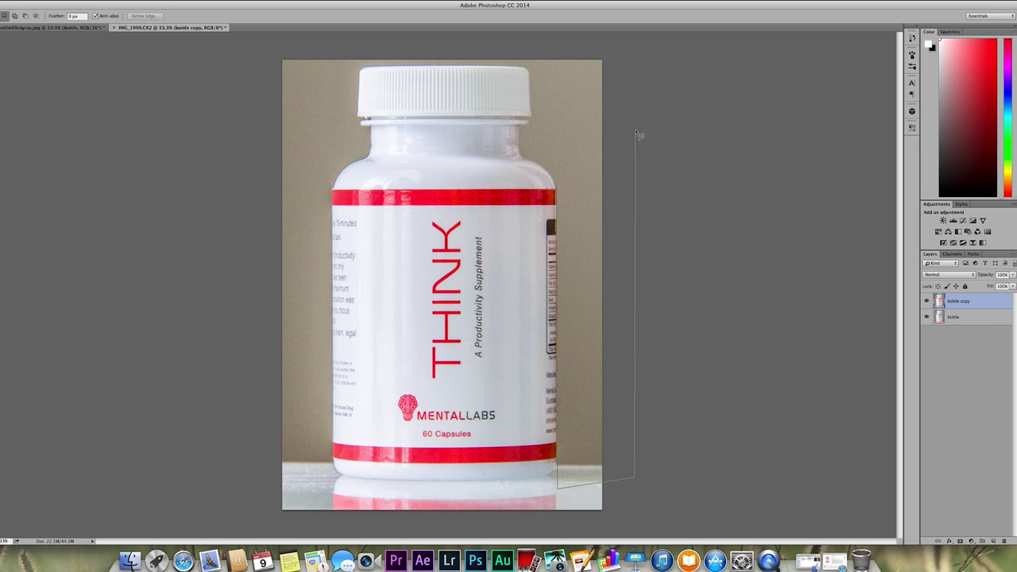
click(633, 109)
click(588, 117)
click(565, 183)
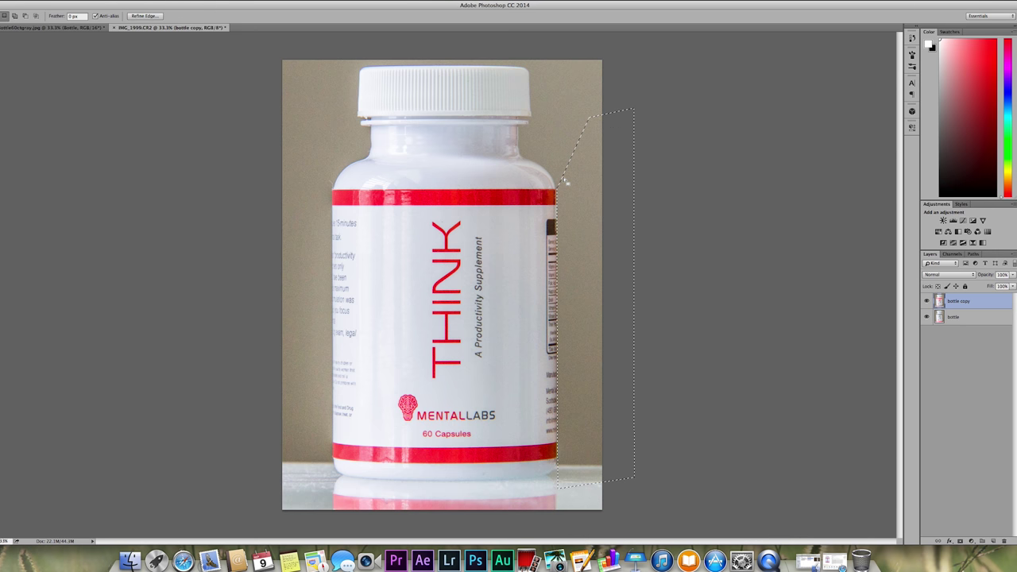
key(super+d)
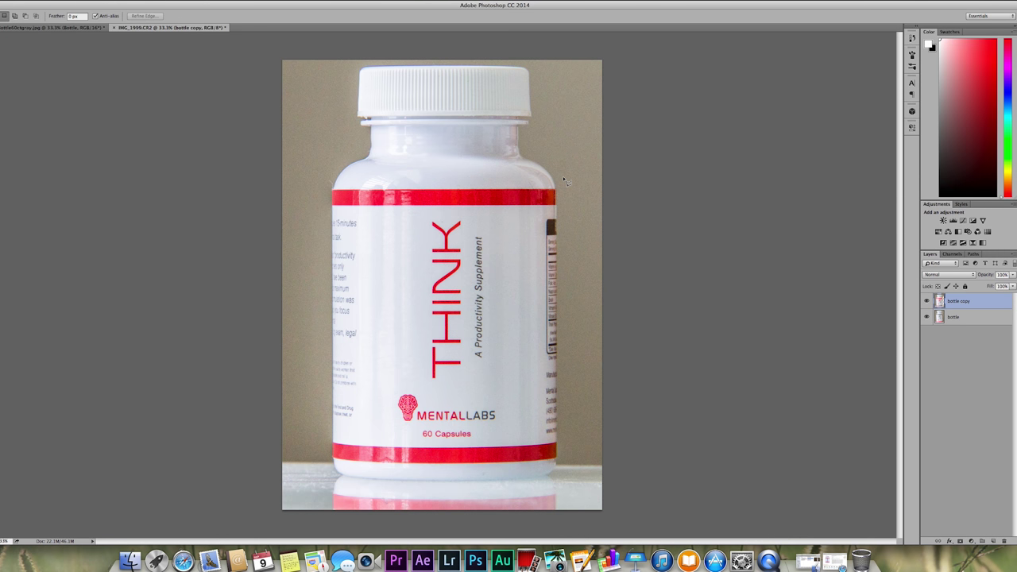
click(926, 317)
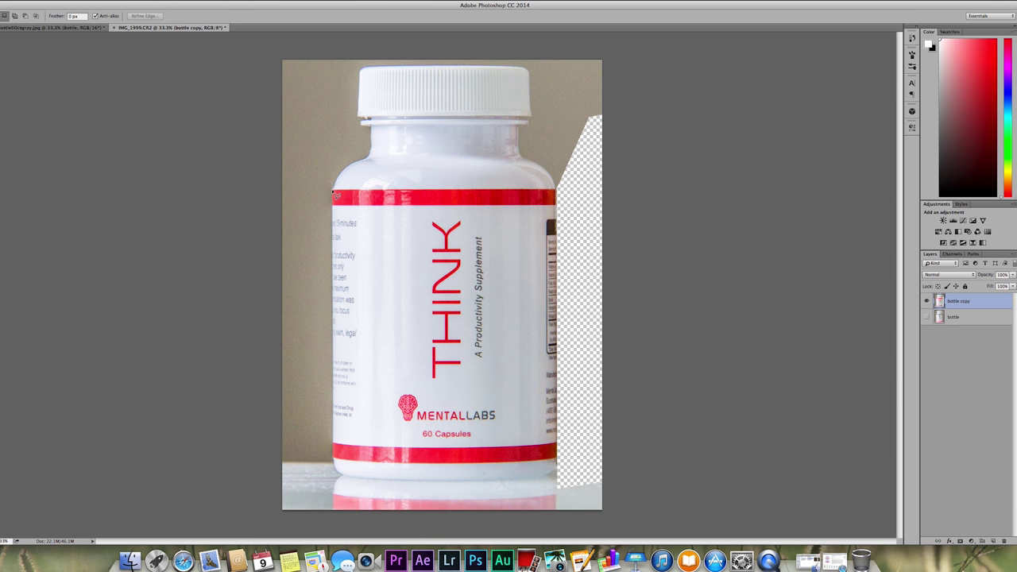
Step: Outline the background along the bottle's straight left side with a polygonal selection and delete it from the bottle copy layer
click(335, 194)
click(333, 512)
click(242, 513)
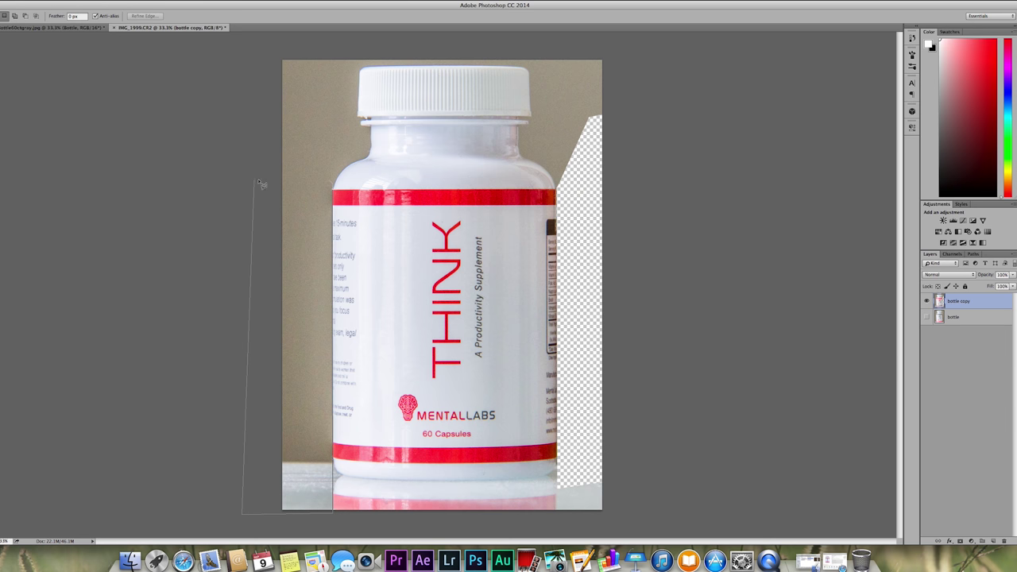
click(336, 194)
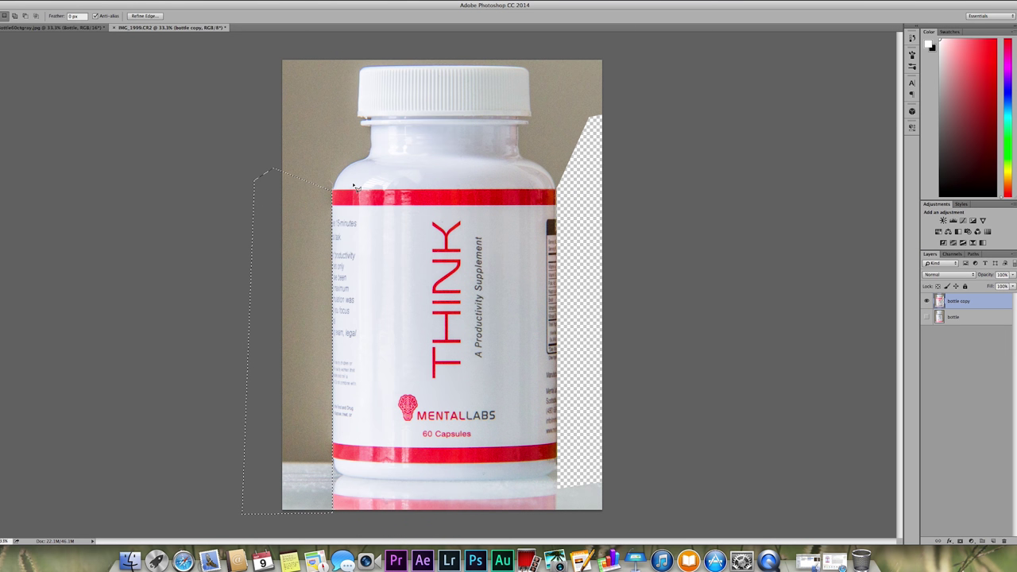
key(Delete)
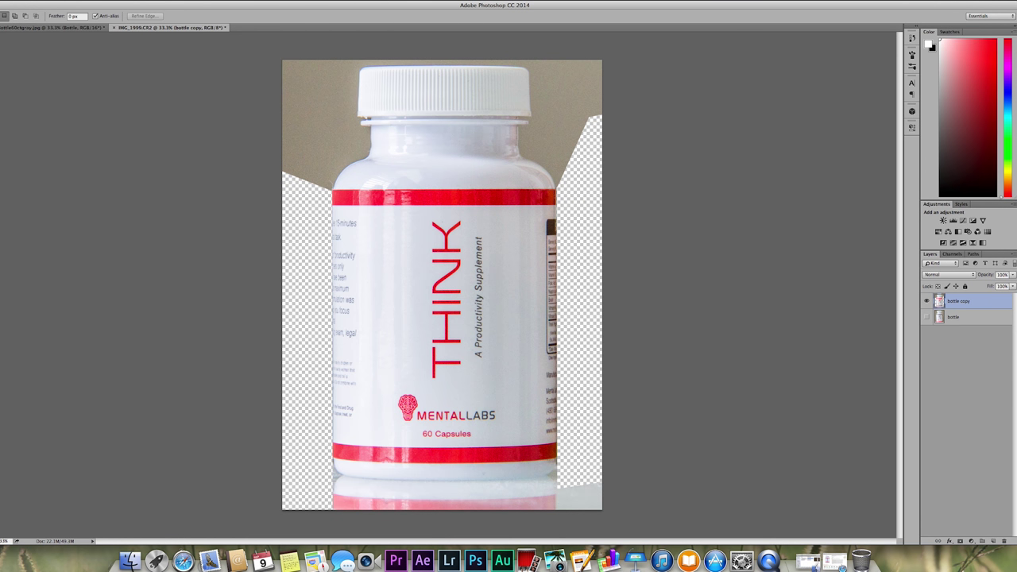
Step: Select the remaining background around the cap, neck and shoulders with the Quick Selection tool and delete it from the bottle copy layer
click(2, 70)
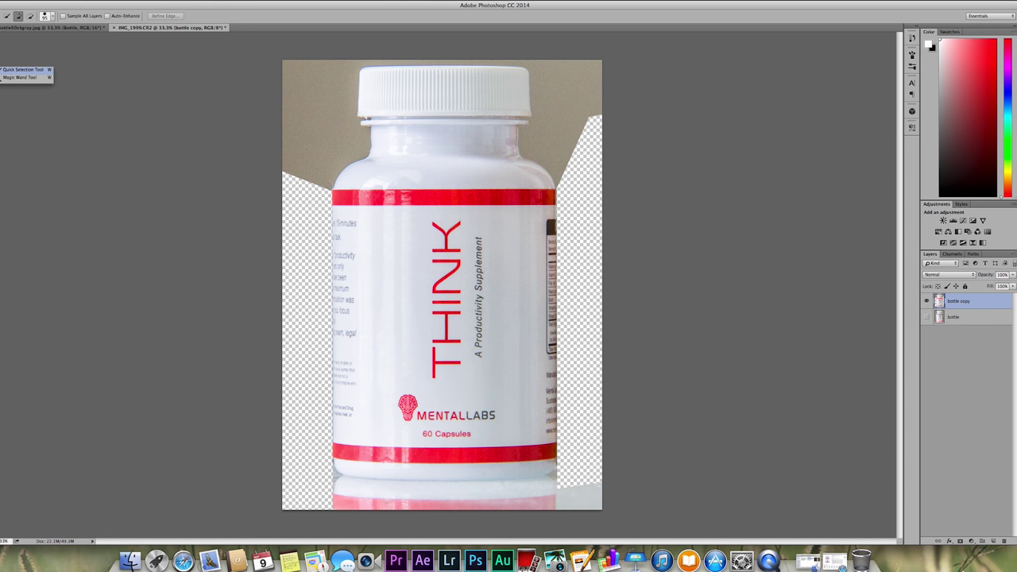
click(6, 69)
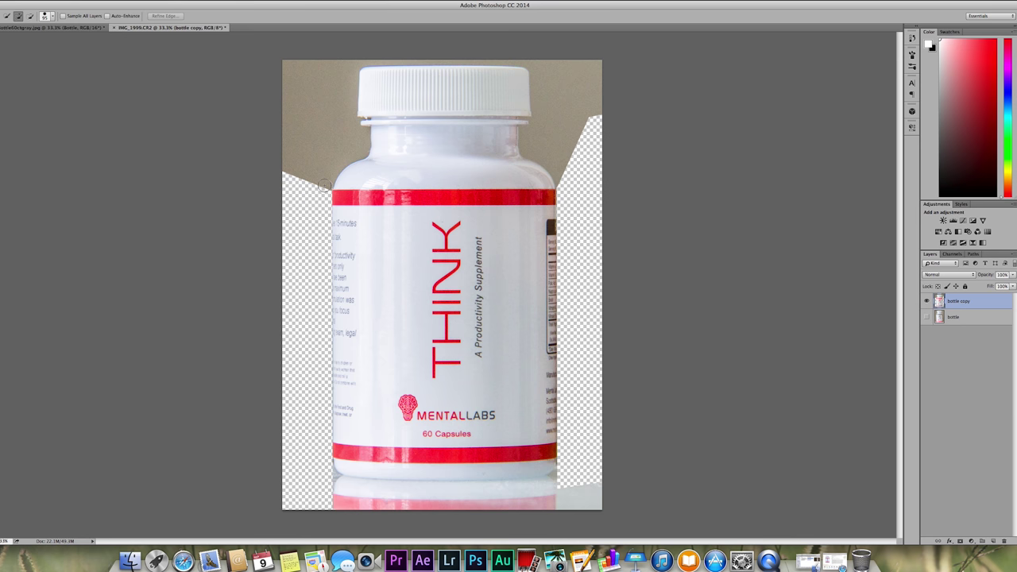
click(324, 176)
mouse_move(395, 58)
mouse_down()
mouse_move(531, 60)
mouse_move(588, 79)
mouse_up()
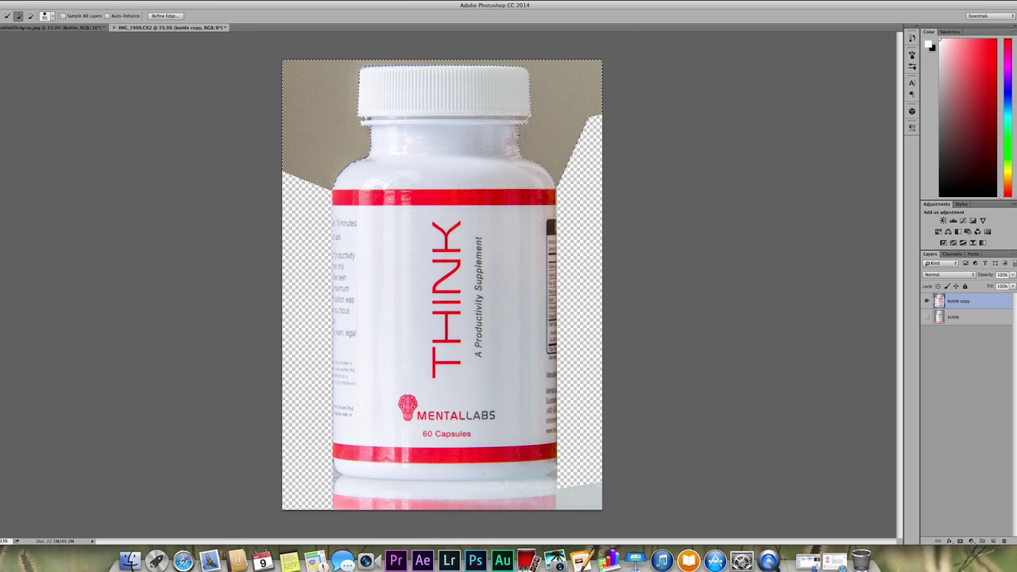
key(super+d)
key(super+1)
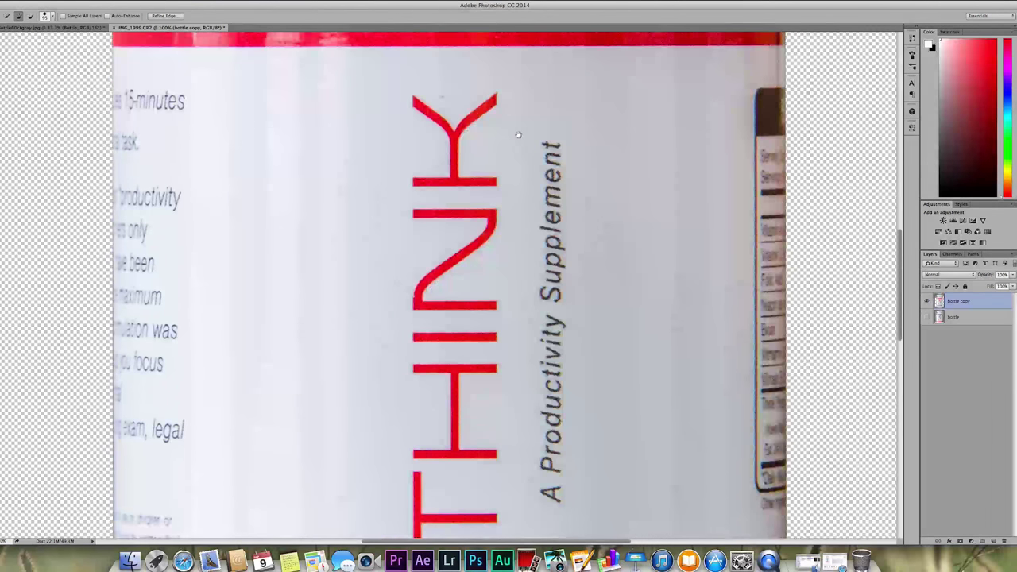
scroll(518, 136, up, 10)
scroll(373, 231, up, 3)
key(shift+super+d)
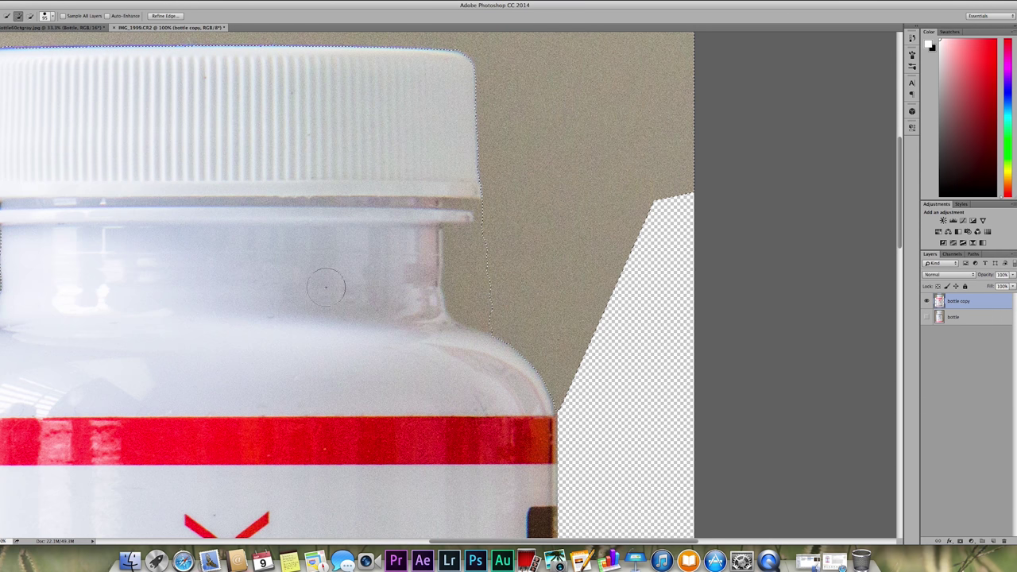
mouse_move(286, 218)
mouse_down()
mouse_move(323, 238)
mouse_move(599, 297)
mouse_move(605, 259)
mouse_up()
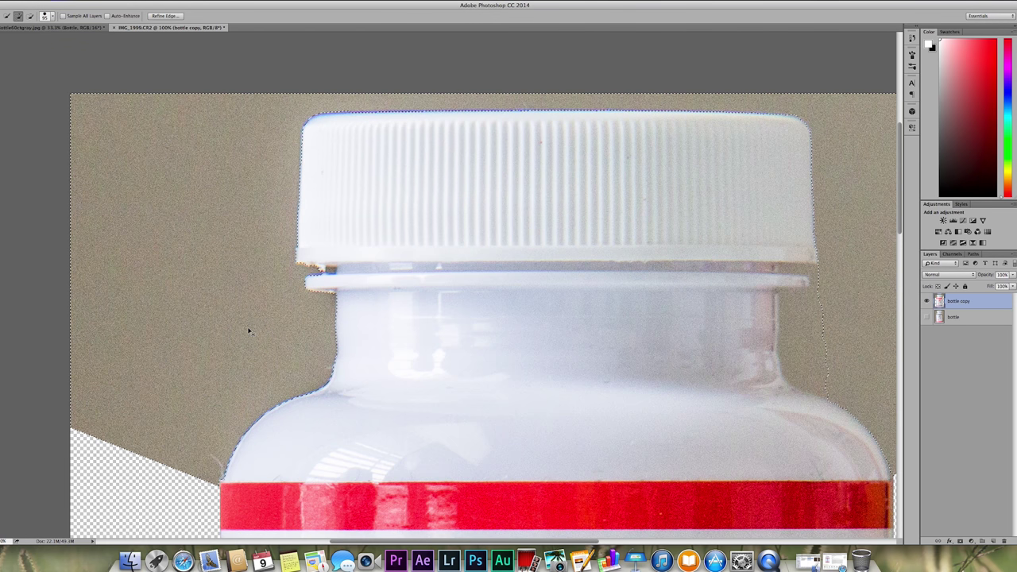
key(Delete)
key(super+d)
key(super+minus)
key(super+minus)
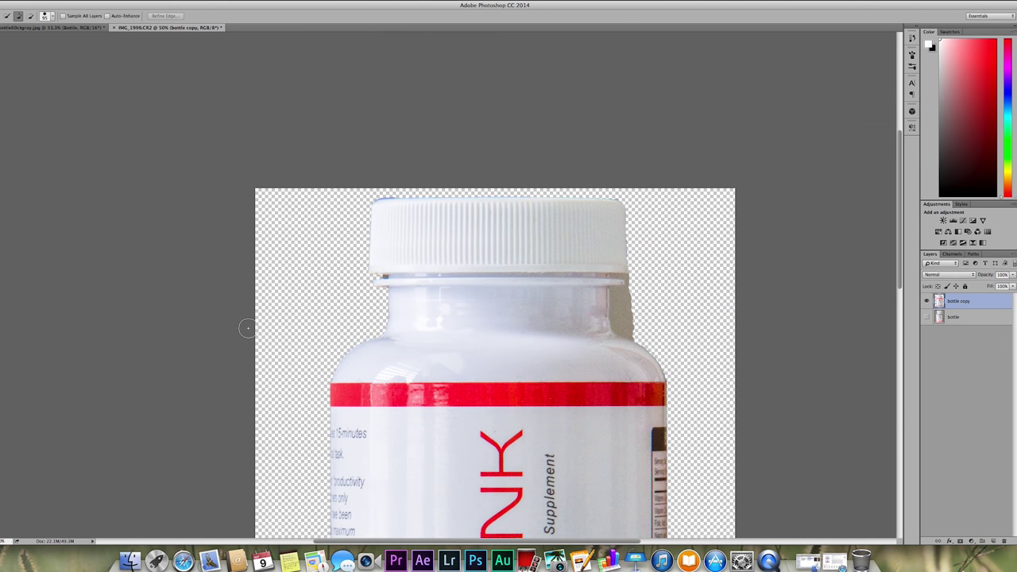
Step: Cut away the leftover beige background beside the bottle's right neck and beneath the cap with a polygonal selection
scroll(465, 304, down, 1)
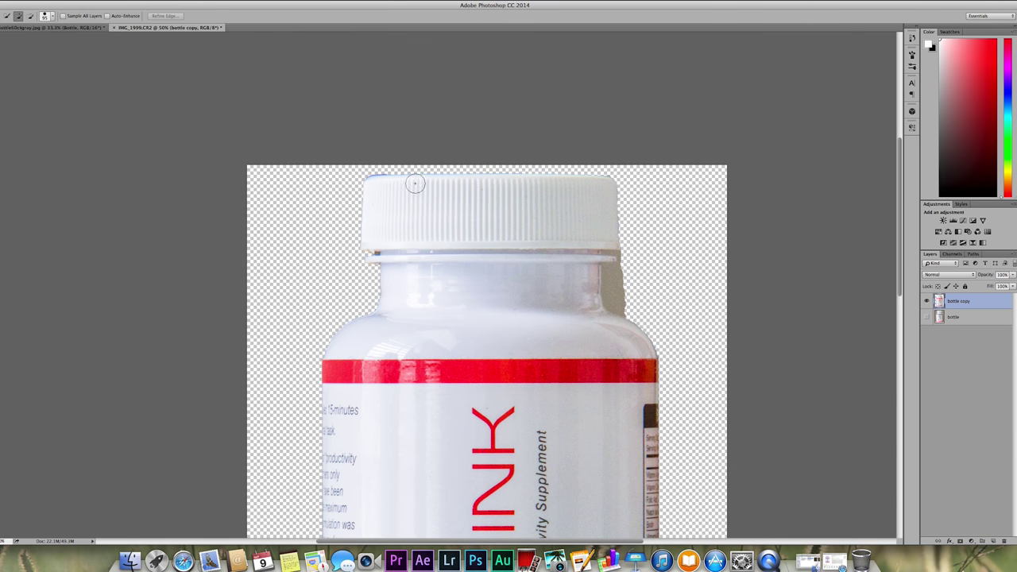
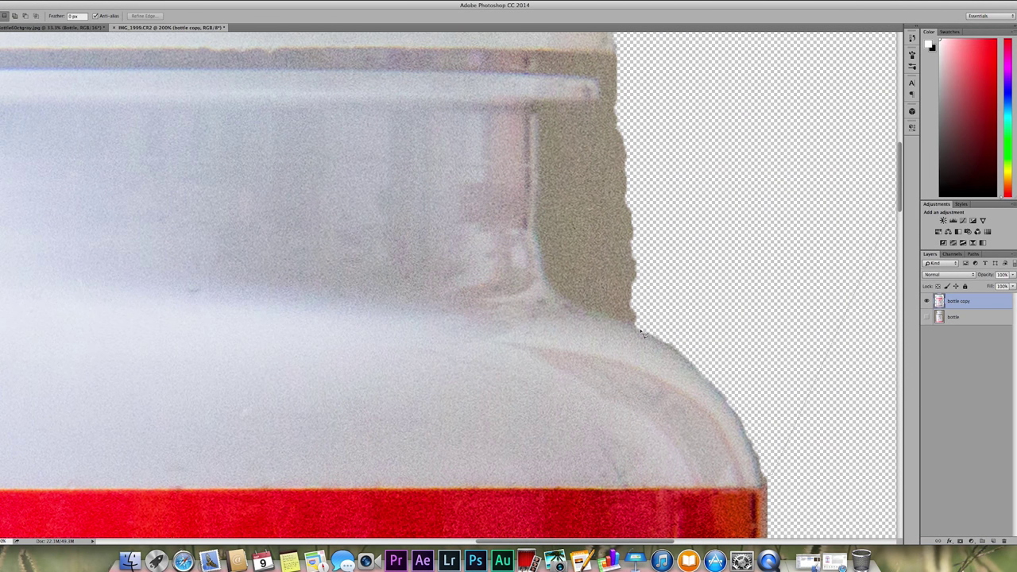
drag(642, 332, 602, 316)
scroll(580, 310, up, 5)
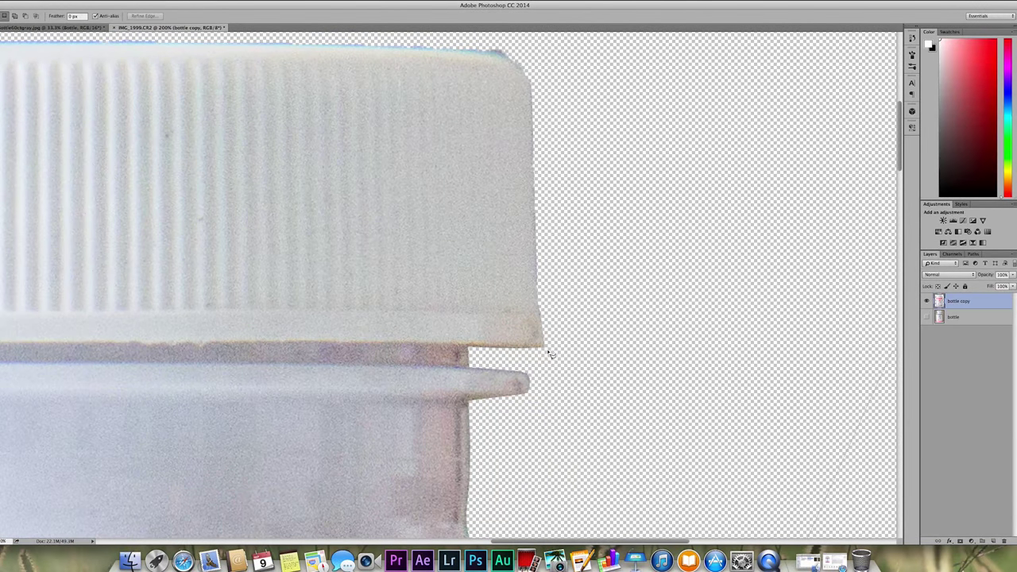
Step: Trim the uneven colored fringe along the cap's top edge with a polygonal selection
mouse_move(550, 353)
mouse_down()
mouse_move(559, 340)
mouse_move(538, 350)
mouse_move(545, 356)
mouse_up()
key(Escape)
scroll(560, 331, up, 4)
scroll(577, 314, left, 2)
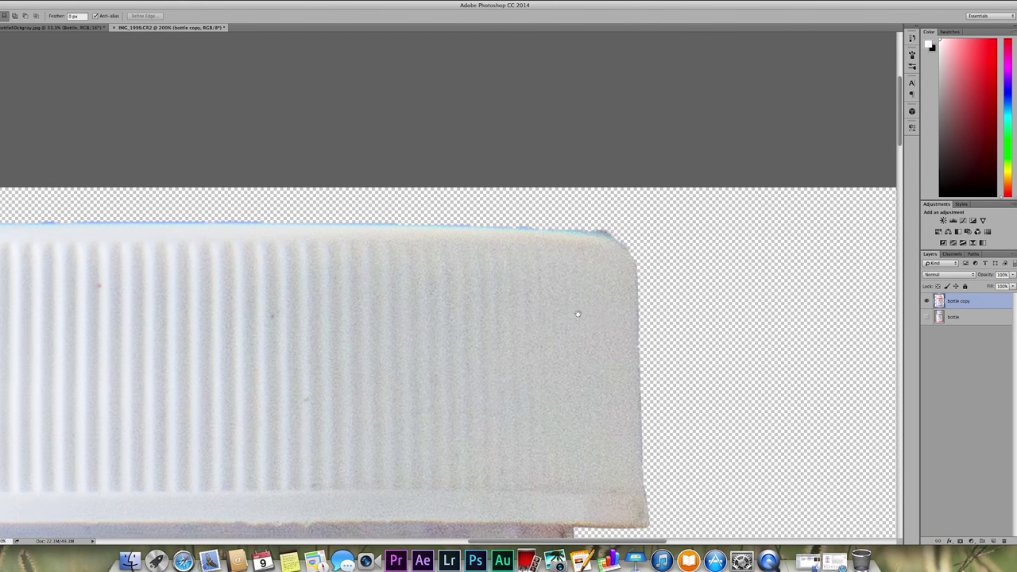
scroll(577, 314, left, 2)
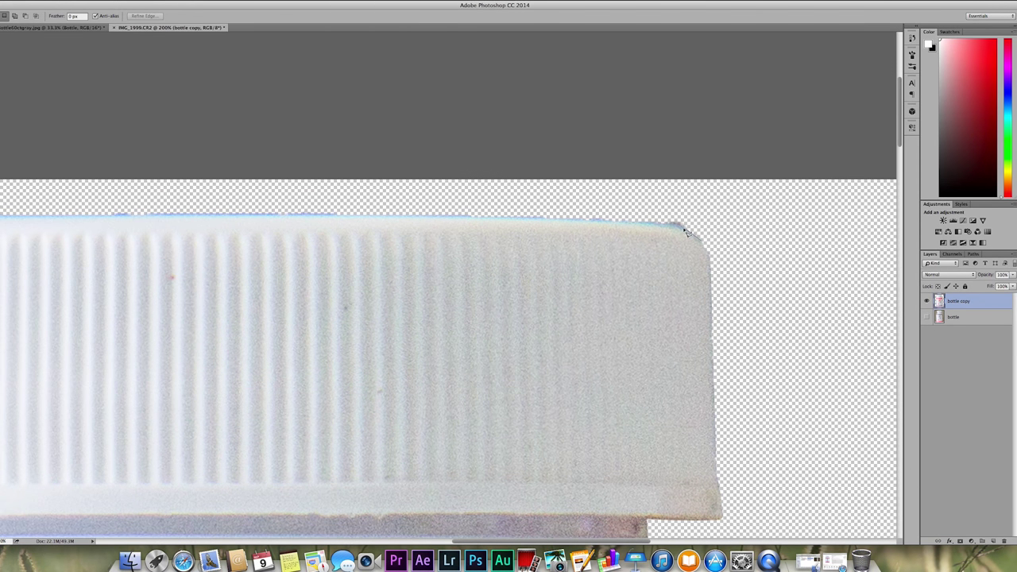
drag(686, 232, 241, 222)
key(space)
key(ctrl+minus)
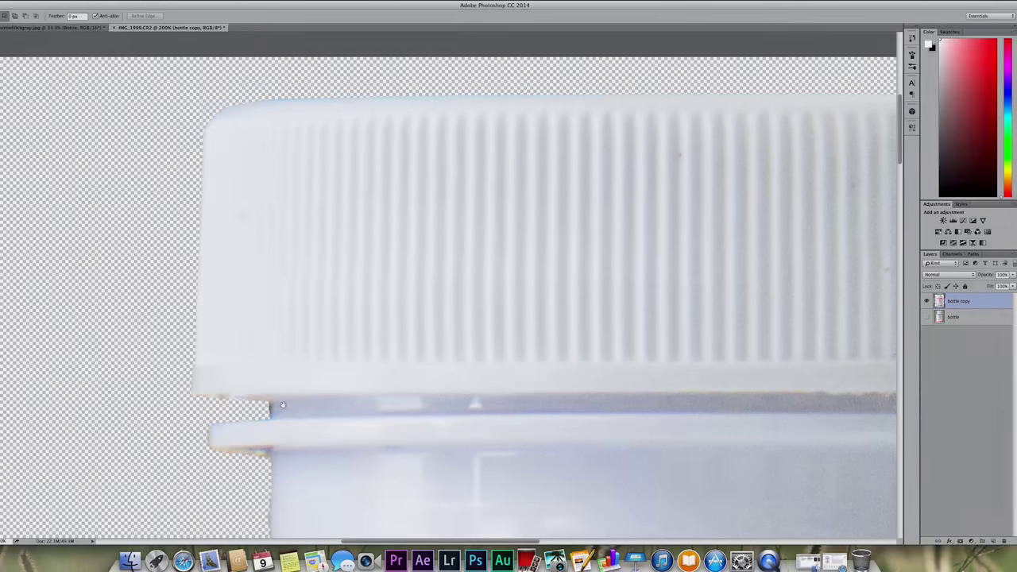
key(ctrl+minus)
key(ctrl+minus)
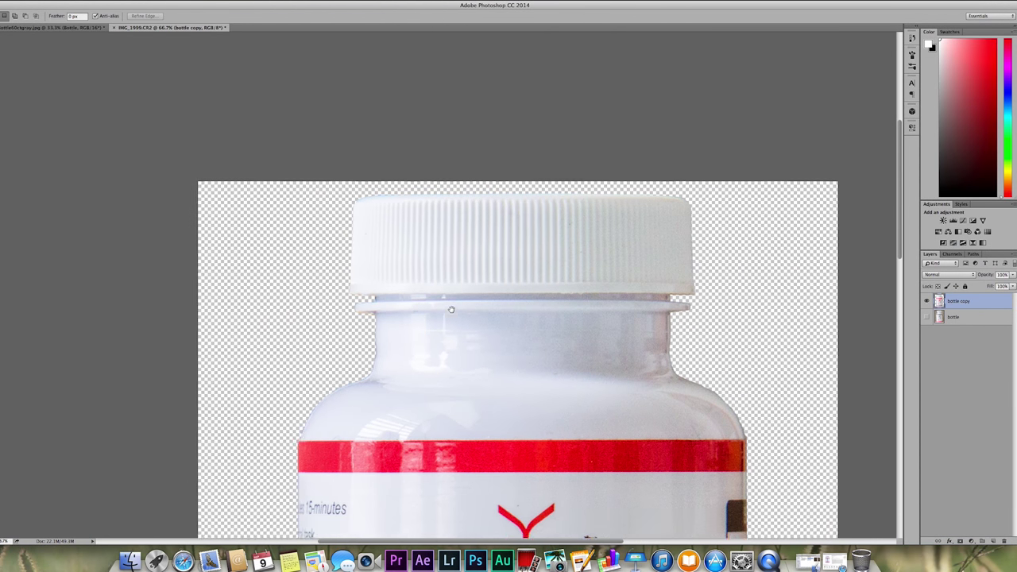
Step: Trim the rough edge of the bottle's right shoulder just above the upper red band with a polygonal selection
drag(345, 402, 451, 309)
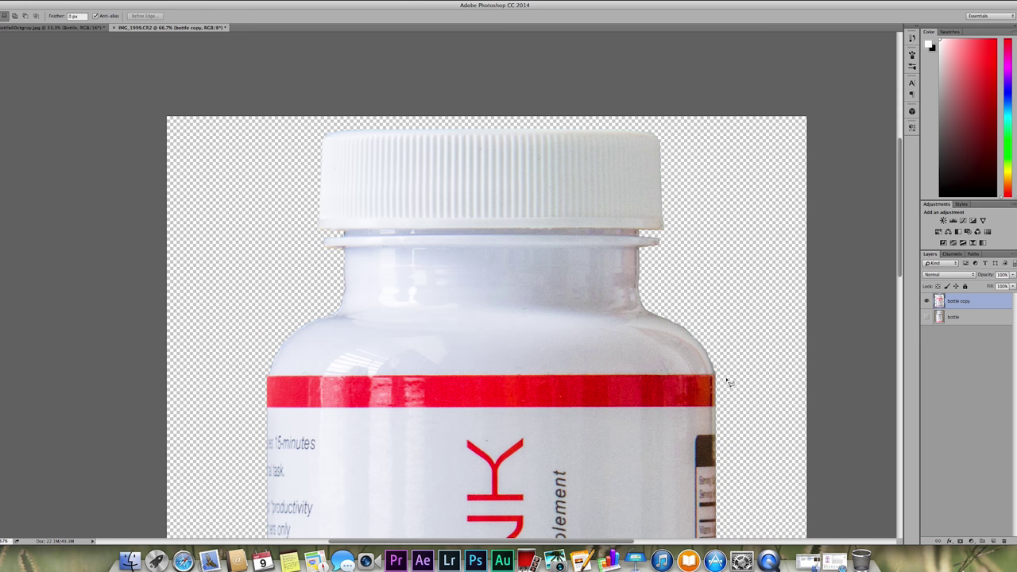
key(super+equal)
key(super+equal)
scroll(727, 382, right, 10)
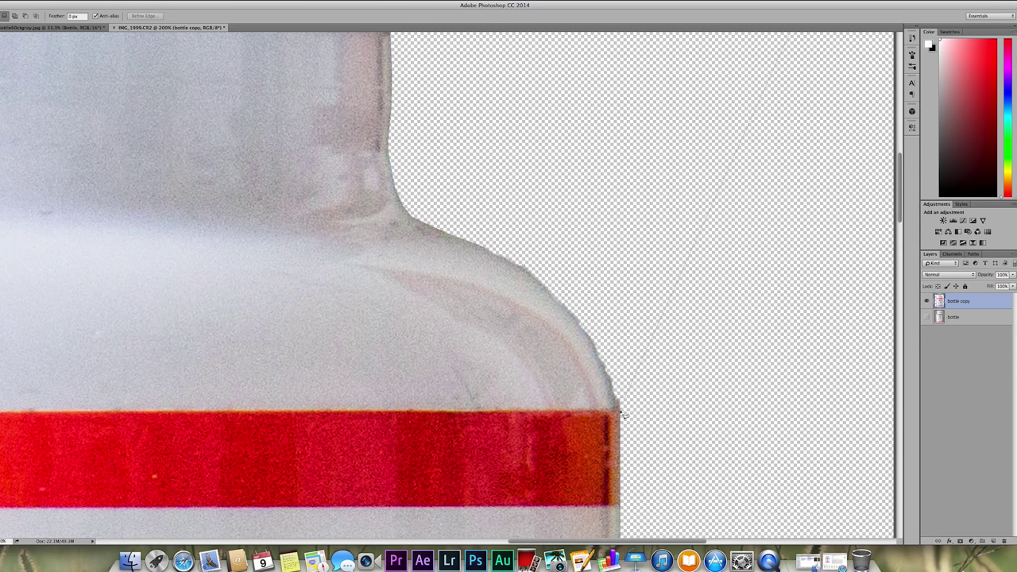
mouse_move(623, 416)
mouse_down()
mouse_move(557, 280)
mouse_move(545, 288)
mouse_move(447, 224)
mouse_move(459, 198)
mouse_move(563, 199)
mouse_move(633, 213)
mouse_move(701, 351)
mouse_move(681, 392)
mouse_move(624, 414)
mouse_up()
key(ctrl+d)
key(super+minus)
key(super+minus)
key(super+minus)
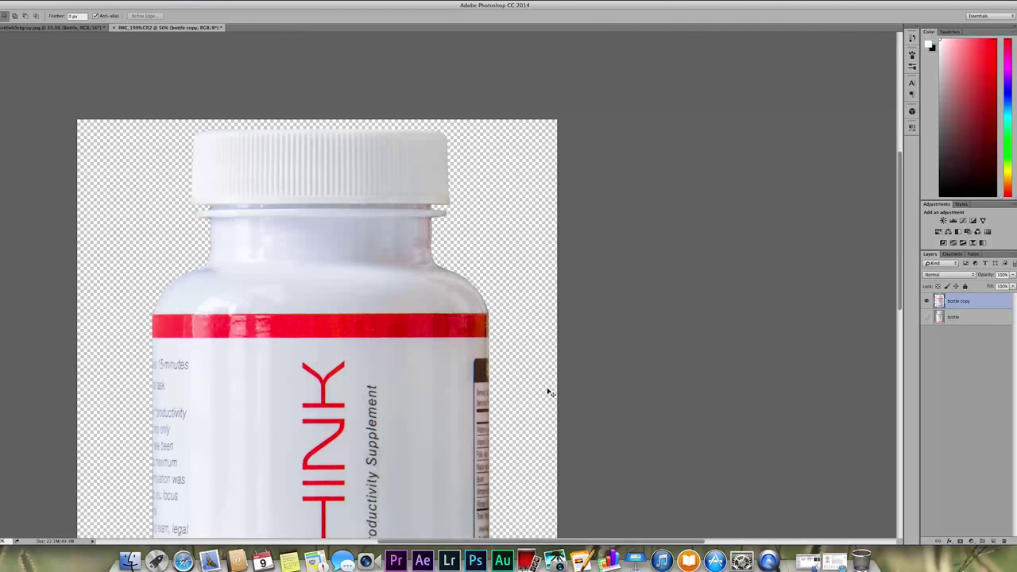
Step: Outline the reflection and tabletop beneath the bottle's curved base with a polygonal selection and delete them from the bottle copy layer
scroll(475, 386, down, 10)
scroll(475, 386, left, 3)
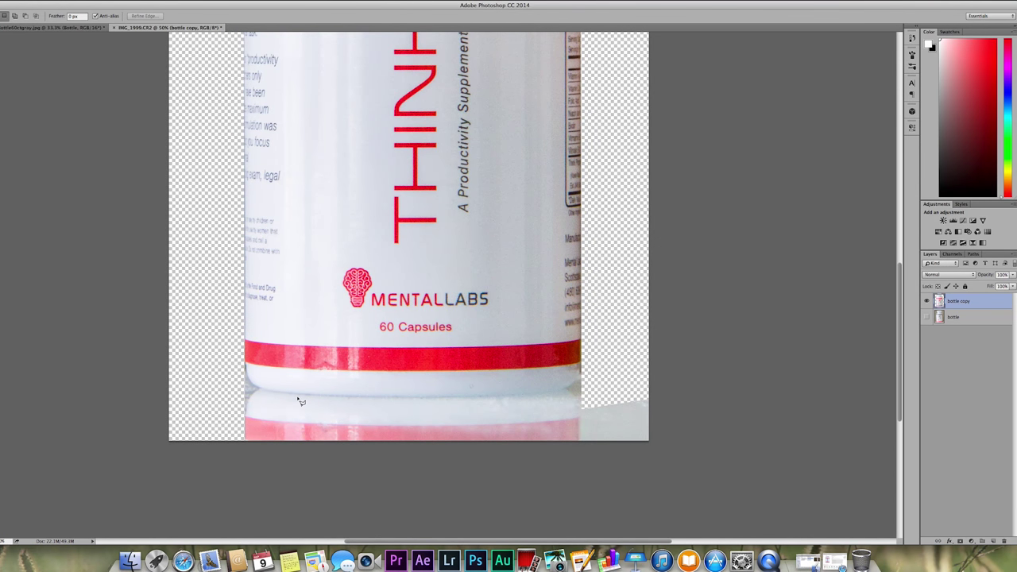
key(super+plus)
key(super+plus)
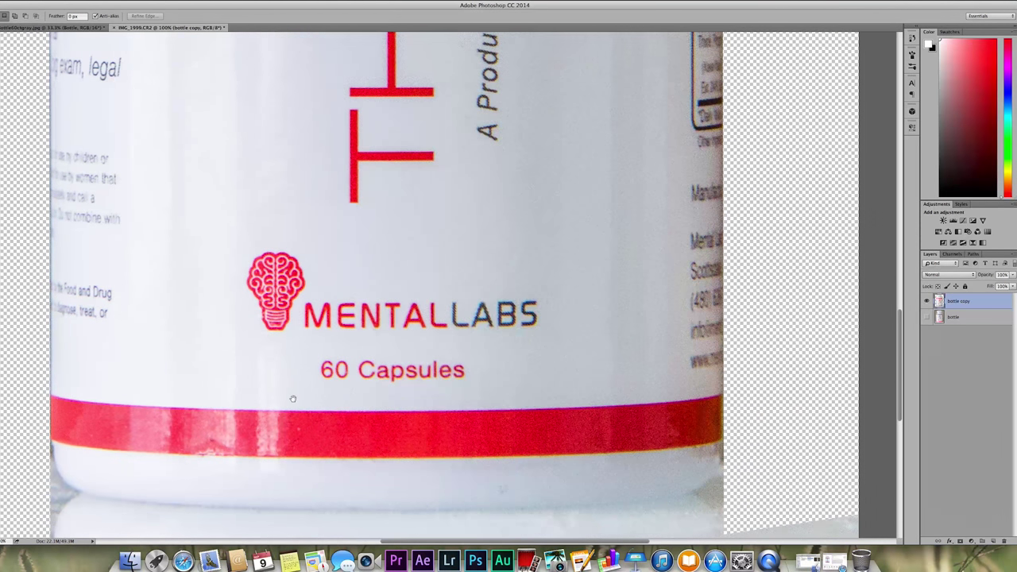
scroll(370, 278, down, 3)
scroll(370, 278, left, 2)
scroll(371, 278, down, 2)
scroll(370, 278, left, 1)
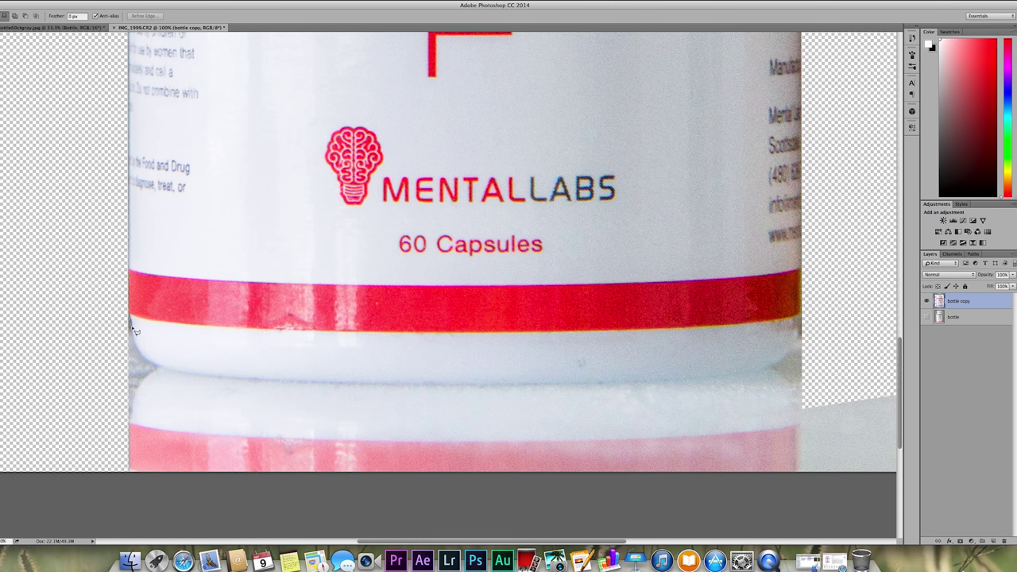
mouse_move(137, 348)
mouse_down()
mouse_move(170, 374)
mouse_move(282, 386)
mouse_move(734, 379)
mouse_move(776, 368)
mouse_move(804, 342)
mouse_move(806, 276)
mouse_move(828, 300)
mouse_move(830, 454)
mouse_move(786, 506)
mouse_move(29, 505)
mouse_move(49, 311)
mouse_move(133, 314)
mouse_up()
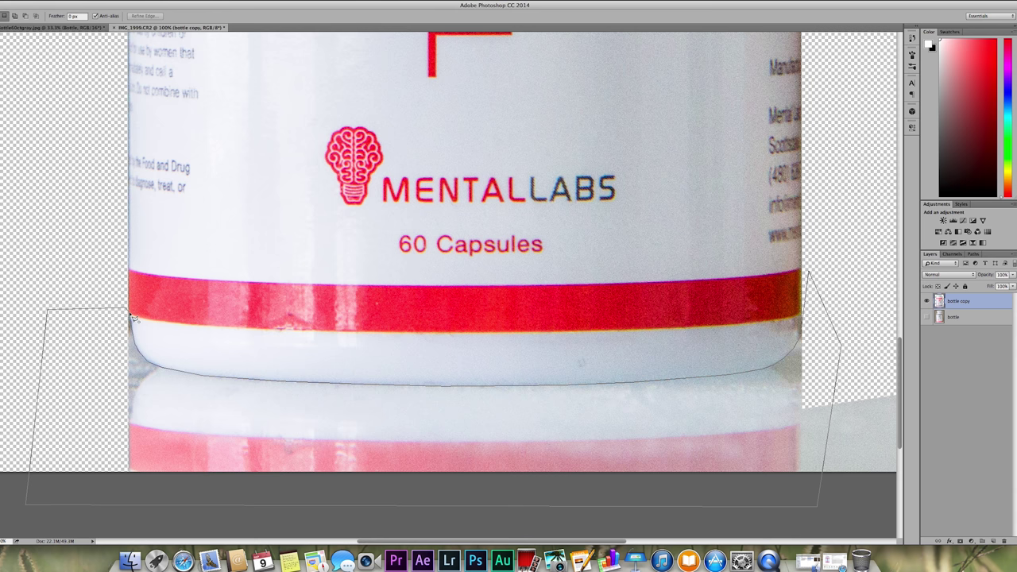
key(Delete)
key(ctrl+d)
key(ctrl+minus)
key(ctrl+minus)
key(ctrl+minus)
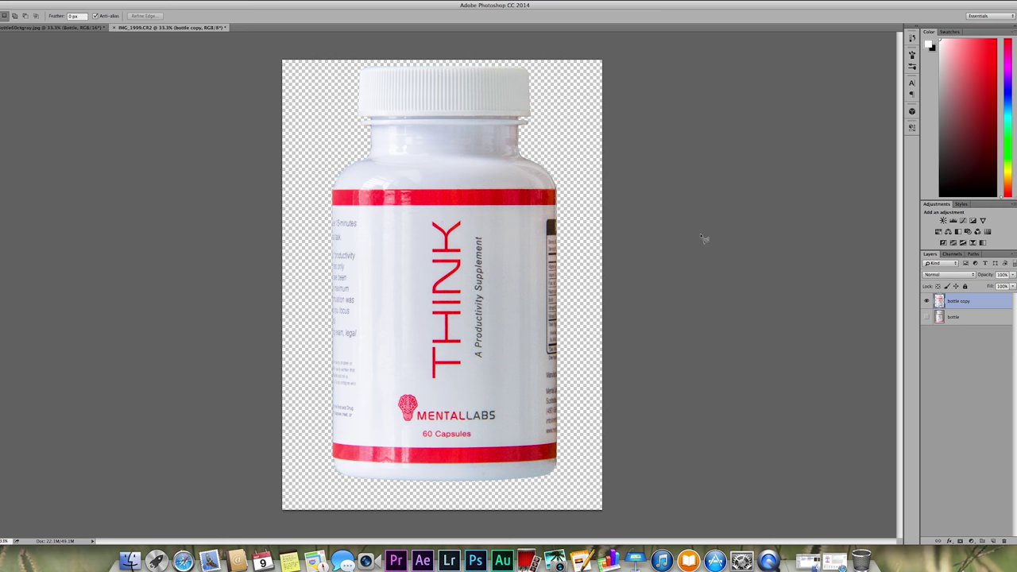
Step: Create a new layer named background and place it between the bottle copy and bottle layers
click(107, 1)
mouse_move(114, 6)
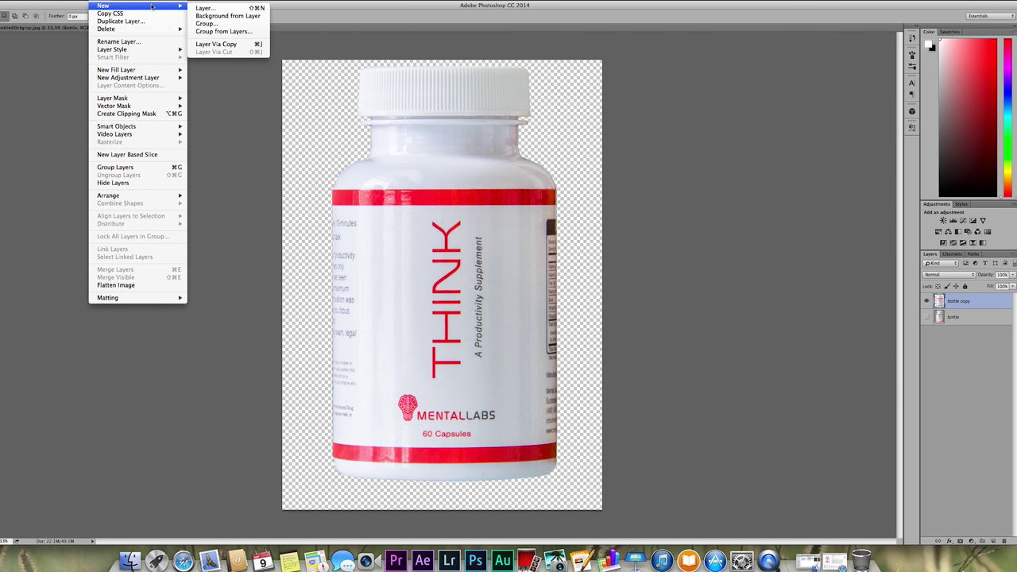
click(224, 8)
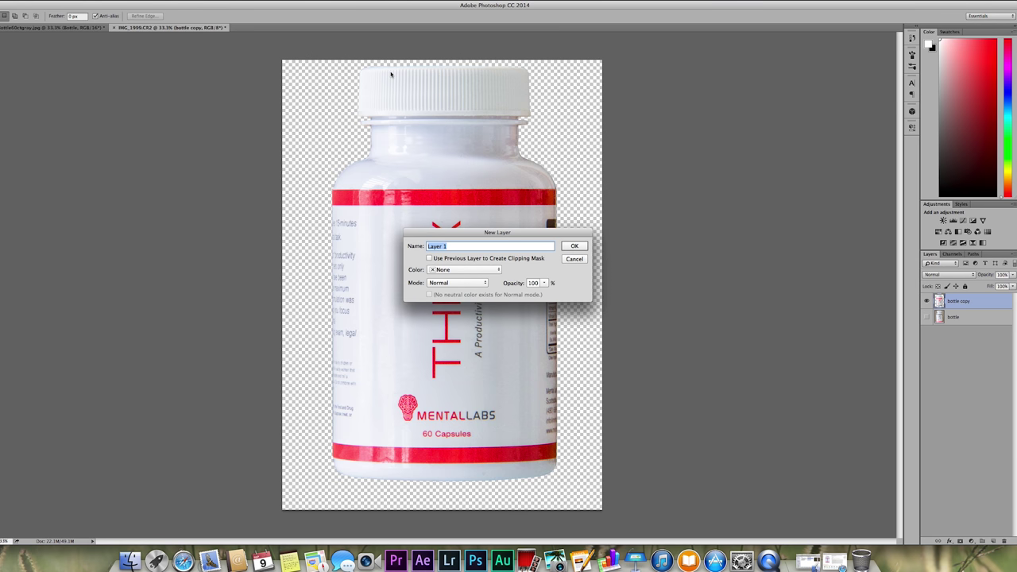
text(background)
key(Return)
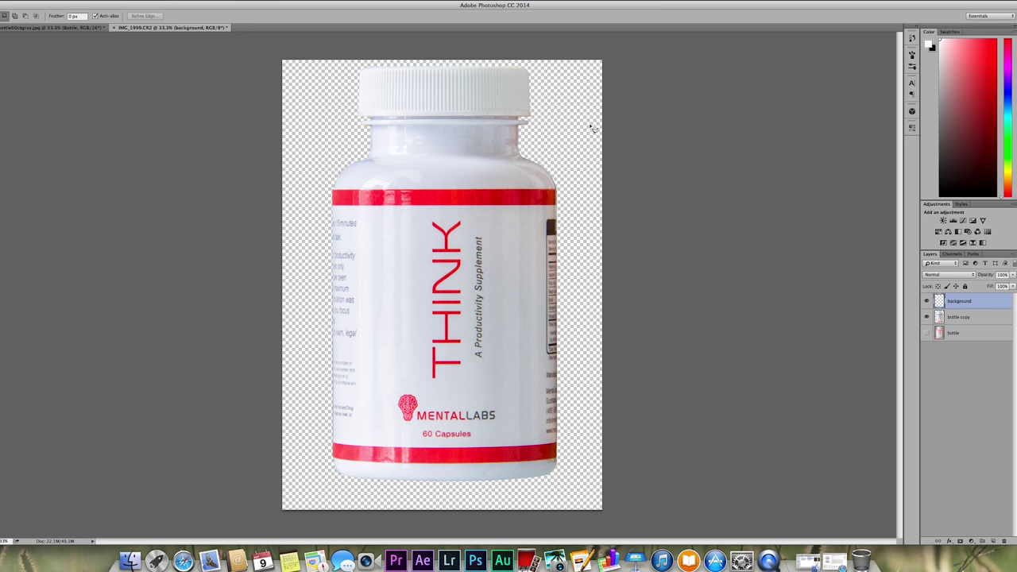
drag(954, 308, 952, 323)
Step: Fill the background layer with a white-to-black radial gradient centered near the canvas's left edge
key(g)
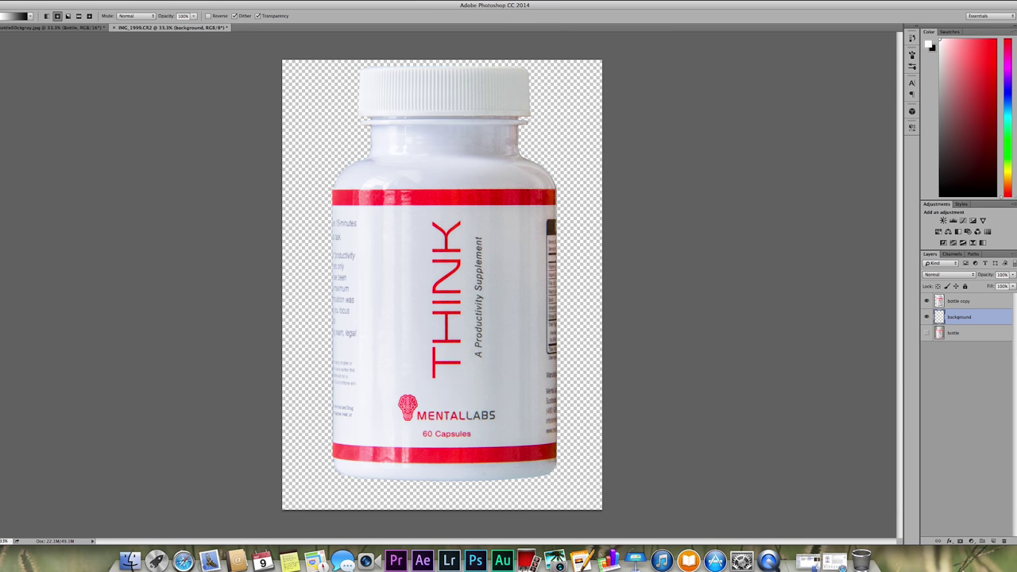
right_click(2, 157)
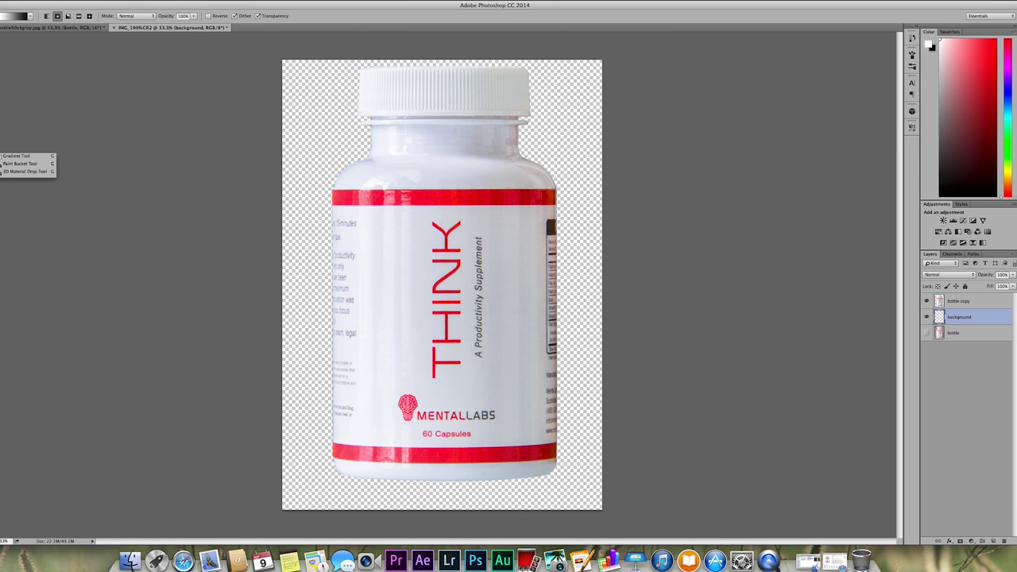
click(9, 157)
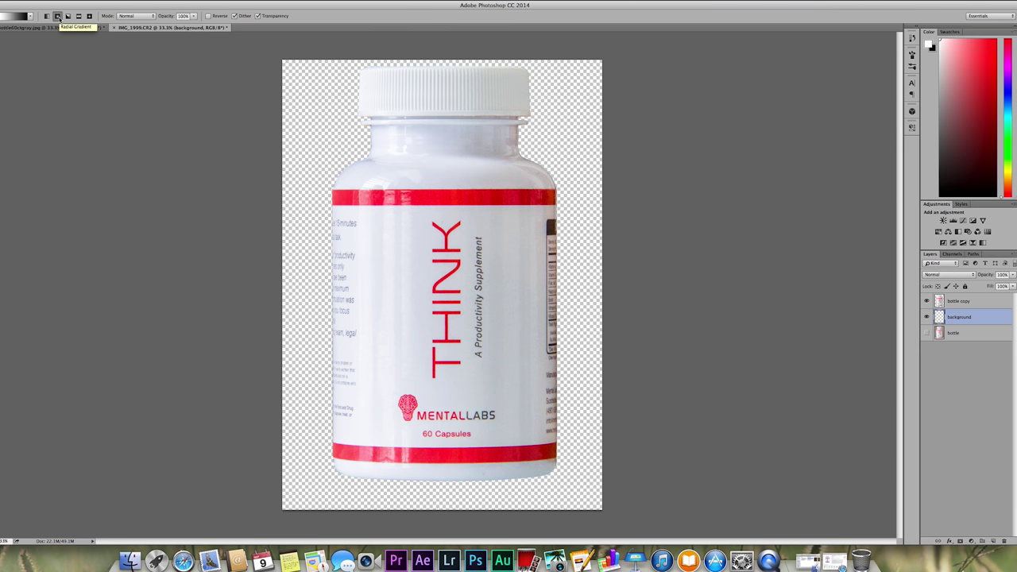
key(super+minus)
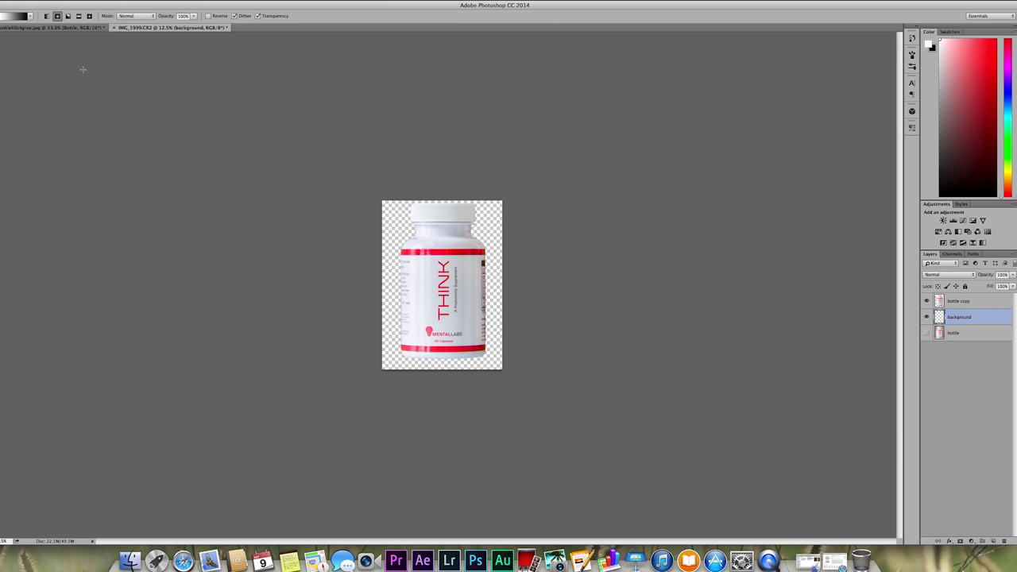
drag(394, 226, 401, 251)
drag(389, 290, 523, 355)
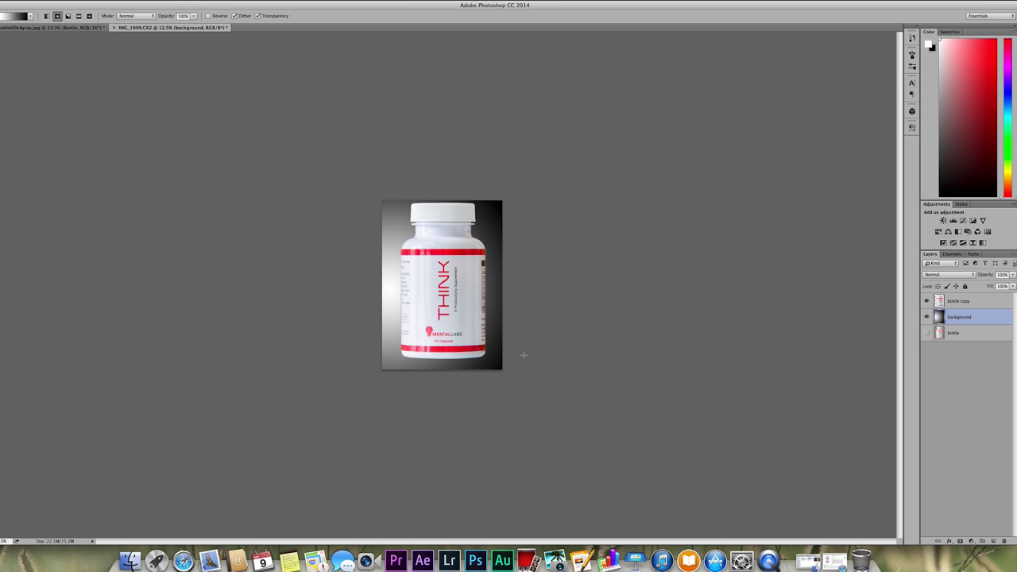
Step: Redraw the radial gradient from the bottle's base to well above the canvas, fading from white at the base to gray behind the cap
drag(359, 458, 474, 227)
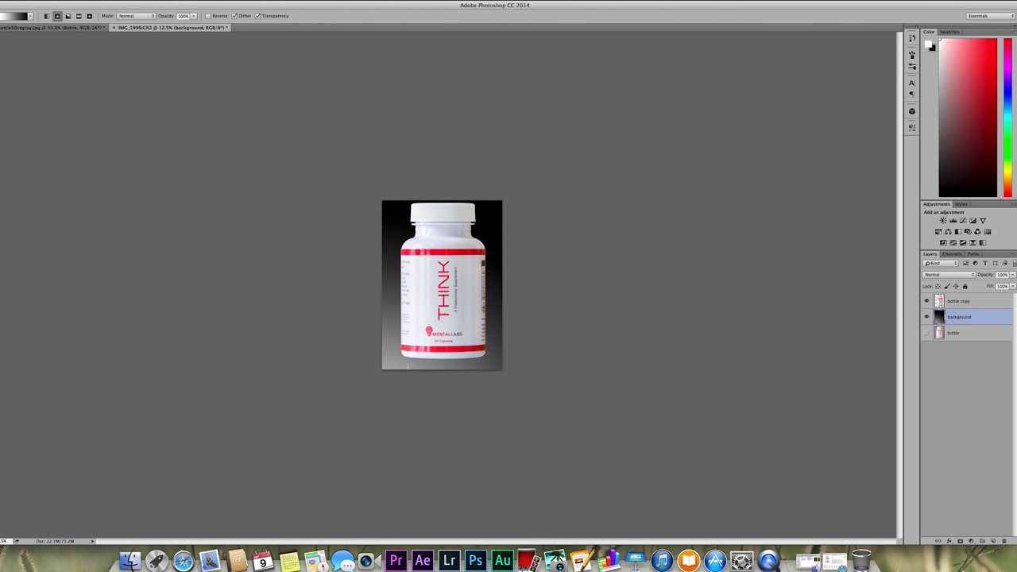
drag(408, 365, 465, 200)
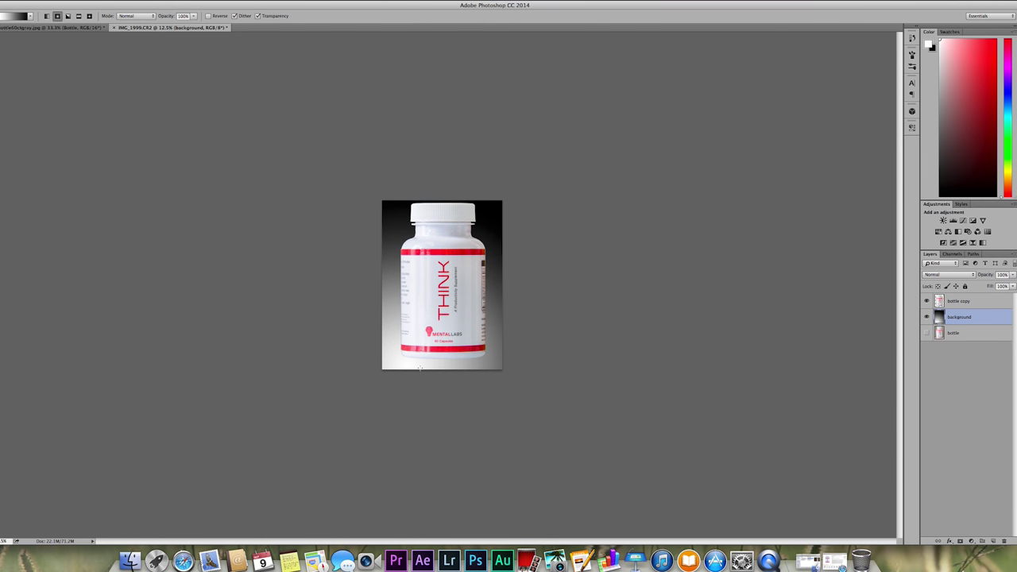
drag(420, 368, 510, 127)
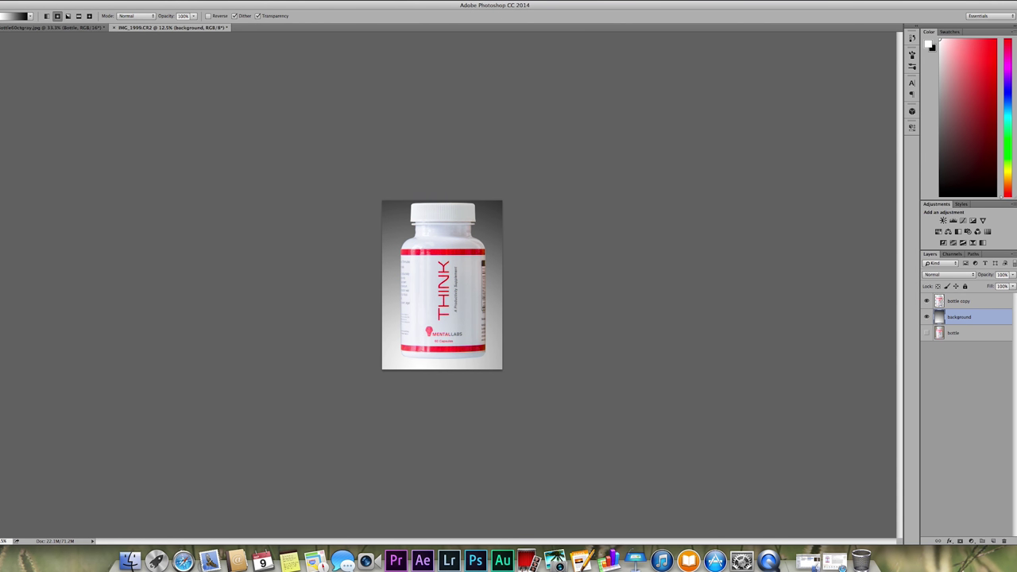
drag(389, 362, 529, 74)
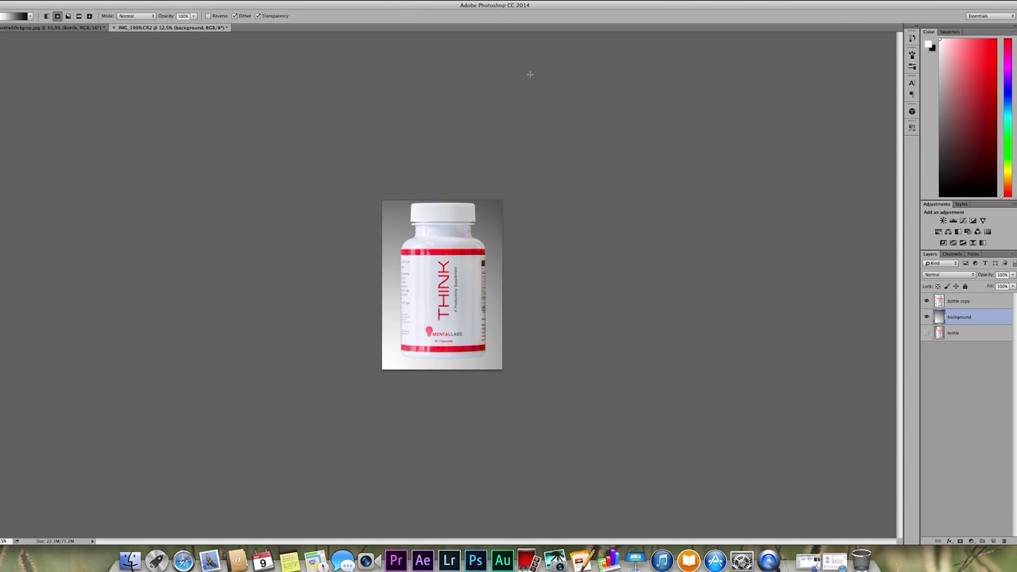
drag(409, 362, 520, 56)
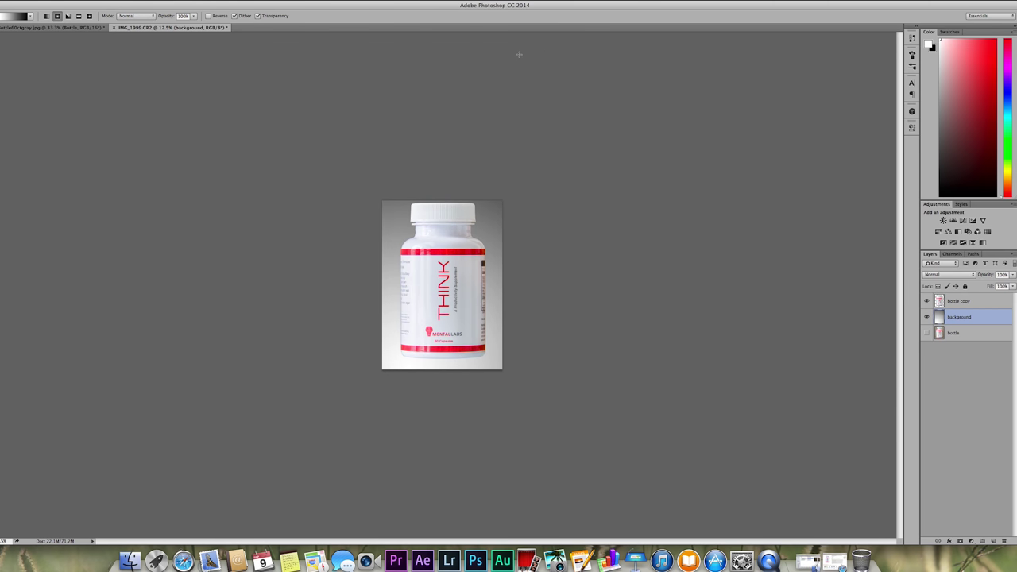
Step: Draw a black ellipse about 2006 px wide and 277 px high across the bottle's base, above the bottle copy layer
key(alt+bracketright)
key(ctrl+plus)
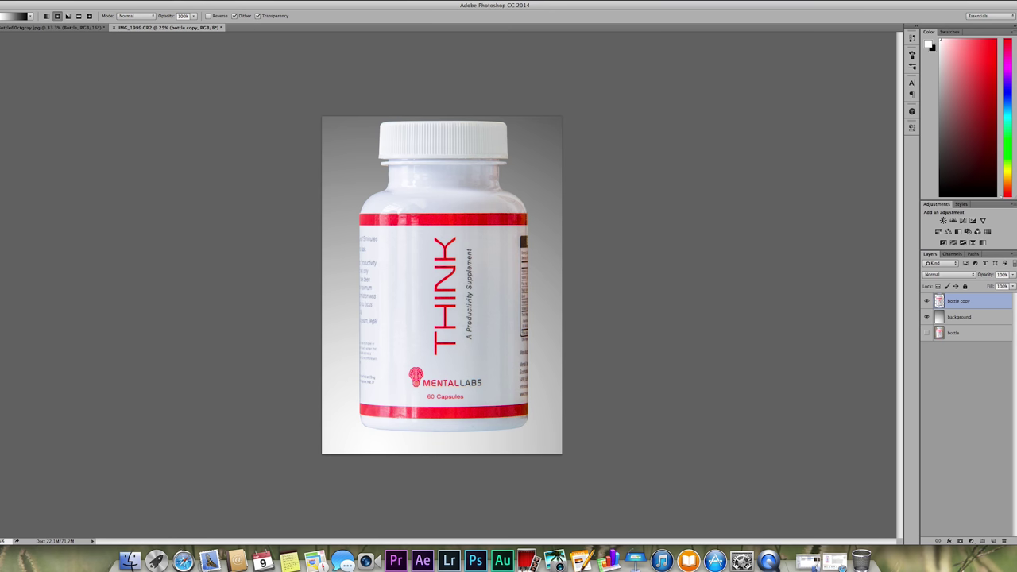
click(7, 225)
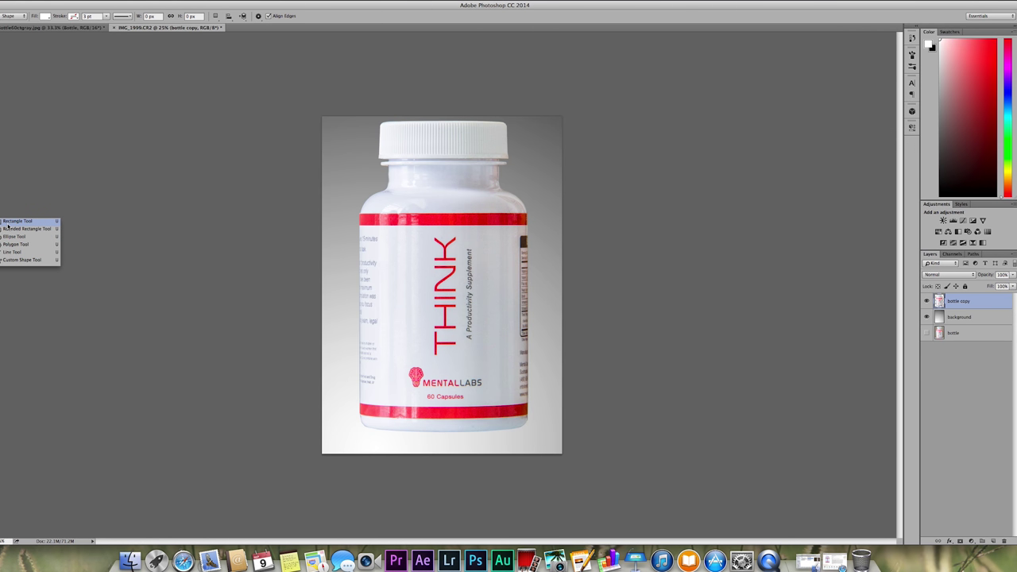
click(10, 237)
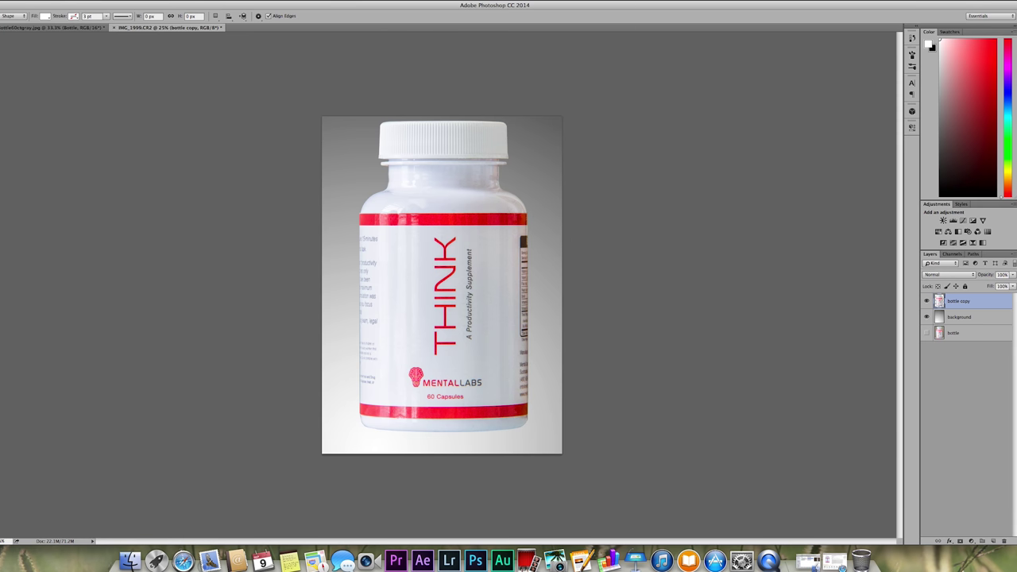
click(930, 45)
click(389, 303)
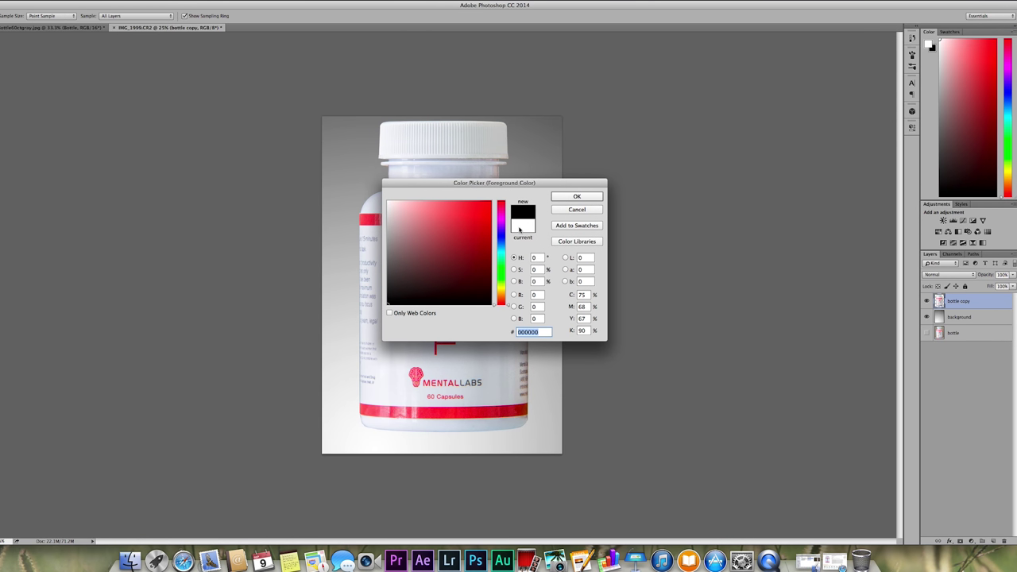
click(576, 197)
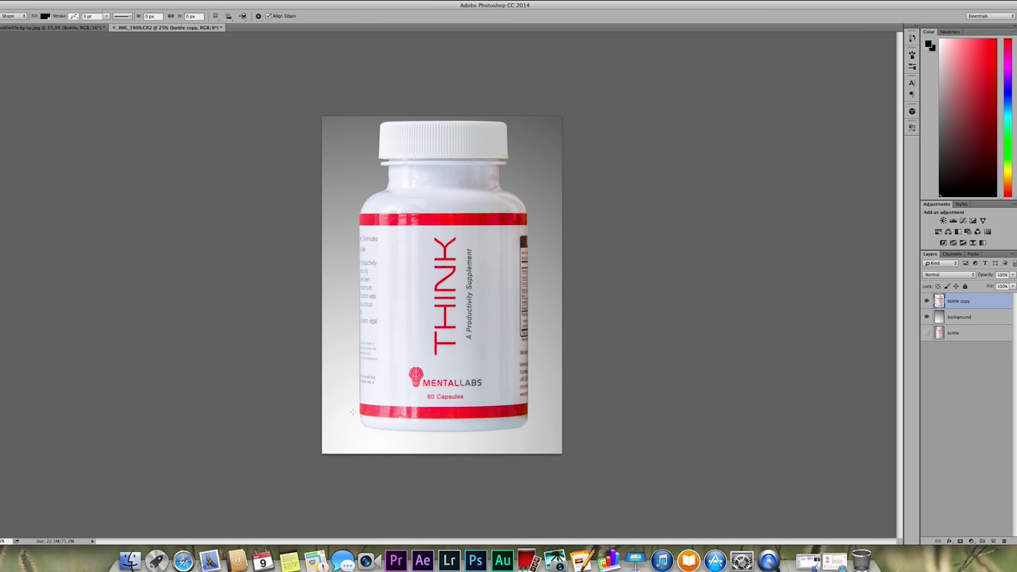
drag(341, 410, 546, 437)
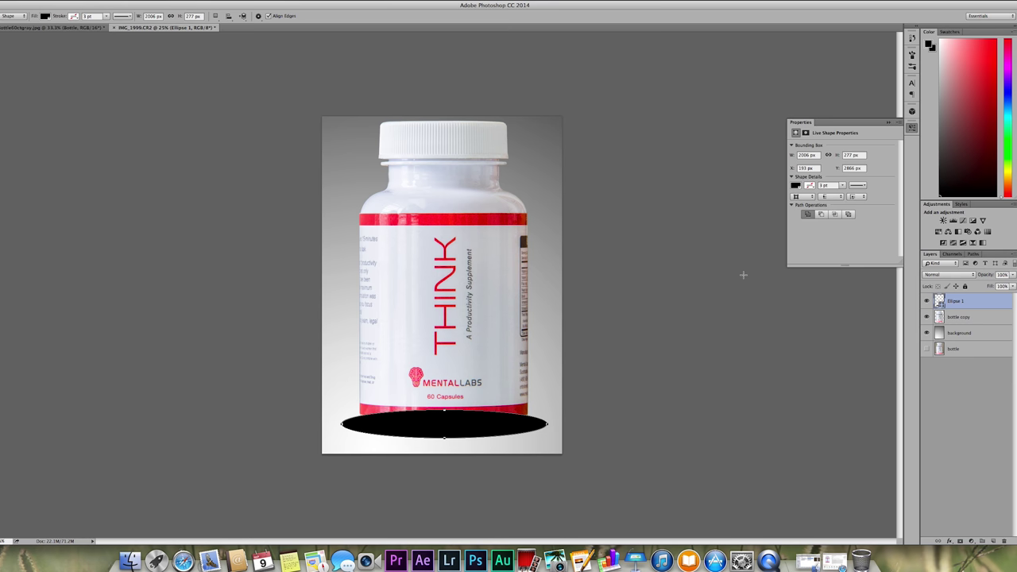
Step: Place the ellipse layer beneath the bottle copy layer and center the ellipse horizontally under the bottle's base
key(v)
click(927, 301)
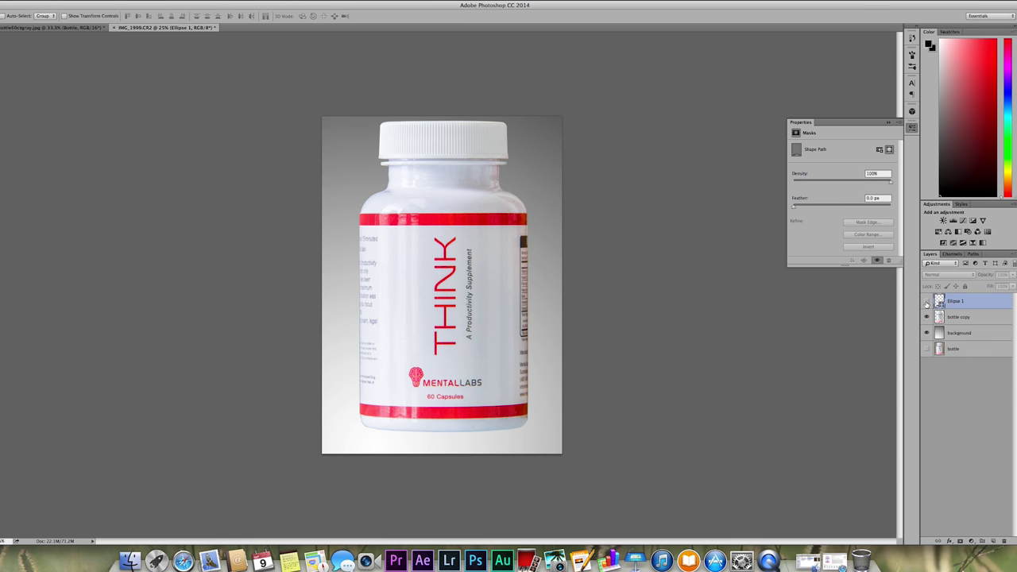
click(926, 301)
drag(939, 302, 942, 320)
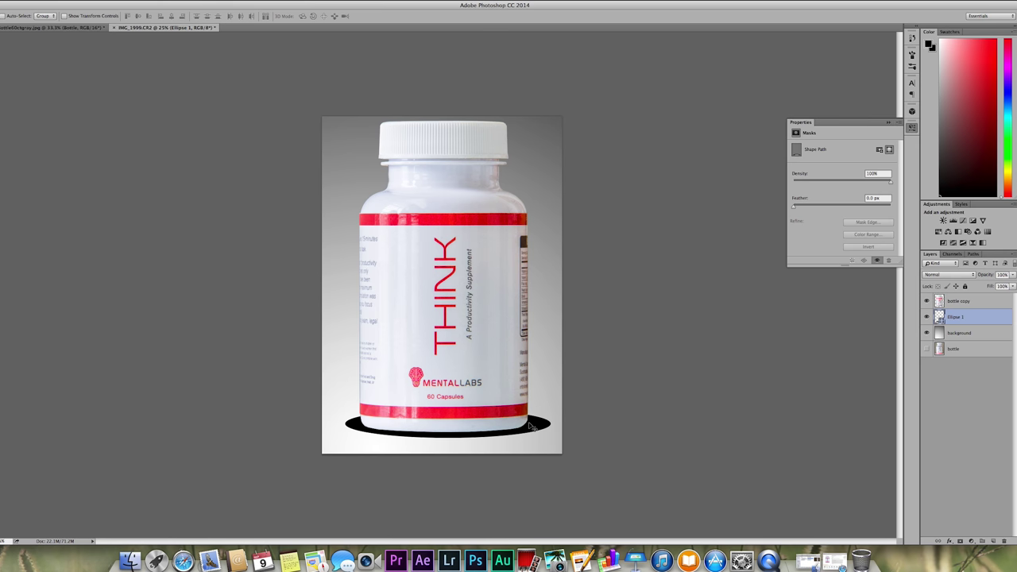
drag(550, 428, 545, 429)
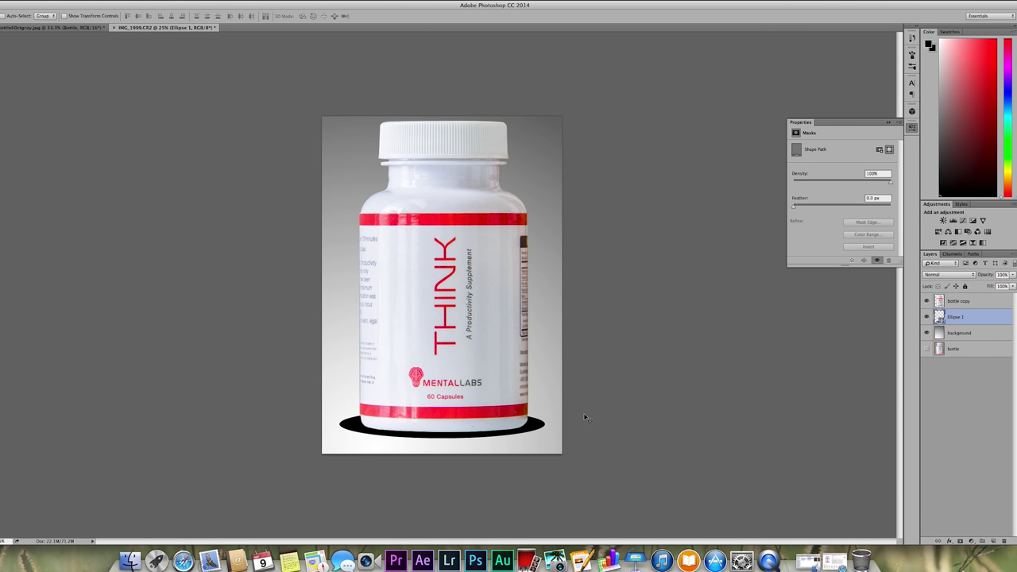
key(Right)
key(Right)
key(Right)
Step: Duplicate the ellipse layer as shadow and hide the original ellipse layer
click(99, 0)
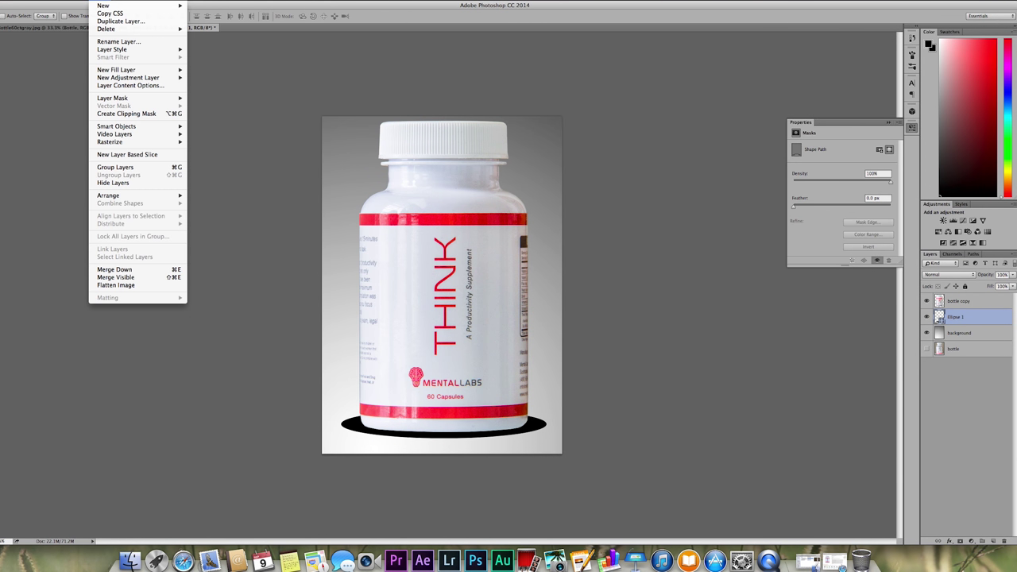
click(127, 23)
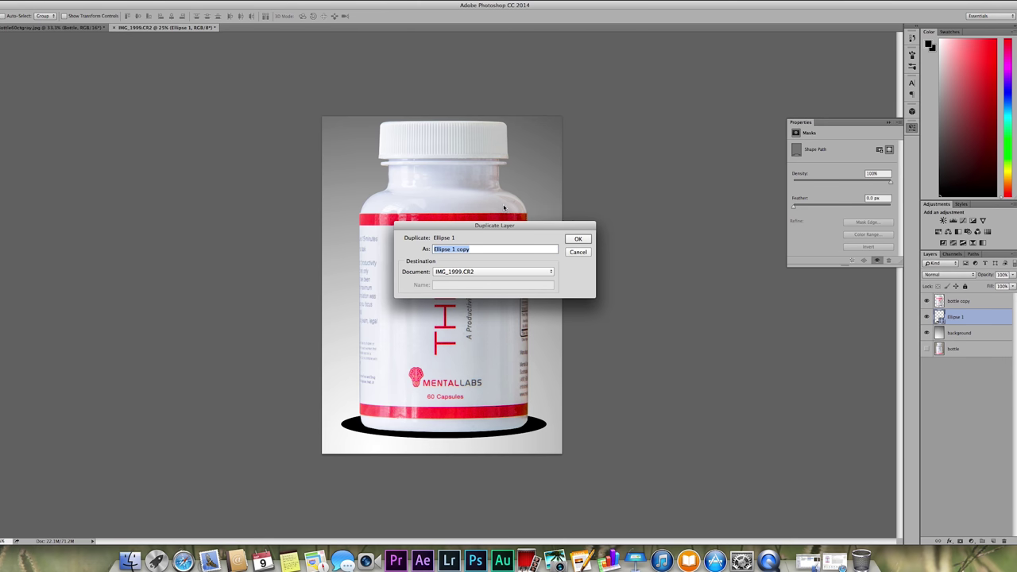
text(shadow)
click(578, 238)
click(927, 317)
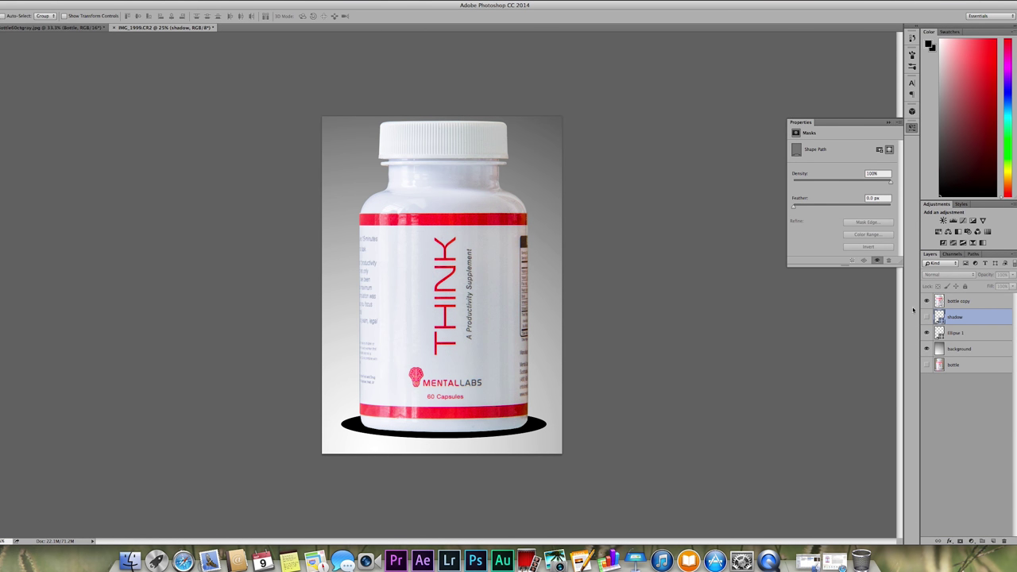
click(926, 317)
click(926, 333)
Step: Convert the shadow layer to a smart object and apply a Gaussian Blur with a radius of 37.4 pixels
click(162, 1)
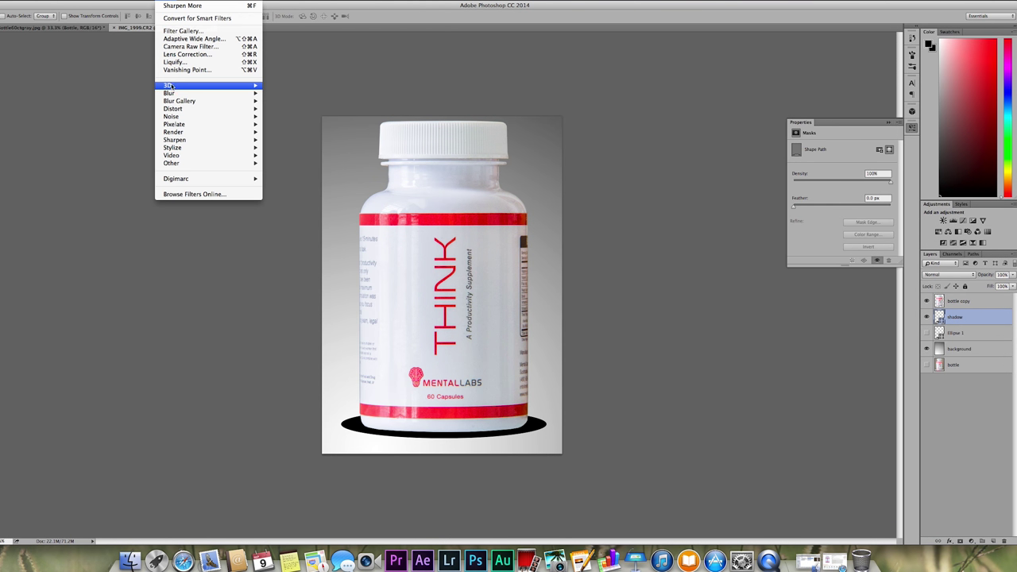
mouse_move(171, 93)
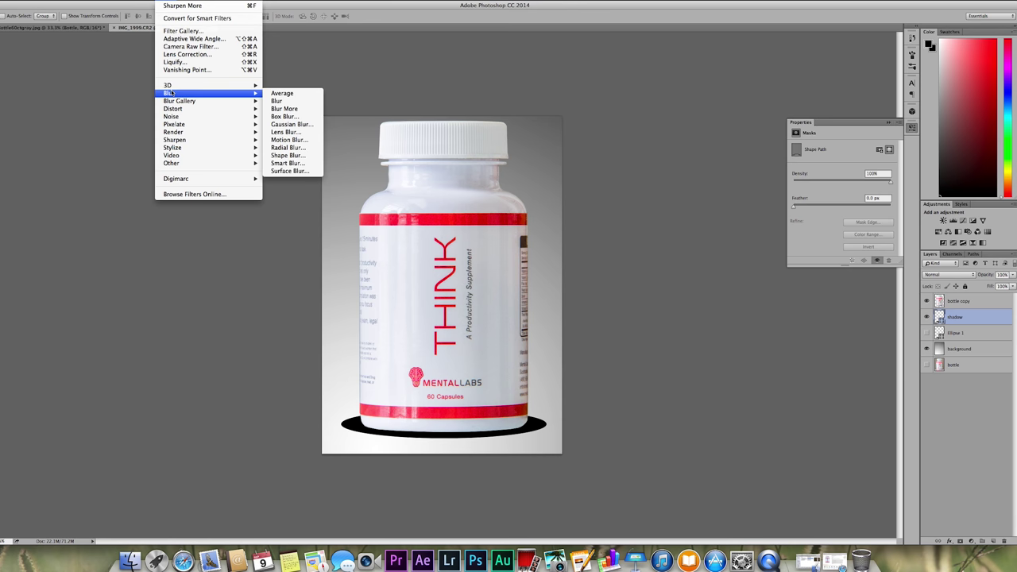
click(295, 125)
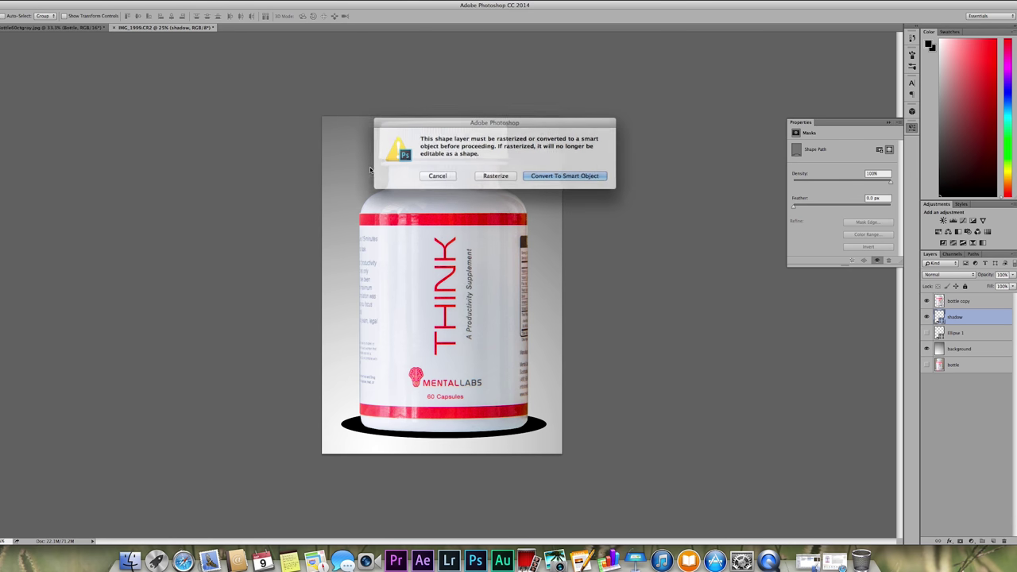
click(544, 175)
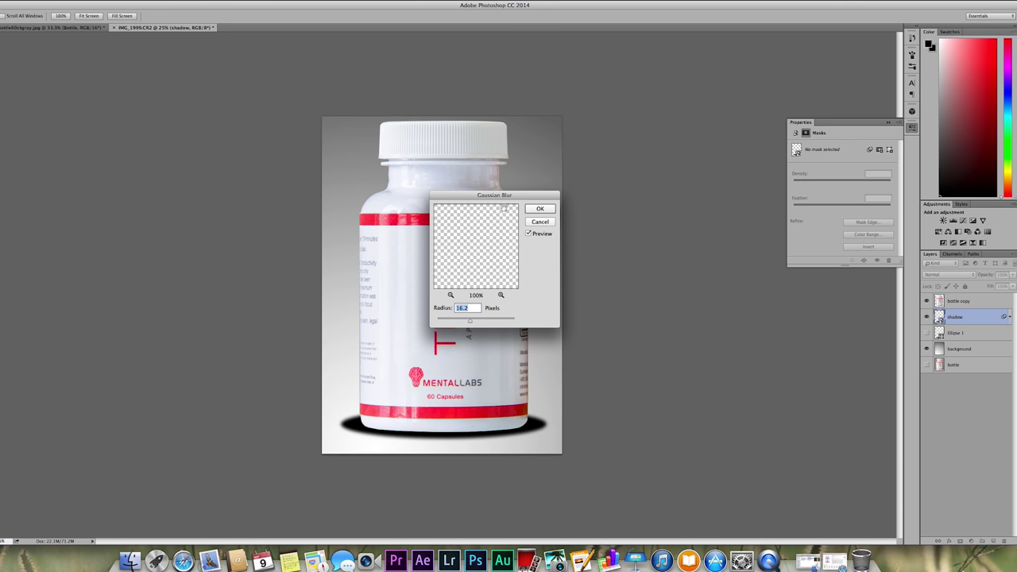
drag(516, 196, 635, 198)
drag(596, 321, 594, 324)
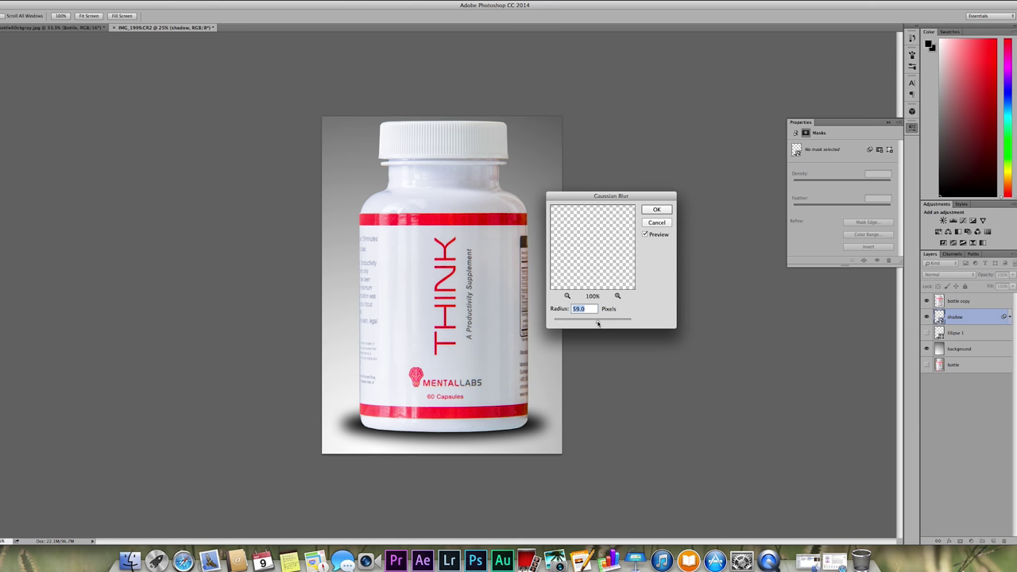
drag(597, 323, 594, 323)
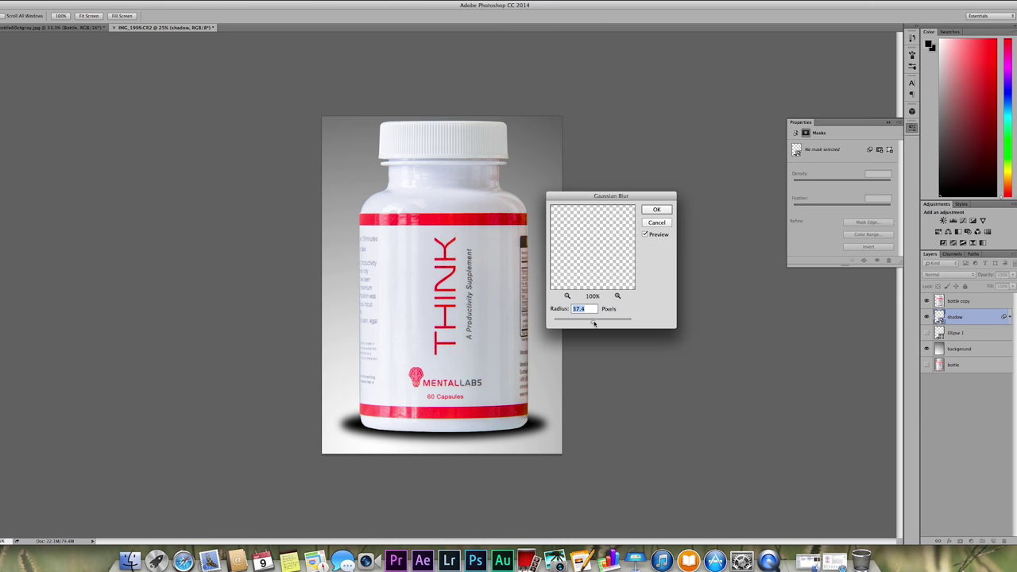
click(656, 210)
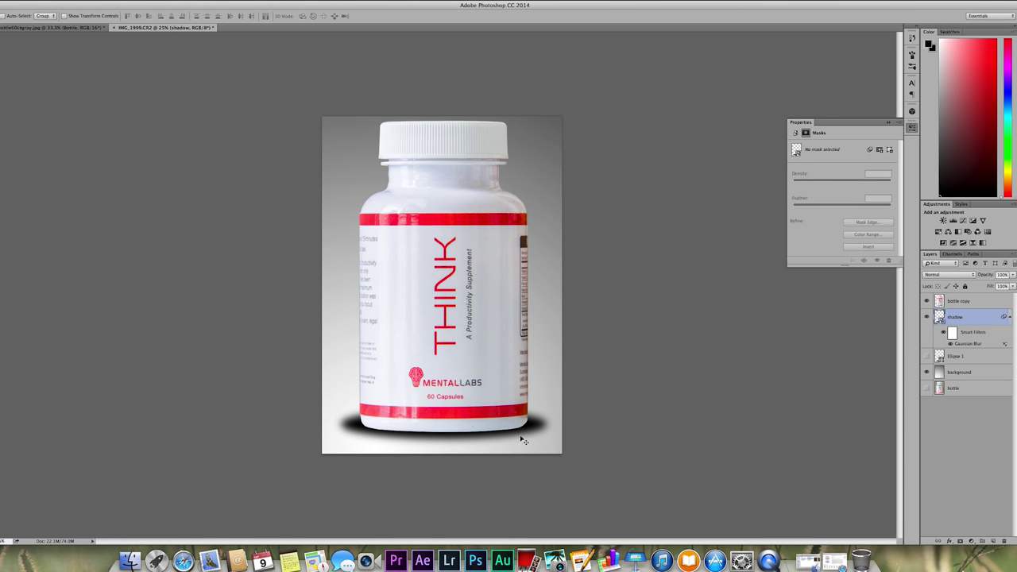
Step: Apply a Motion Blur to the shadow layer at angle 0 and distance 844 pixels, and lower its opacity to about 59%
key(ctrl+Tab)
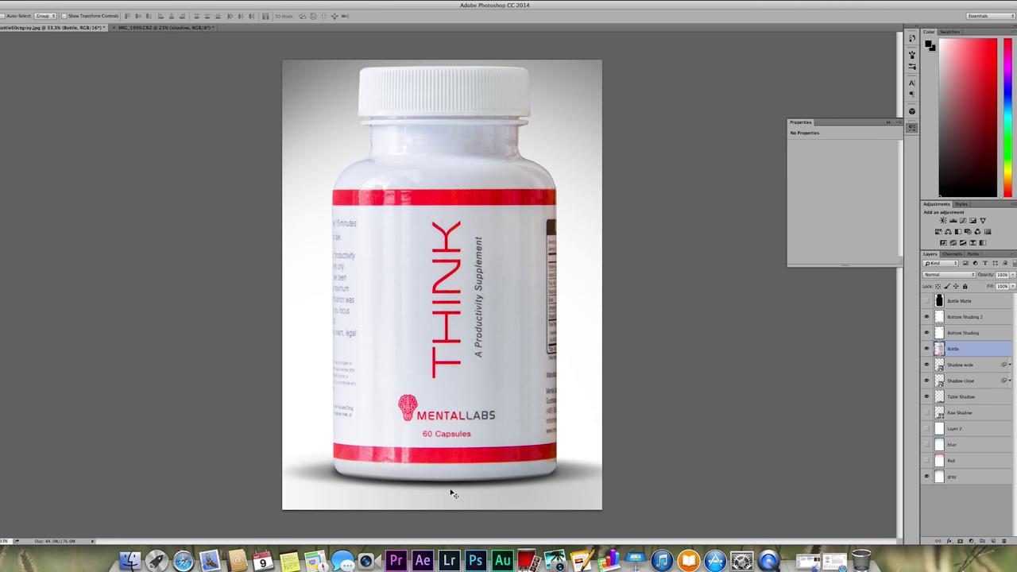
click(163, 28)
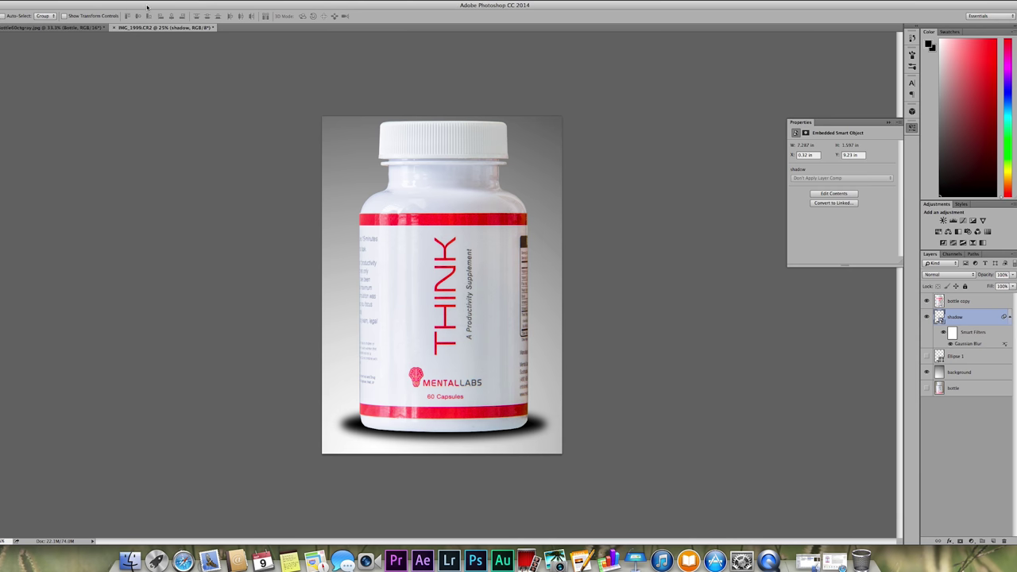
click(169, 2)
mouse_move(170, 101)
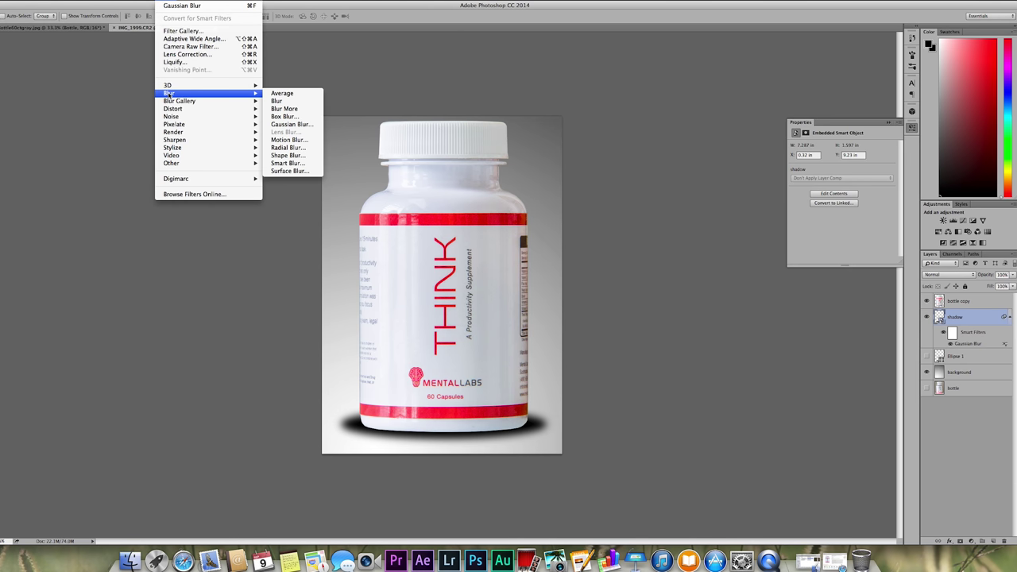
click(296, 141)
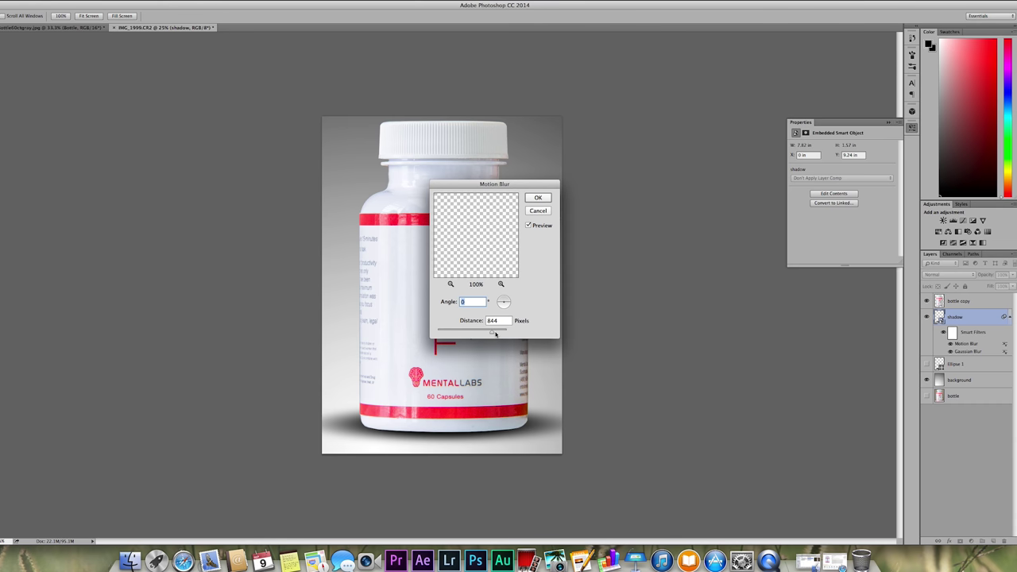
click(528, 226)
click(529, 225)
click(529, 225)
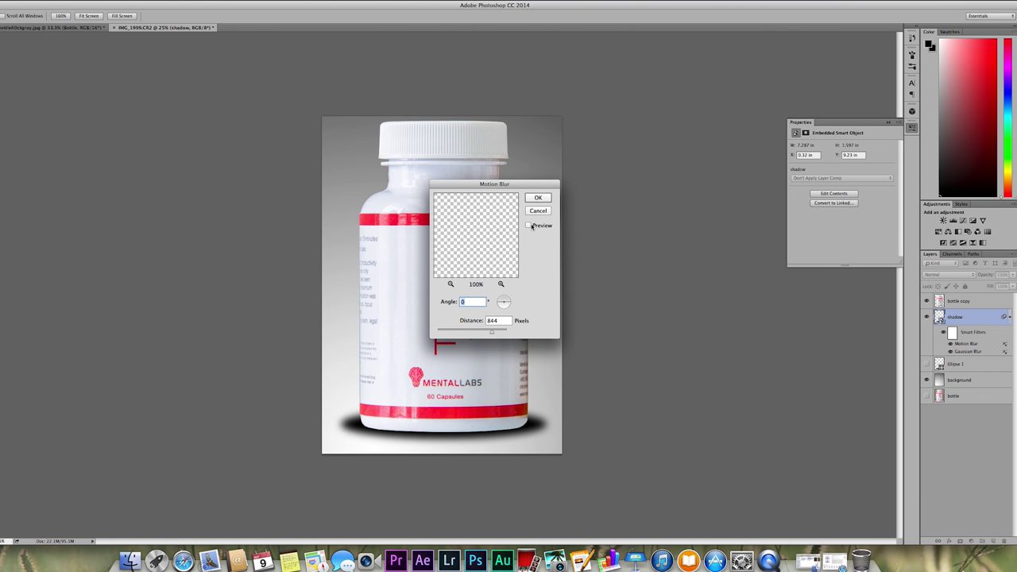
click(529, 226)
click(539, 198)
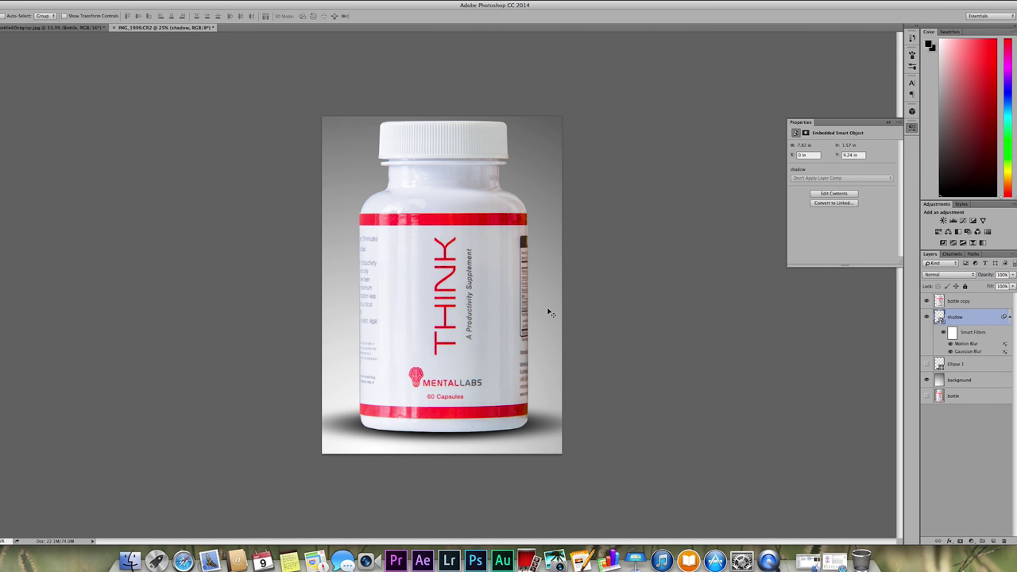
drag(1011, 275, 998, 286)
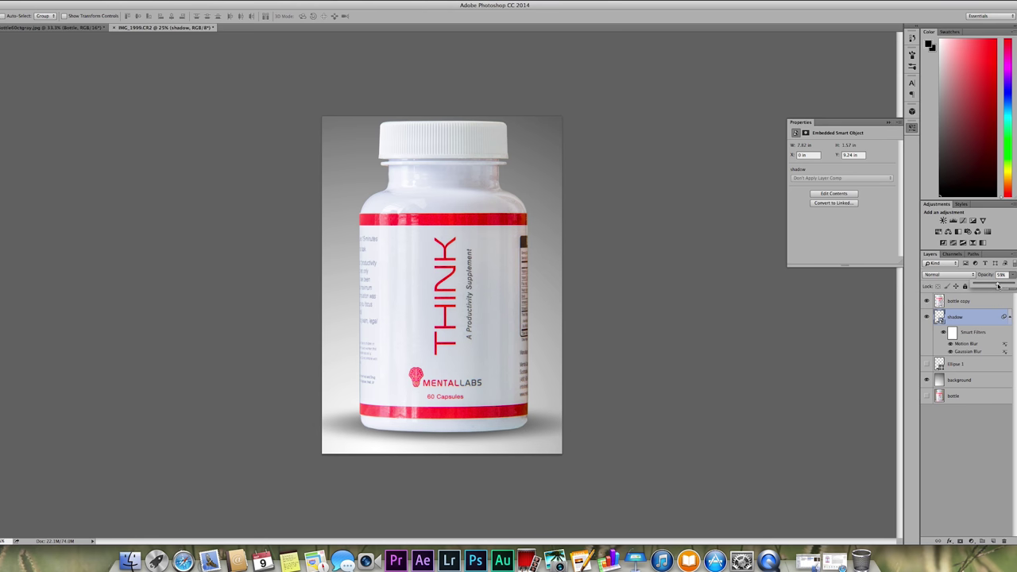
Step: Duplicate the hidden Ellipse 1 layer as shadow close and make the duplicate visible
click(952, 364)
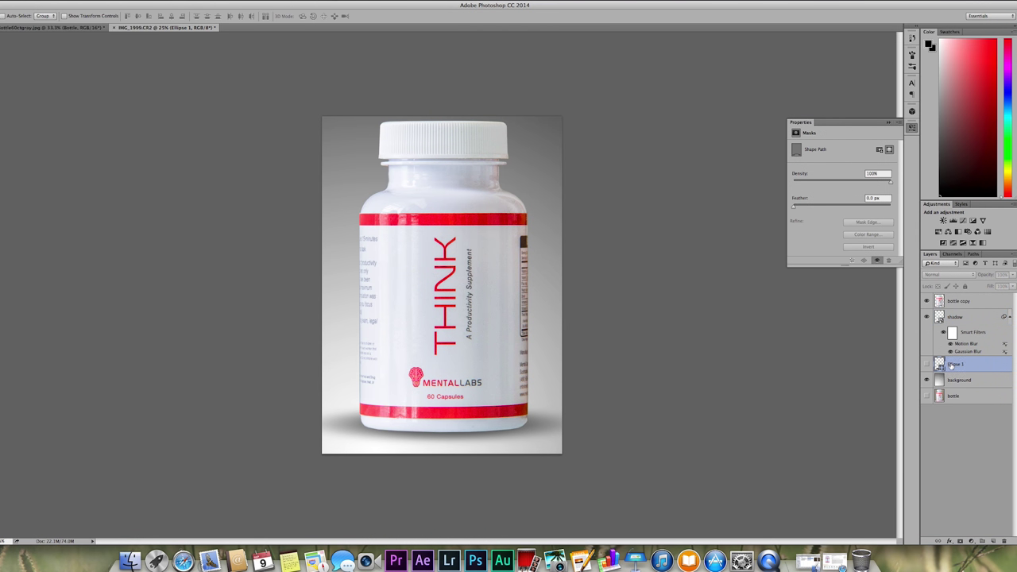
click(103, 0)
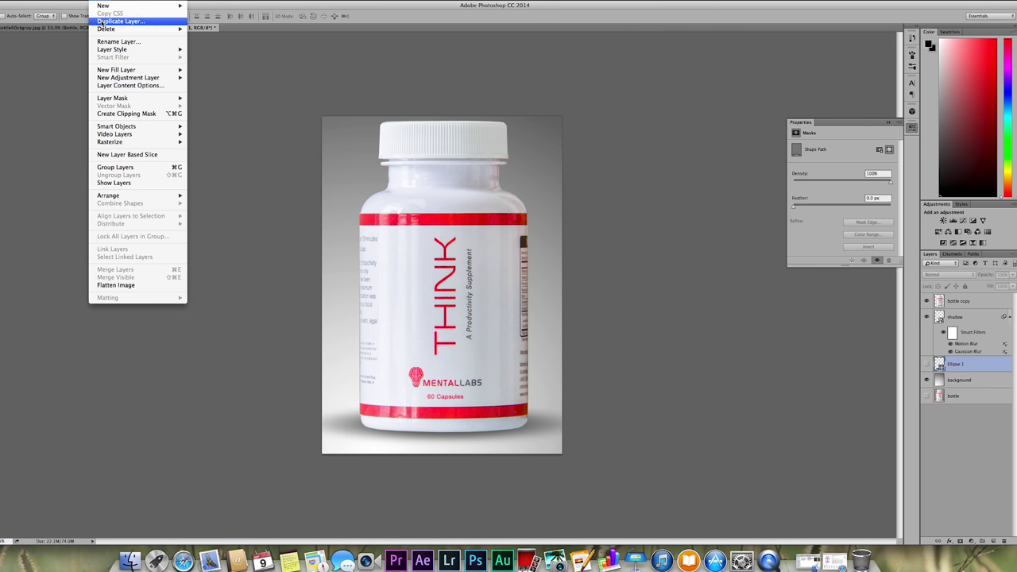
click(120, 21)
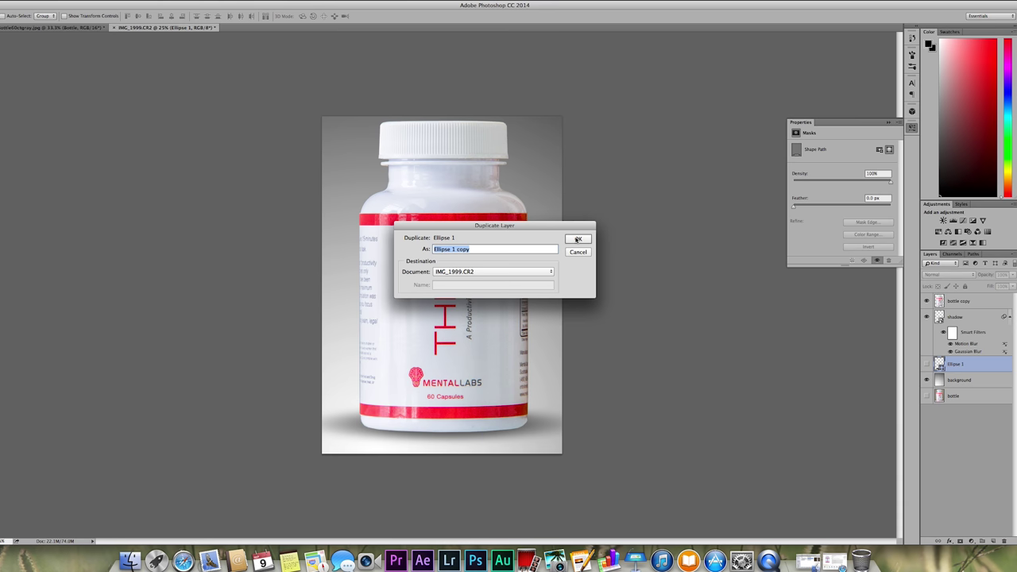
text(shadow close)
click(578, 240)
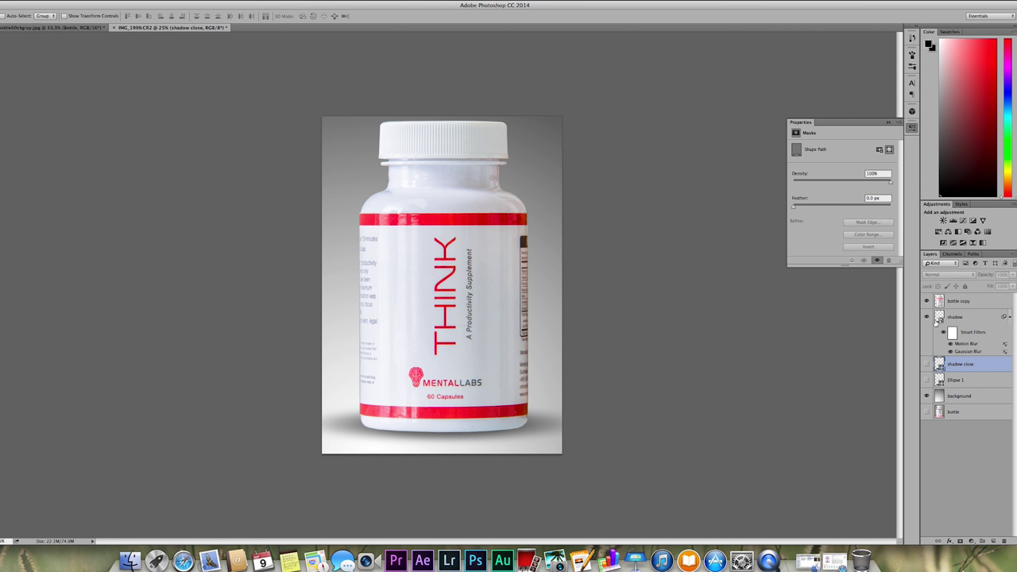
click(926, 364)
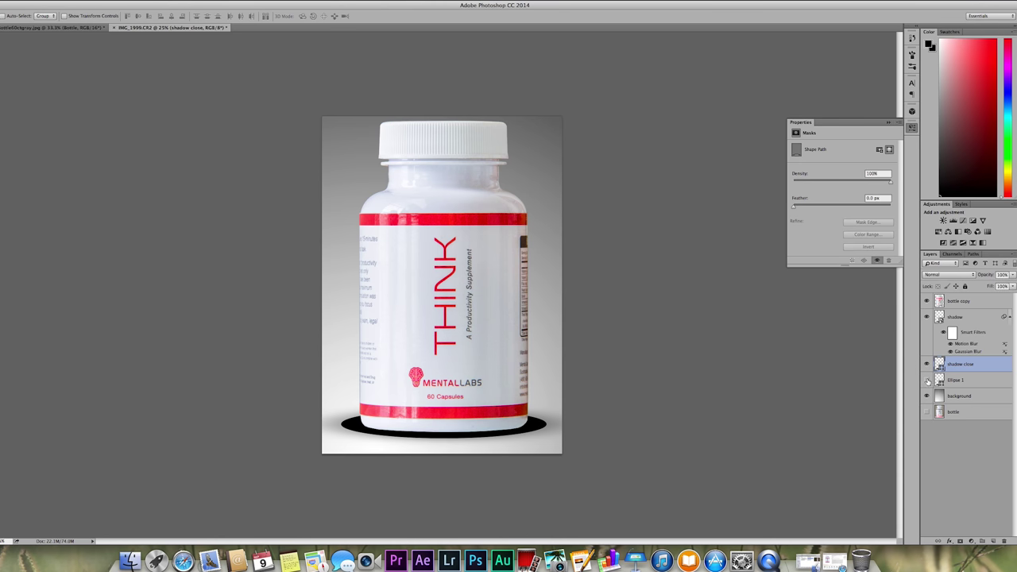
Step: Free-transform the shadow close ellipse, narrowing it from both sides to about 86% width around the bottle's base
click(63, 3)
mouse_move(119, 170)
click(171, 183)
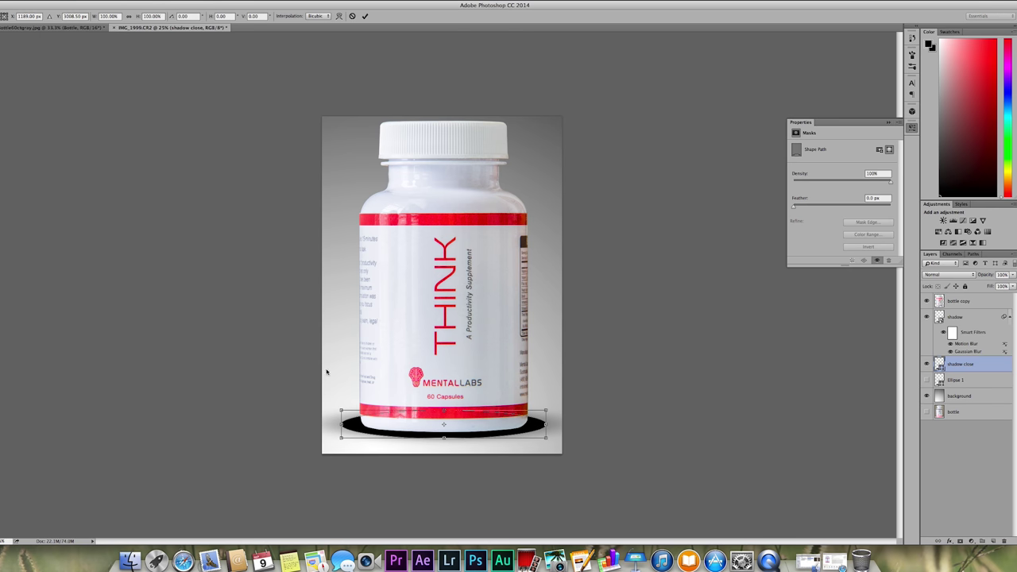
drag(340, 425, 356, 425)
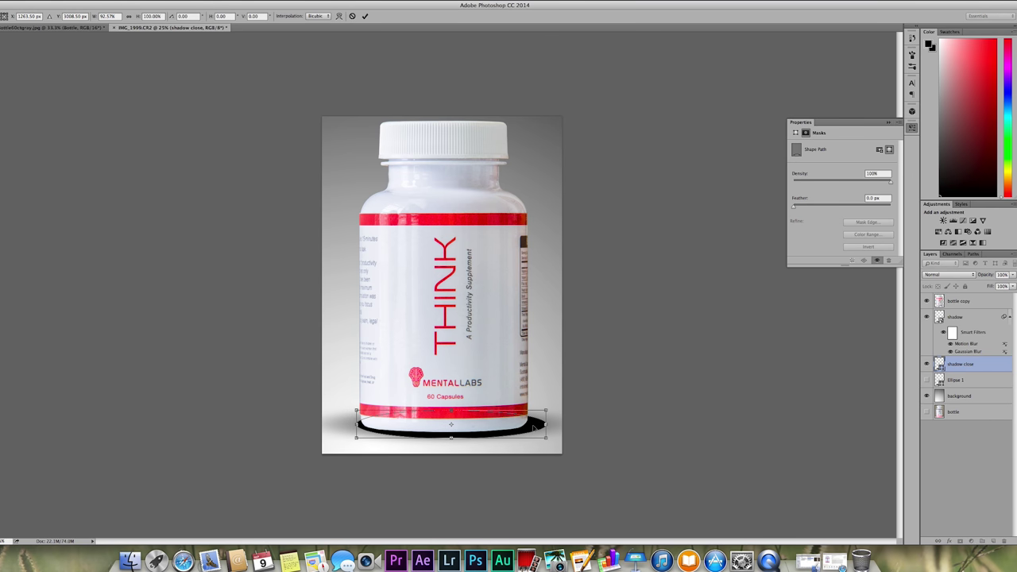
drag(545, 425, 531, 425)
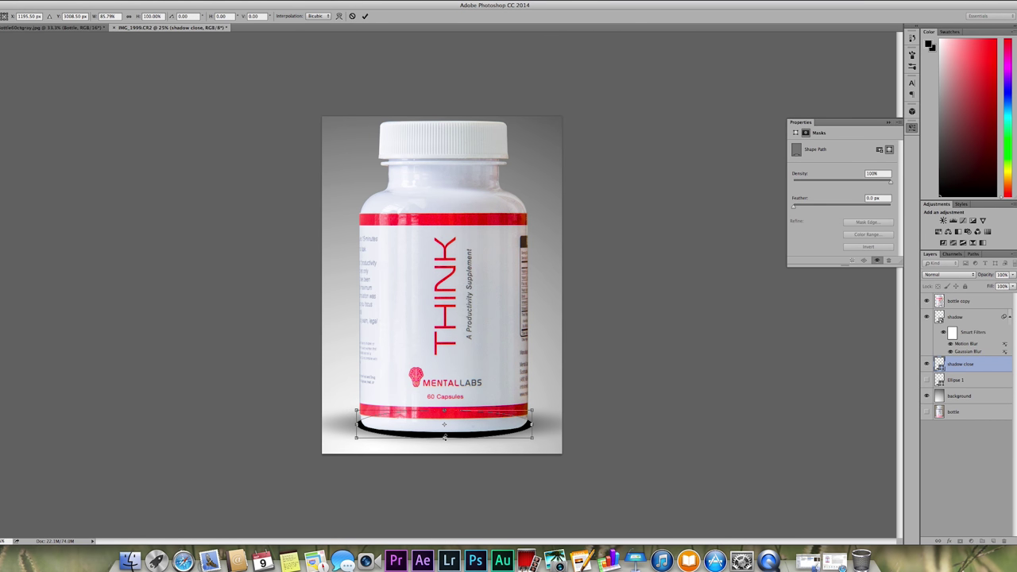
Step: Scale the shadow close ellipse to about 82% width and 74% height and nudge it left so only a thin rim shows under the bottle
drag(455, 423, 461, 426)
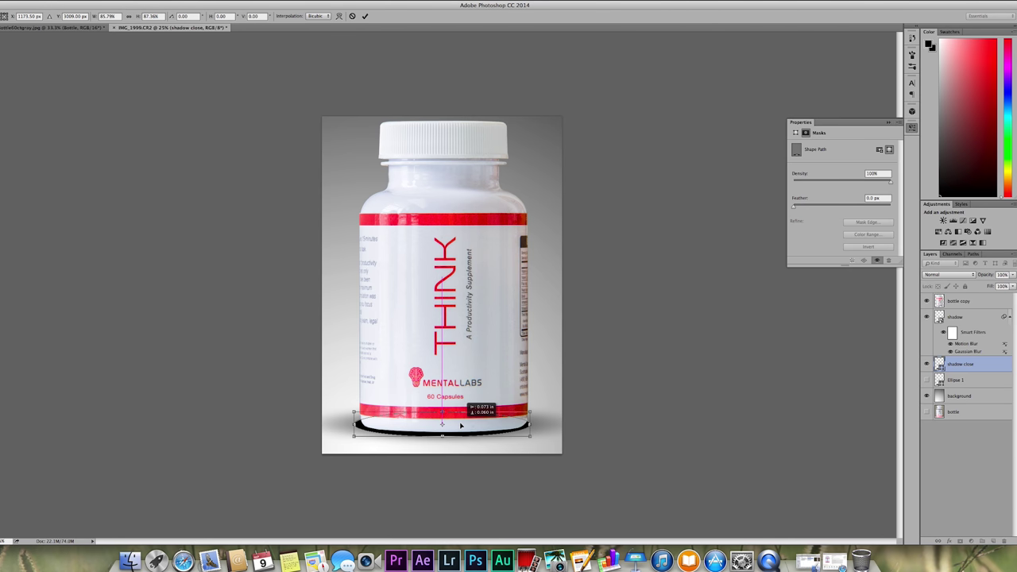
drag(355, 425, 363, 425)
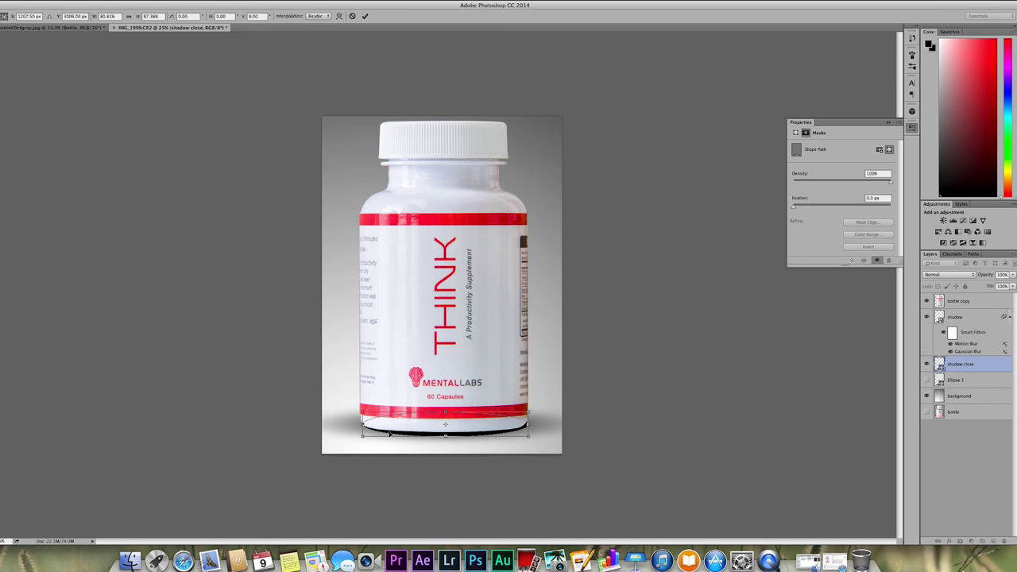
drag(362, 425, 358, 425)
drag(444, 412, 459, 424)
key(Down)
key(Left)
key(Left)
key(Left)
key(Left)
key(Left)
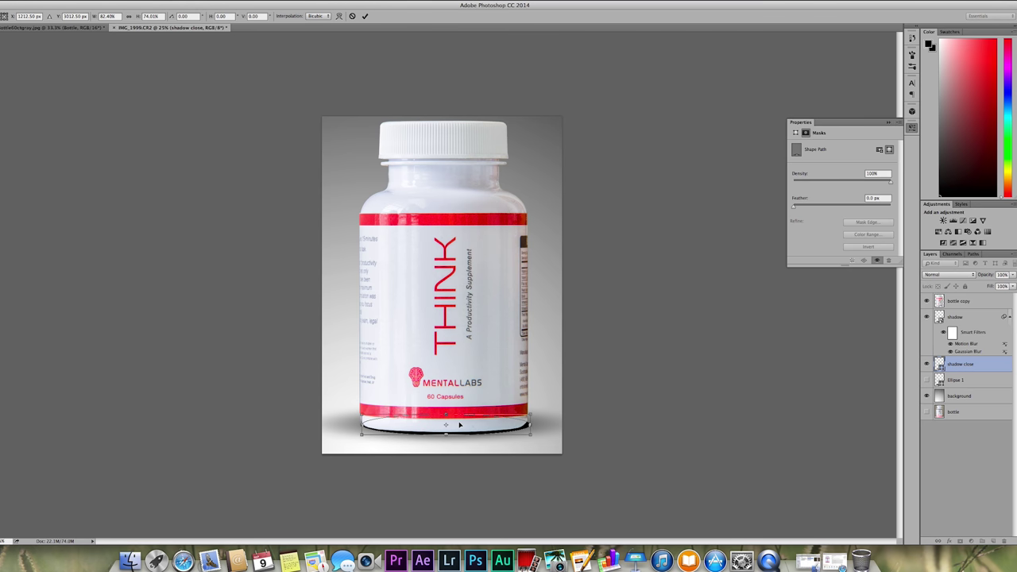
key(Left)
key(Return)
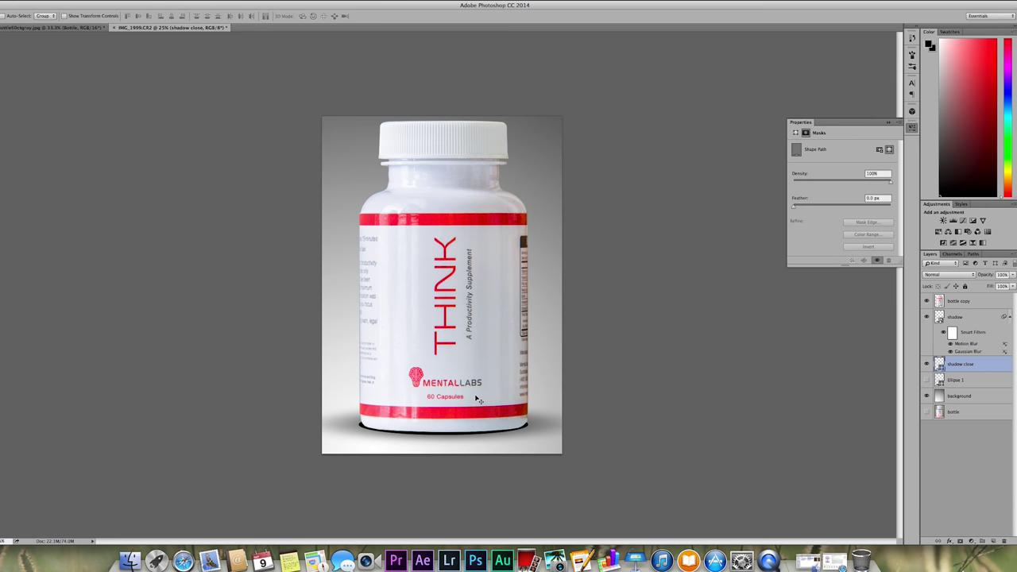
Step: Convert the shadow close layer to a smart object and apply a Gaussian Blur with a radius of 12.0 pixels
click(168, 3)
mouse_move(180, 93)
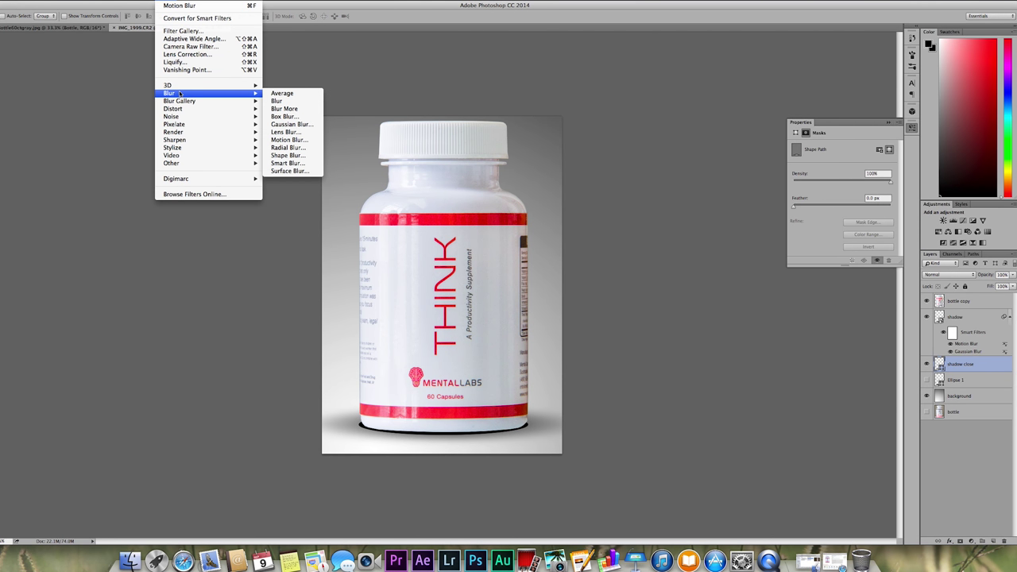
click(291, 124)
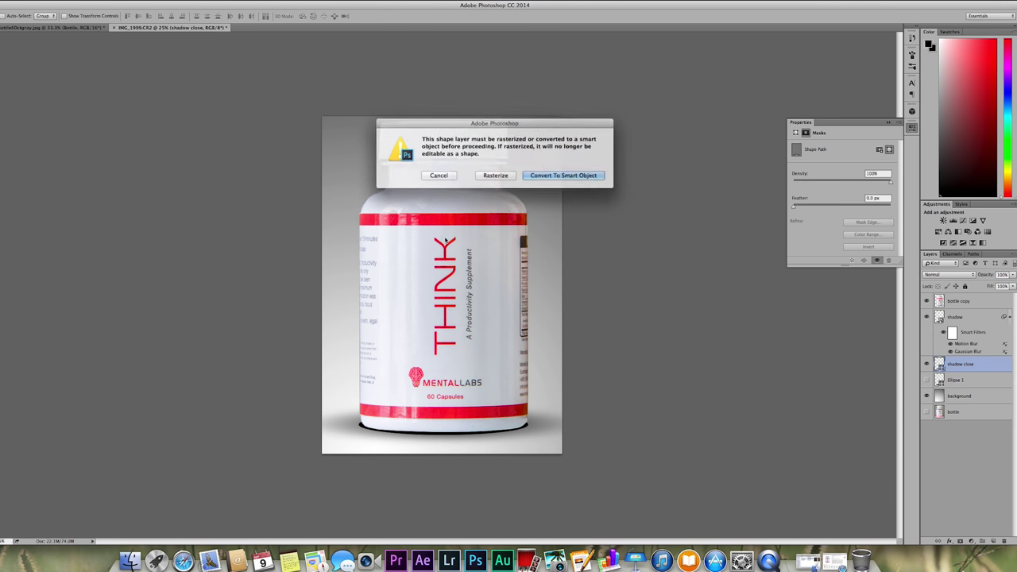
click(563, 173)
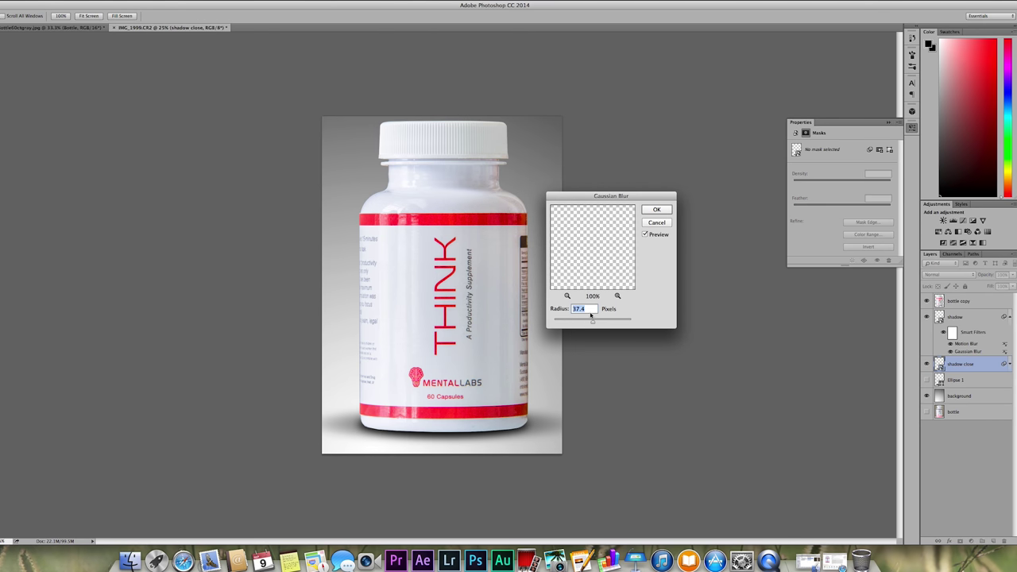
click(573, 322)
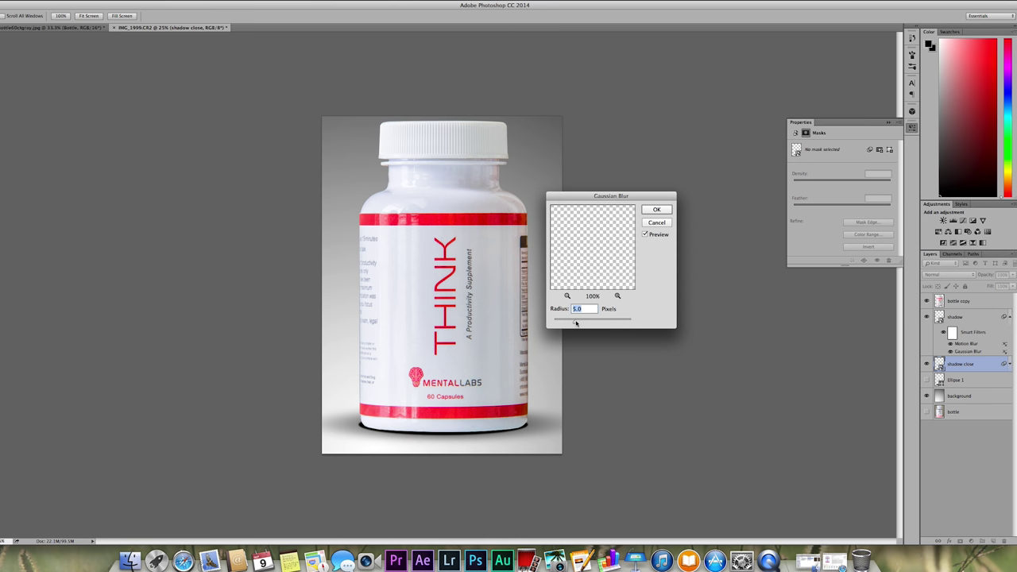
drag(576, 323, 586, 322)
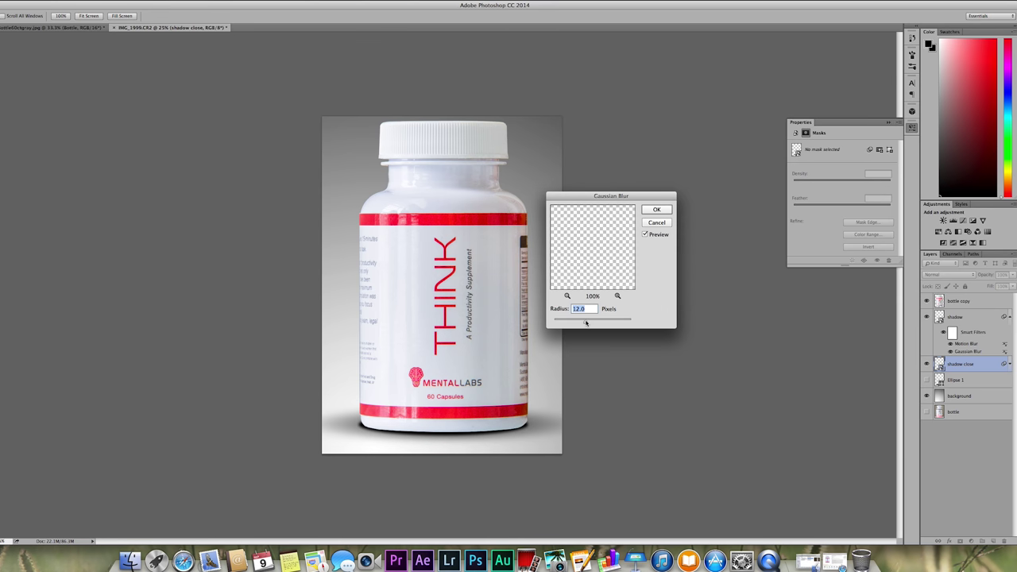
click(656, 210)
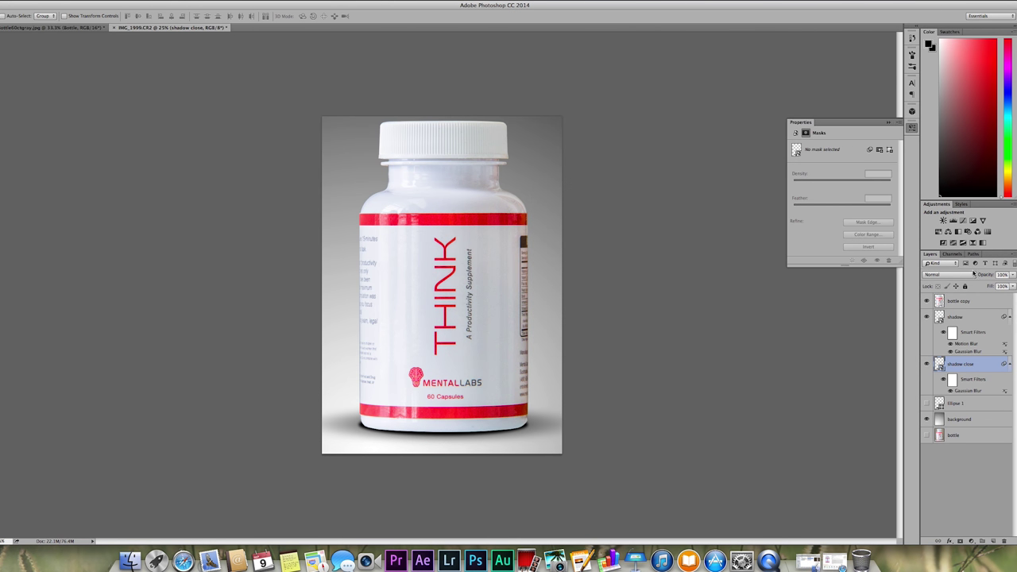
Step: Lower the shadow close layer's opacity to 53% and collapse the smart filter lists of both shadow layers
click(1012, 276)
drag(1012, 285, 1001, 285)
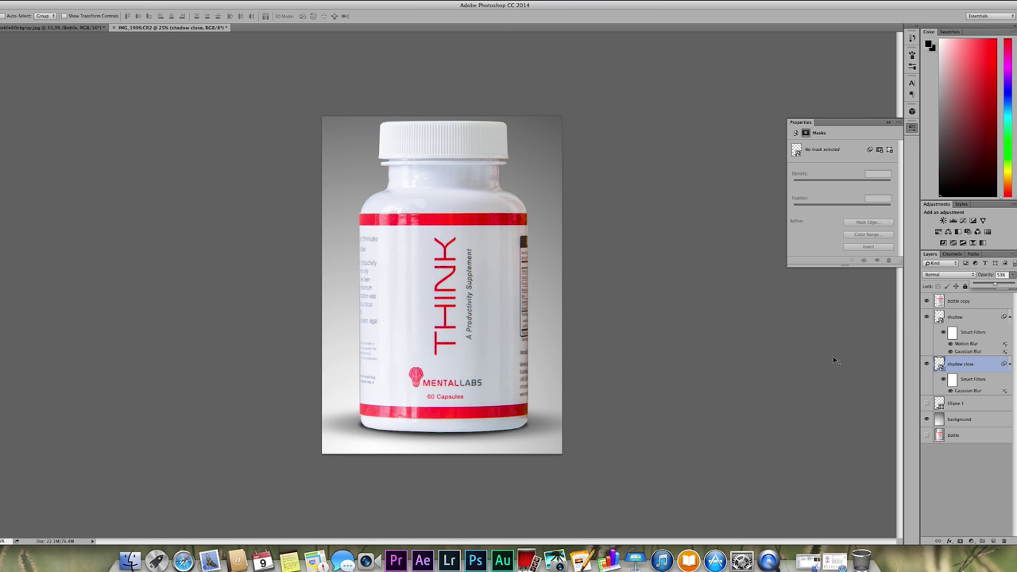
click(1014, 318)
click(1010, 317)
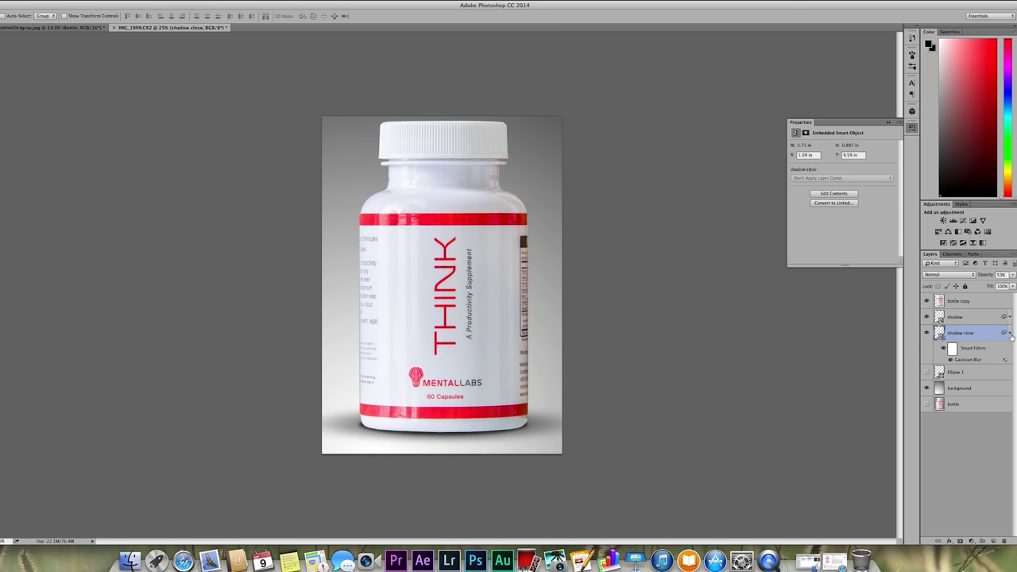
click(1009, 333)
Step: Duplicate the bottle copy layer as matte
click(954, 302)
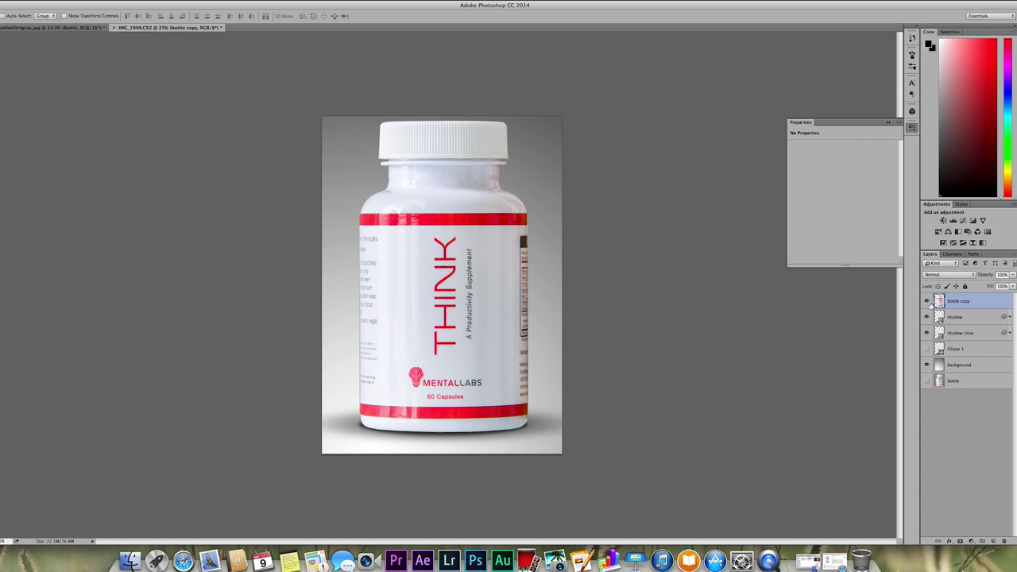
click(926, 301)
click(926, 301)
click(93, 1)
mouse_move(115, 2)
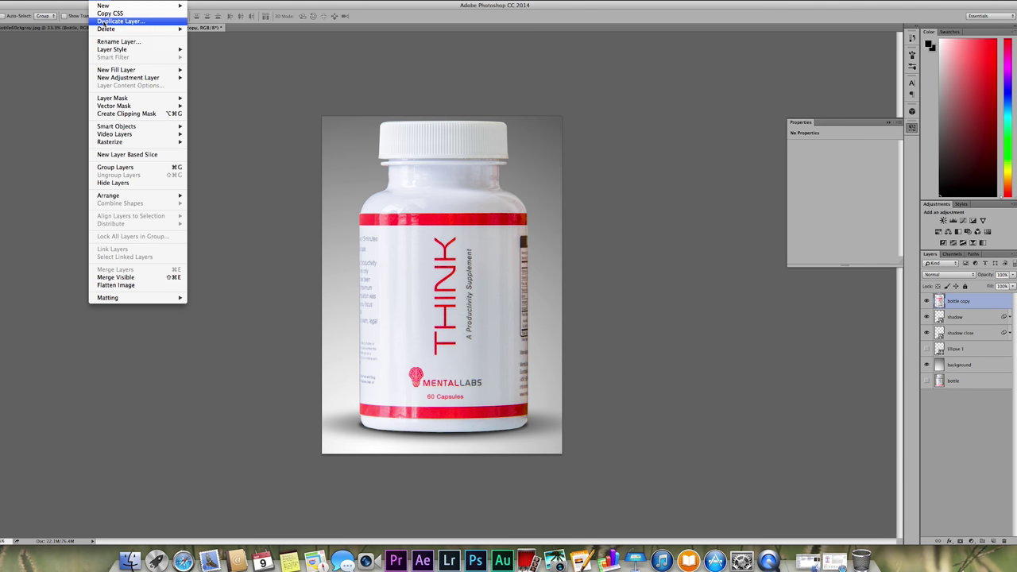
click(108, 23)
text(matte)
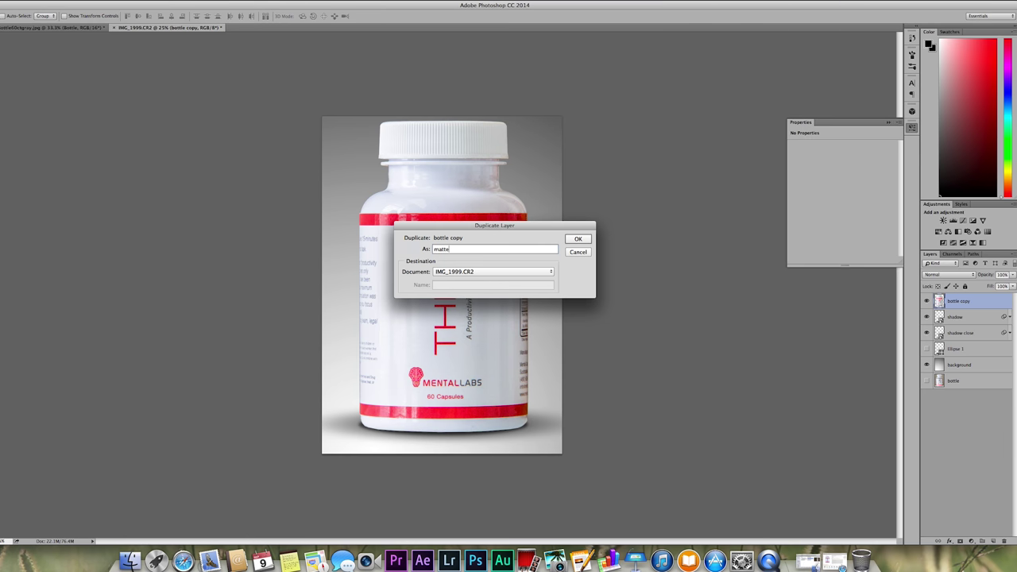
key(Return)
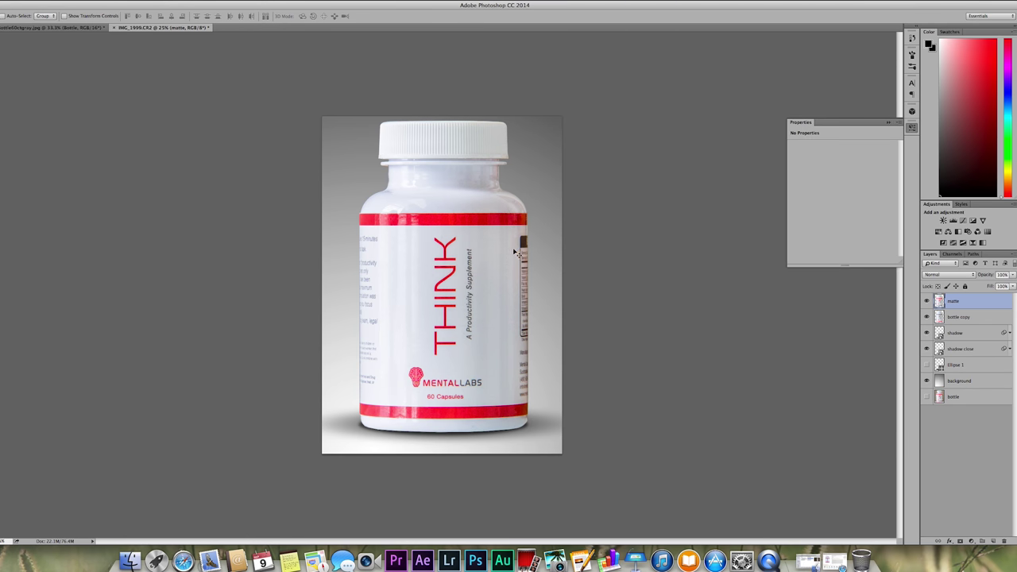
Step: Turn the matte layer solid black with a Curves adjustment that maps input 255 to output 0
click(80, 0)
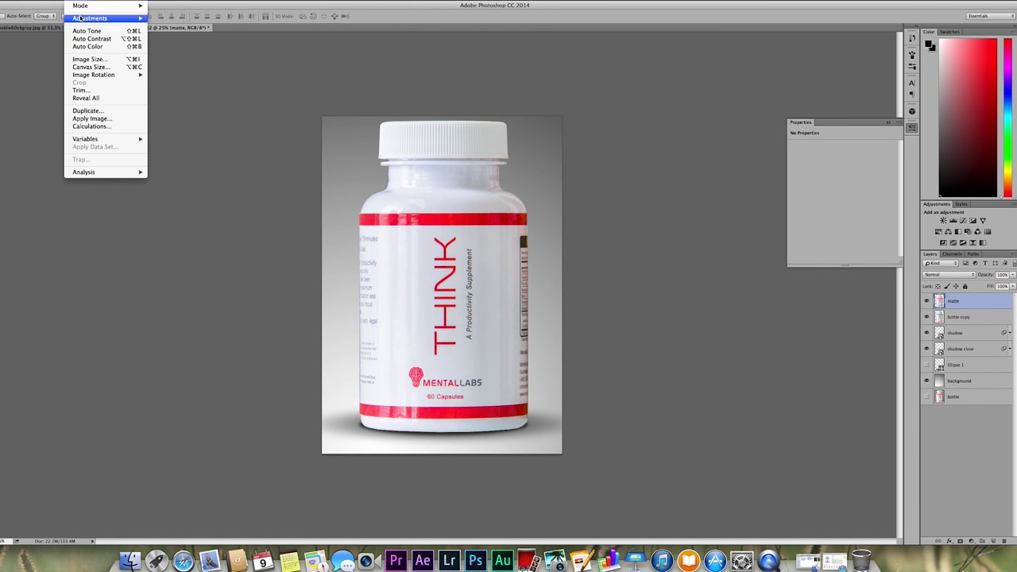
mouse_move(95, 18)
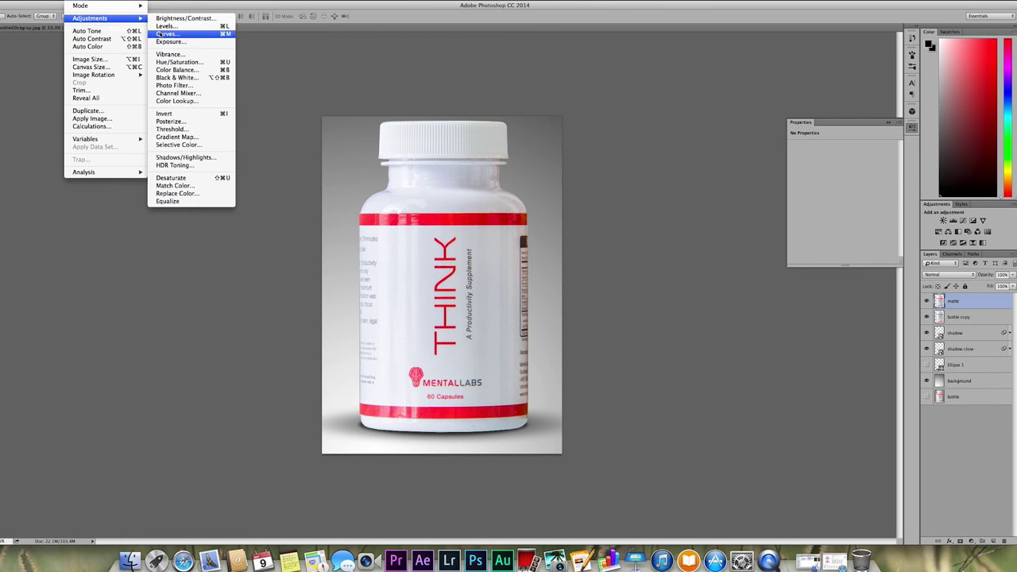
click(163, 35)
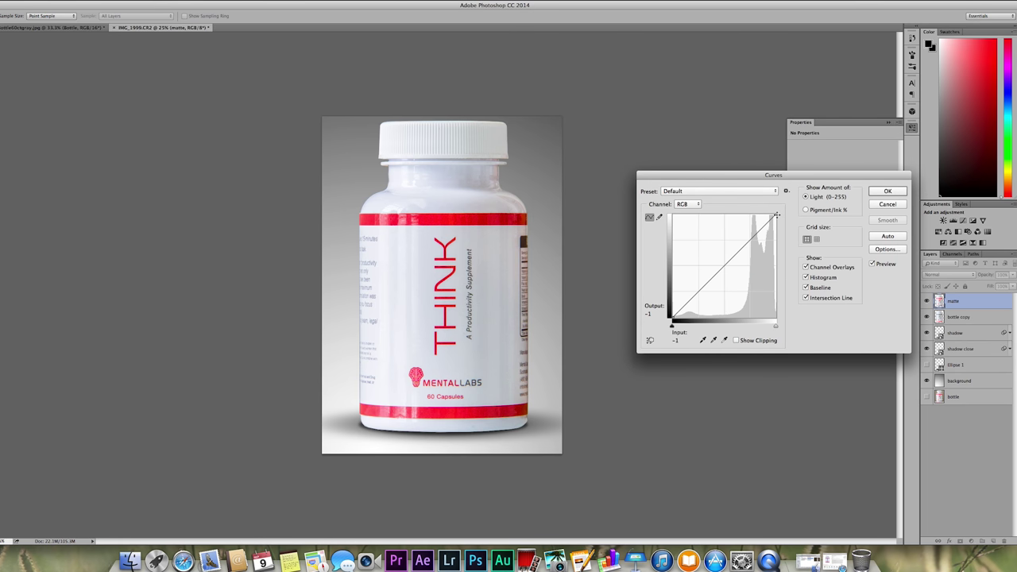
drag(776, 215, 787, 326)
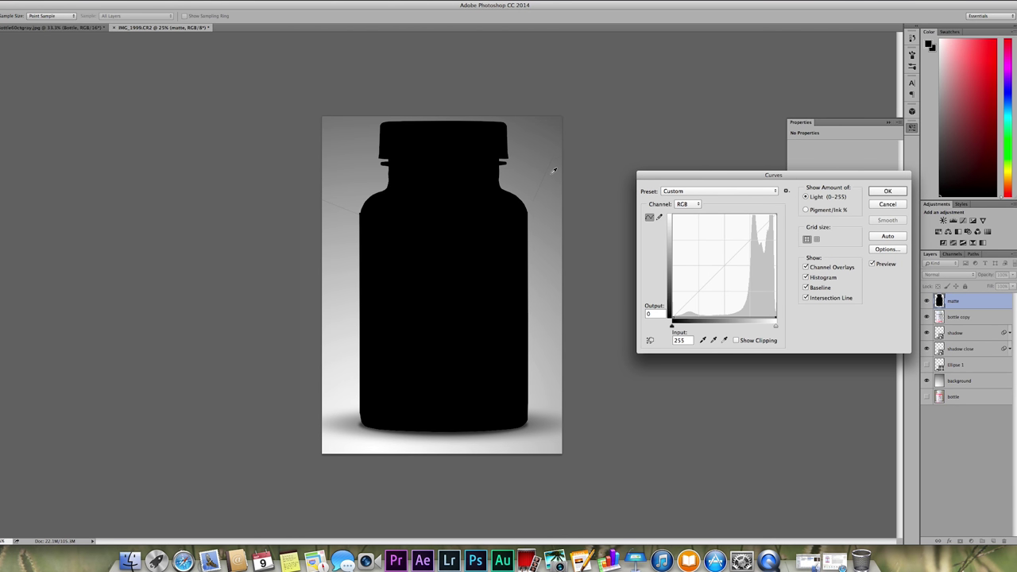
click(870, 191)
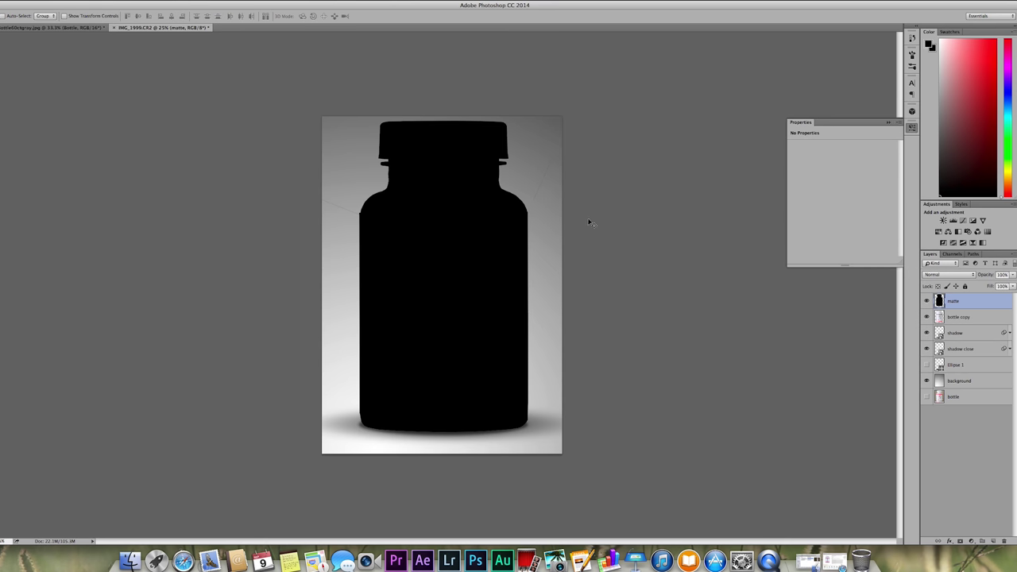
Step: Lasso and delete the stray lines beside the bottle's right and left shoulders on the matte layer, clearing each selection
key(l)
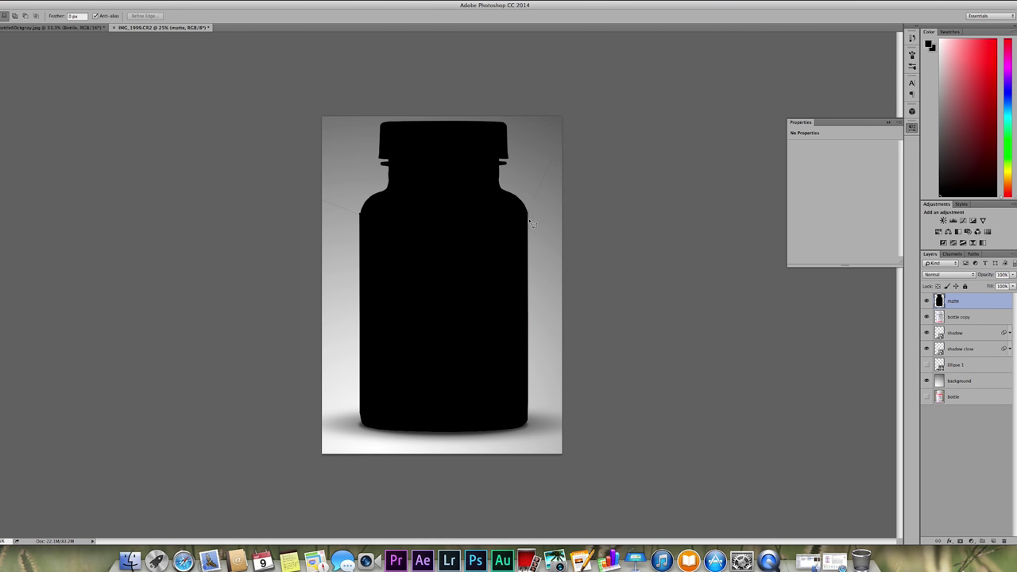
mouse_move(530, 222)
mouse_down()
mouse_move(559, 199)
mouse_move(568, 168)
mouse_move(570, 144)
mouse_move(556, 130)
mouse_move(540, 155)
mouse_move(558, 79)
mouse_move(571, 107)
mouse_move(550, 115)
mouse_move(531, 213)
mouse_up()
key(super+d)
mouse_move(363, 216)
mouse_down()
mouse_move(299, 198)
mouse_move(310, 174)
mouse_move(343, 183)
mouse_move(367, 220)
mouse_up()
key(super+d)
Step: Create a new layer named bottle shadow1 and place it directly below the matte layer
click(93, 3)
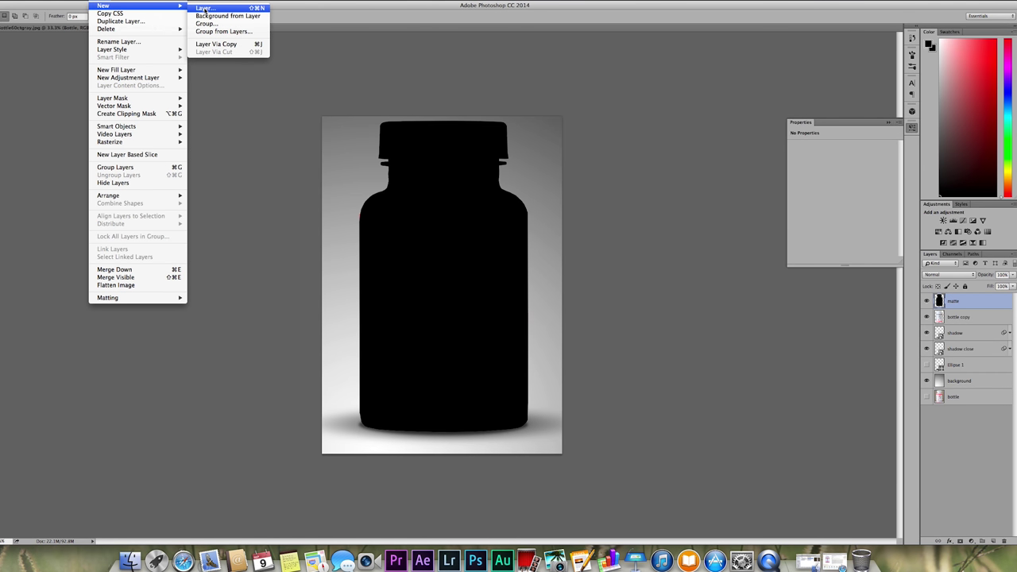
click(204, 8)
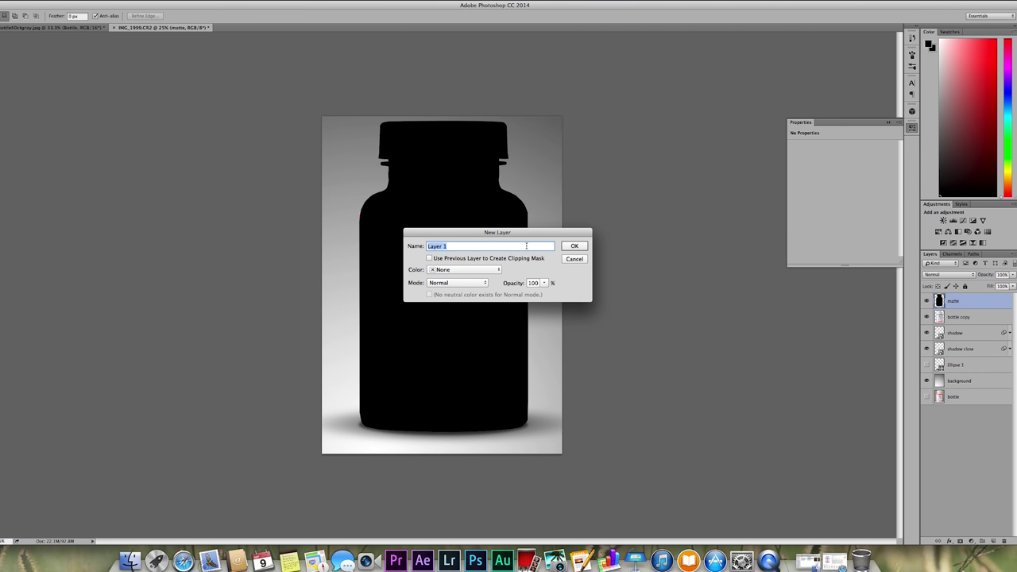
text(bottle shadow1)
click(568, 245)
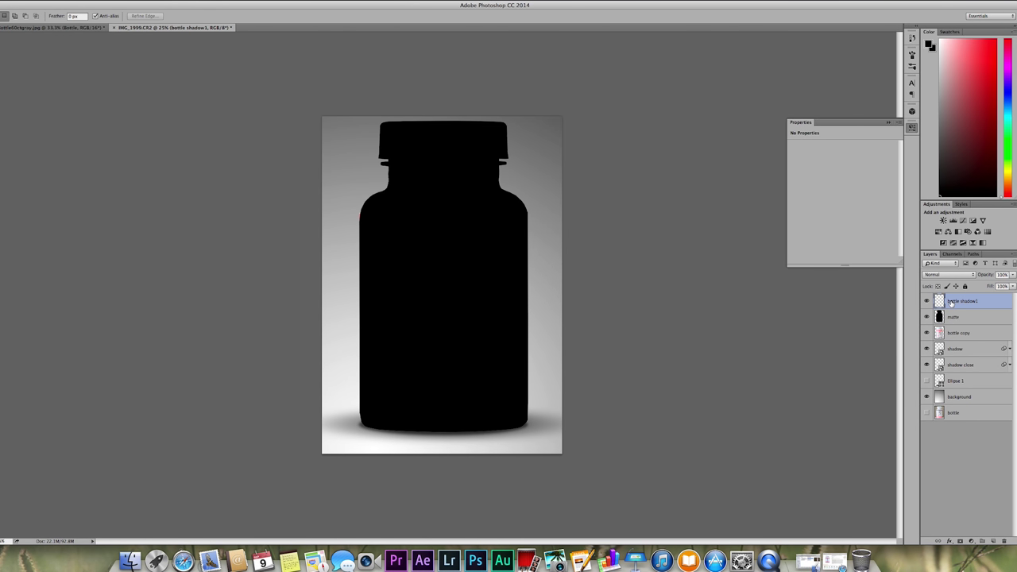
mouse_move(942, 307)
mouse_down()
mouse_move(943, 320)
mouse_move(944, 311)
mouse_up()
click(938, 302)
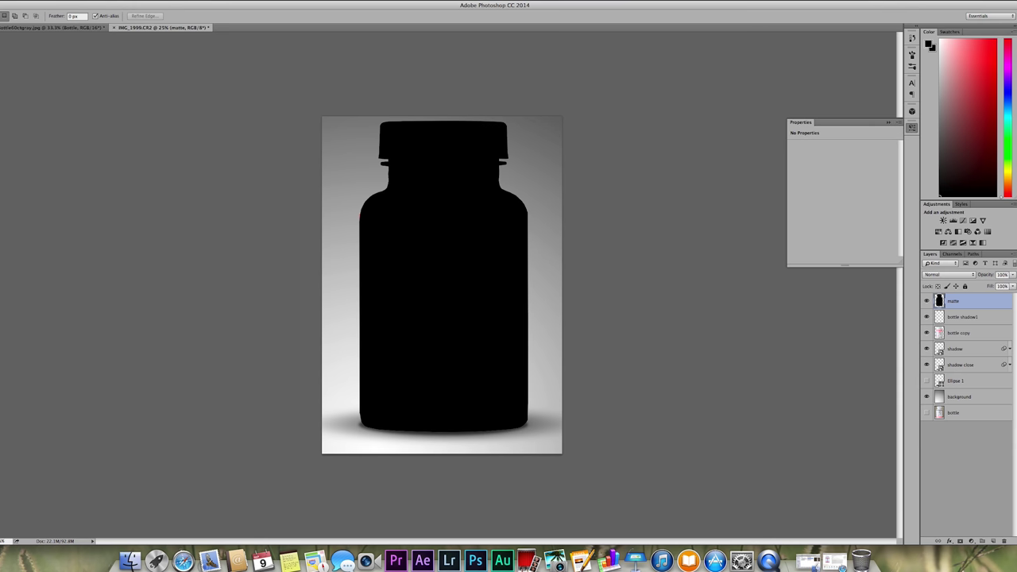
Step: Select the black bottle silhouette on the matte layer with the Magic Wand tool
click(2, 73)
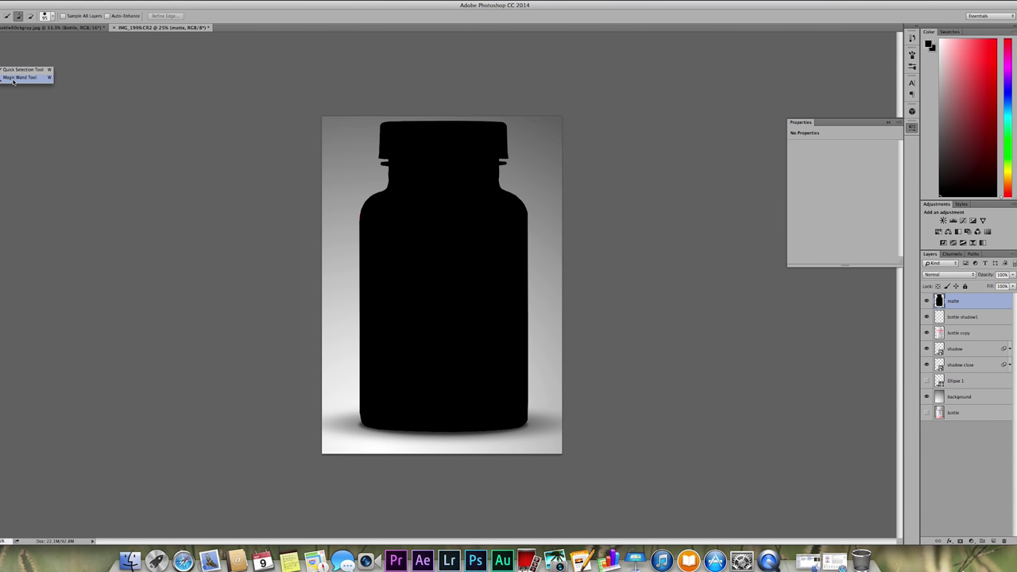
click(14, 78)
click(456, 241)
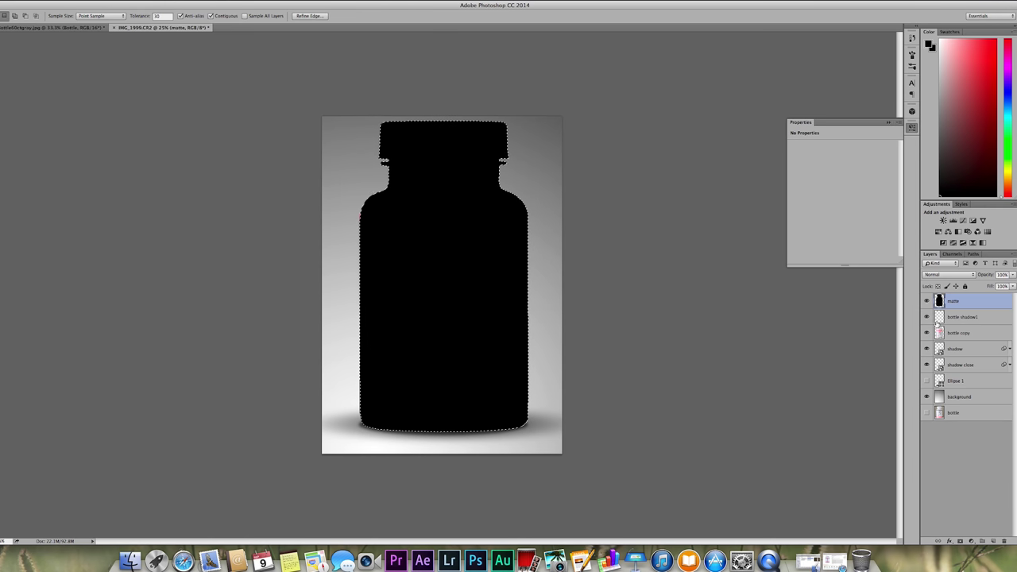
Step: Fill the selection on the bottle shadow1 layer with a short linear gradient from white at the bottle's base to black above
click(937, 320)
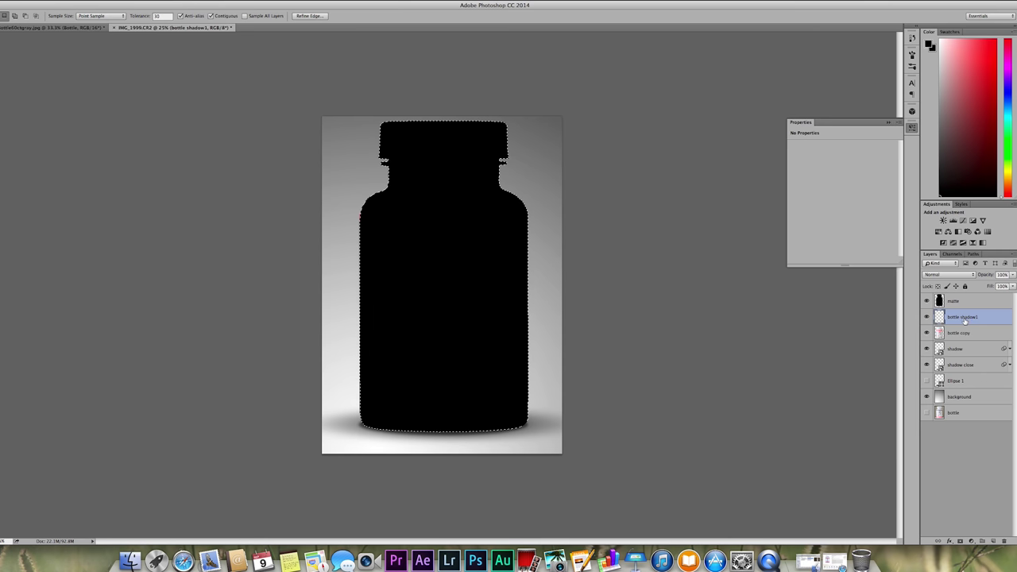
key(g)
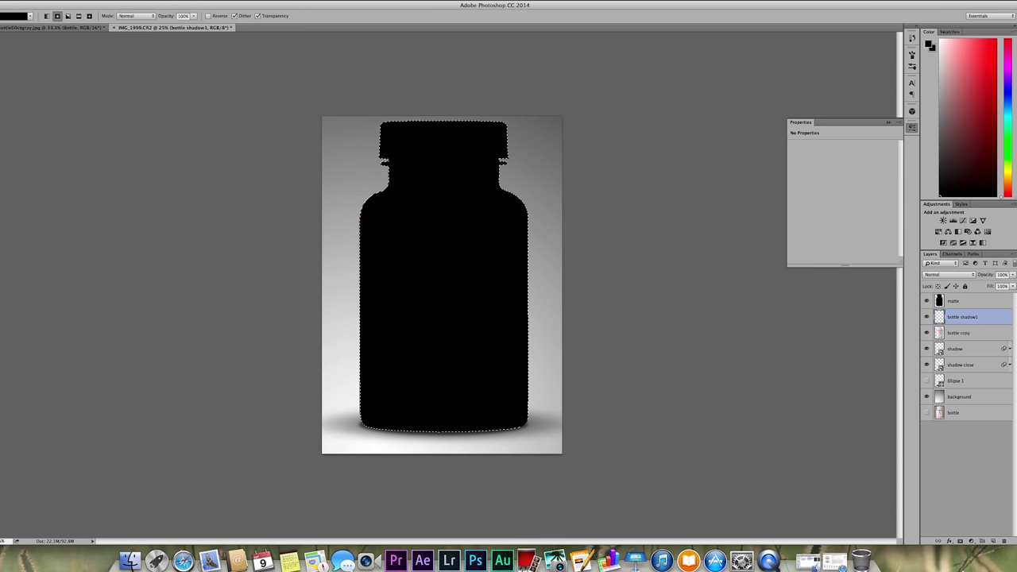
click(46, 16)
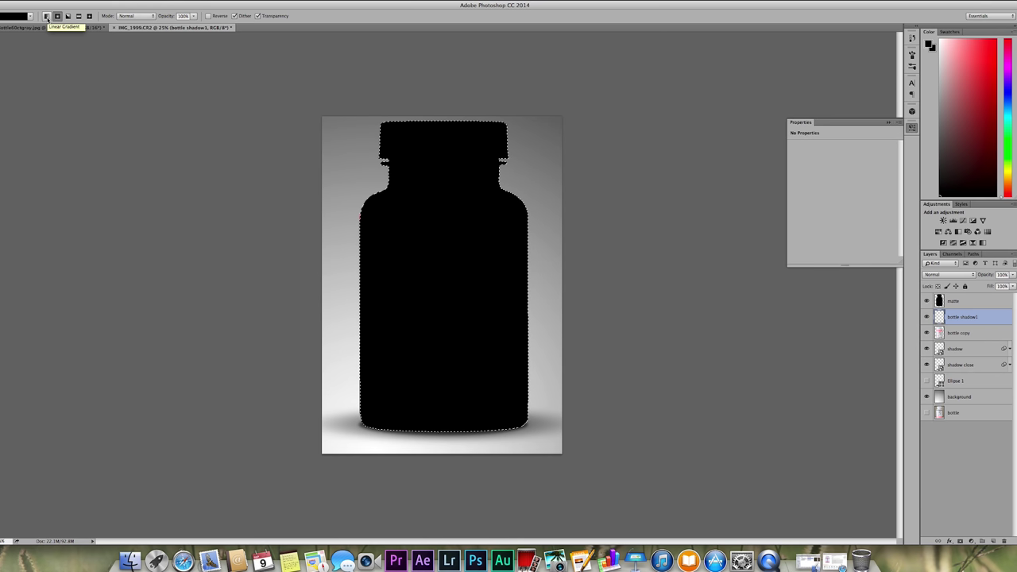
click(47, 17)
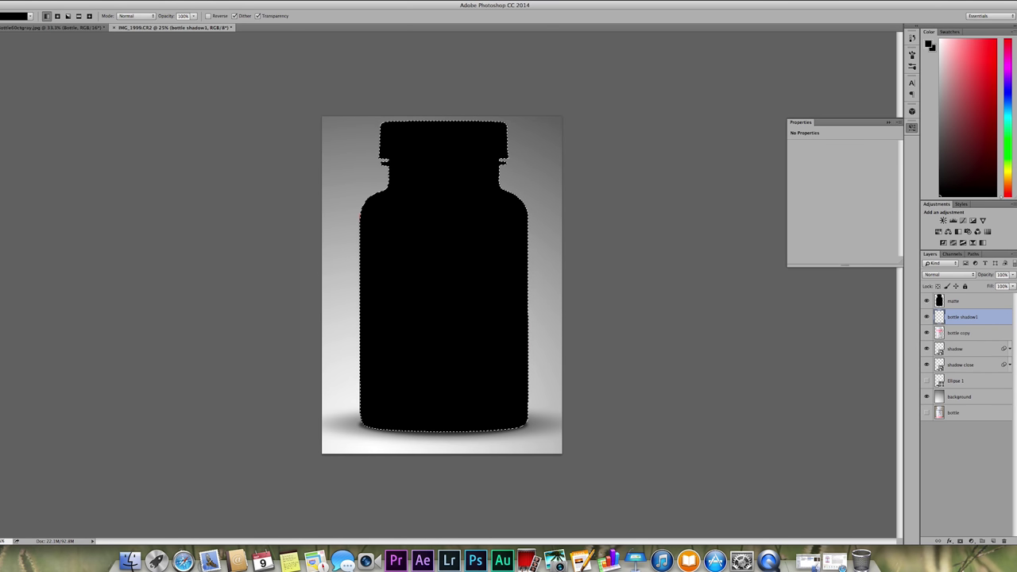
click(929, 45)
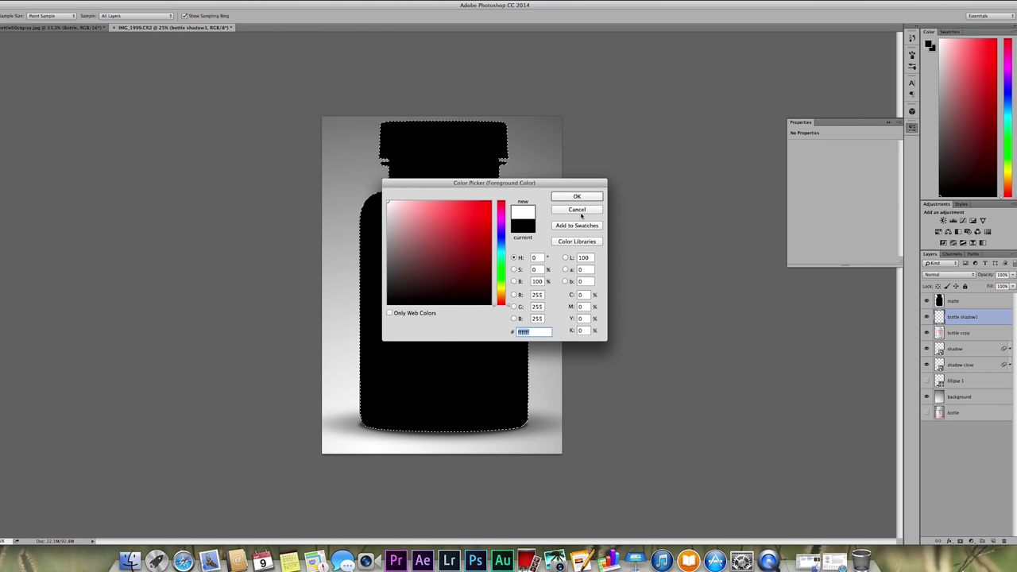
click(580, 198)
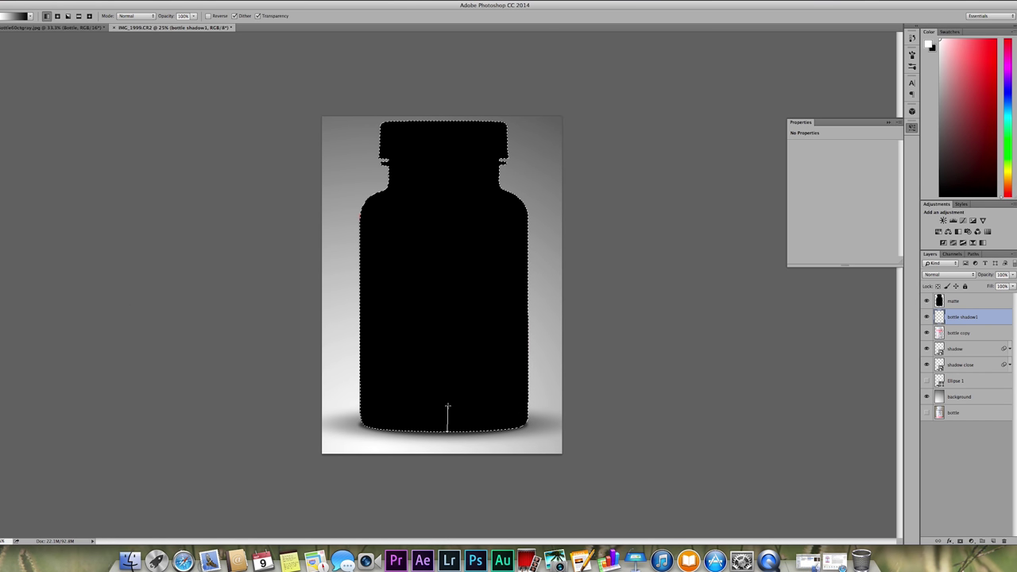
drag(447, 406, 447, 406)
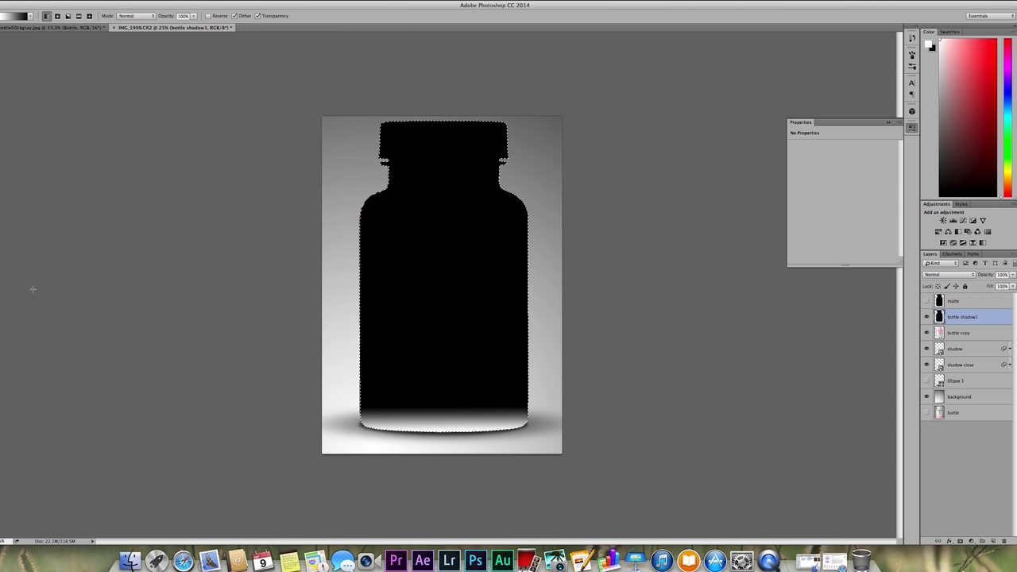
Step: Redraw the short base gradient with the colours swapped, black at the base fading up to white, and compare it against the bottle beneath
key(x)
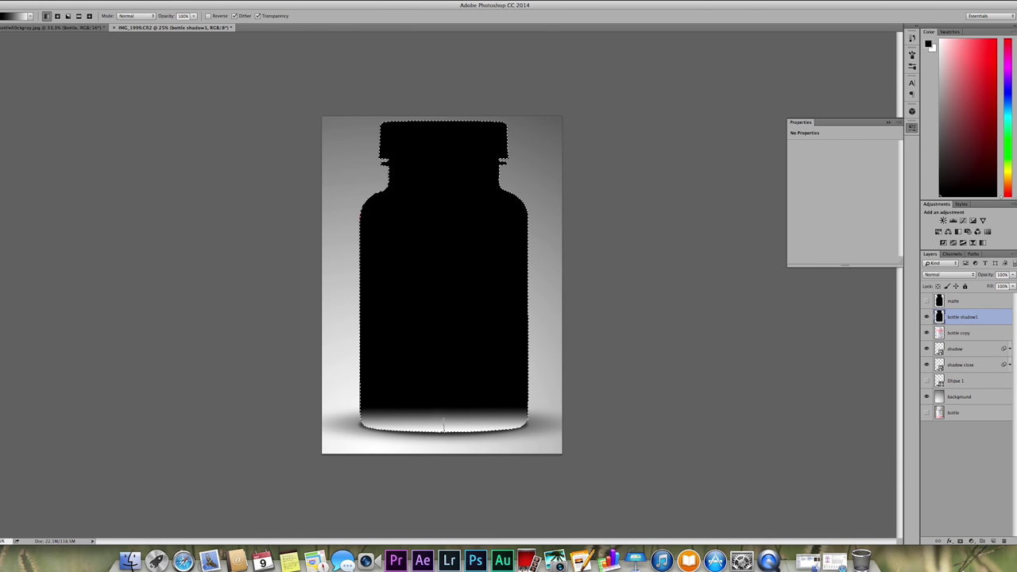
drag(444, 431, 444, 408)
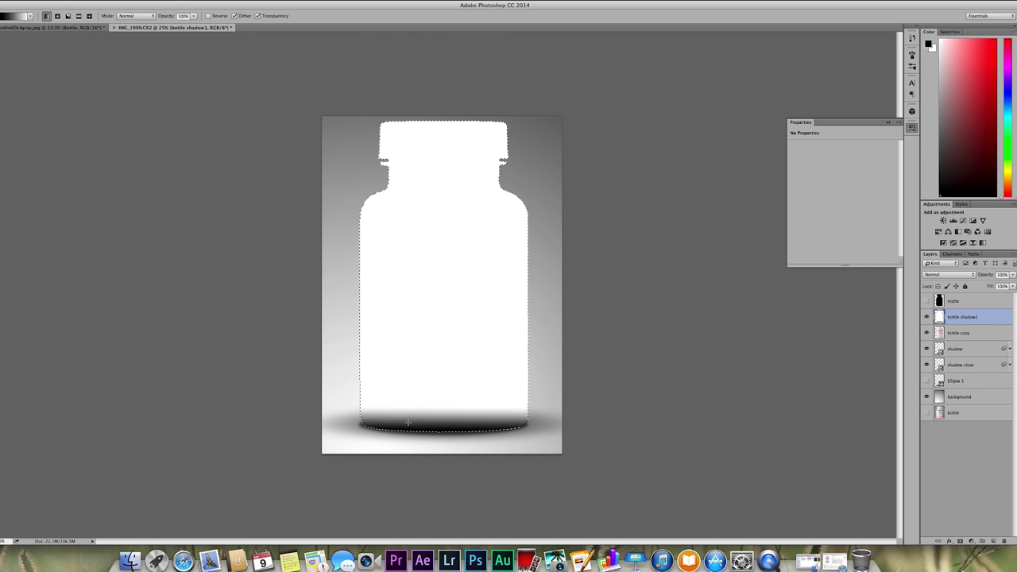
click(926, 316)
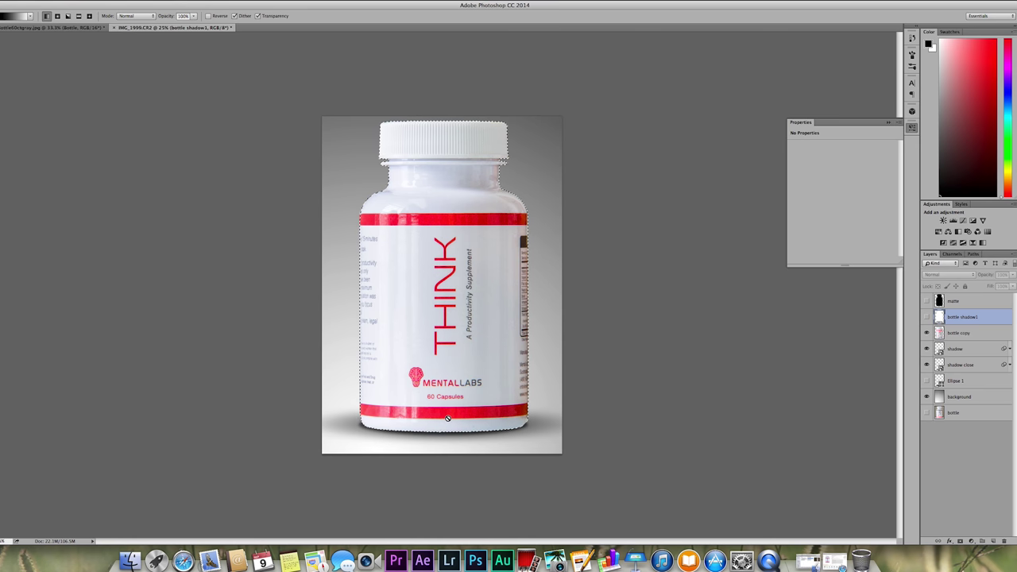
click(926, 316)
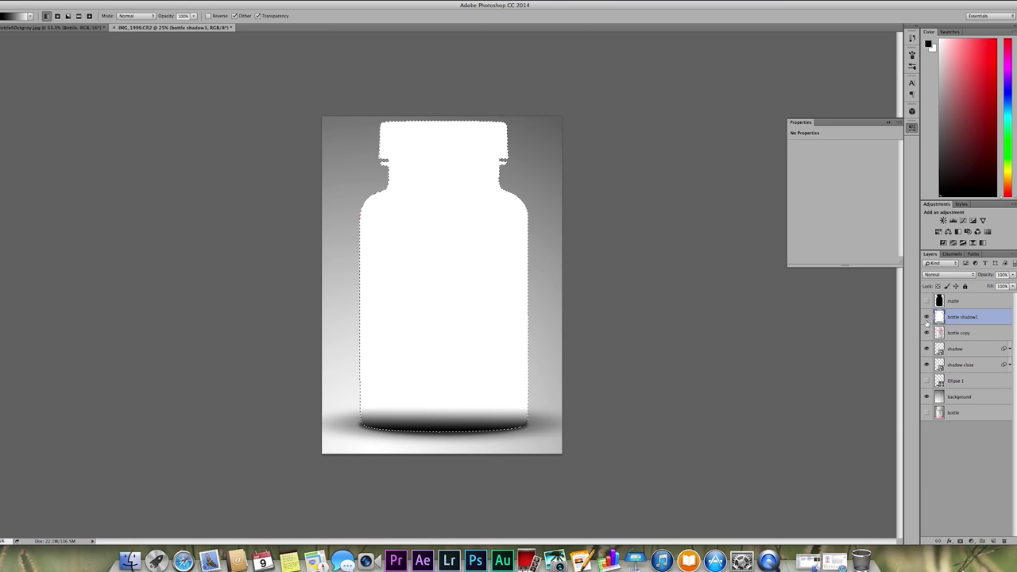
Step: Warp the gradient on the bottle shadow1 layer so its lower part bows slightly downward along the bottle's curved base
click(79, 0)
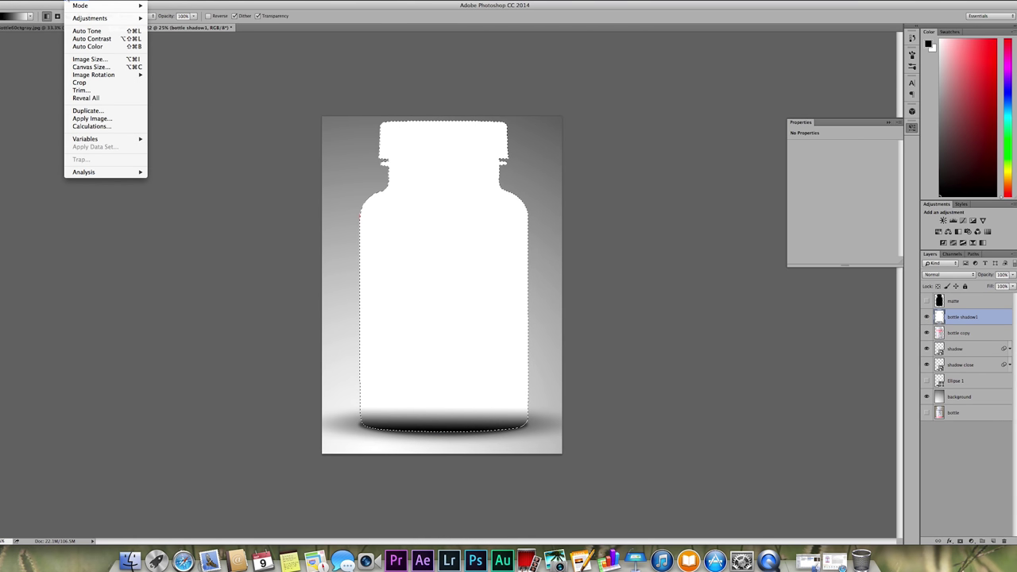
mouse_move(56, 0)
mouse_move(79, 170)
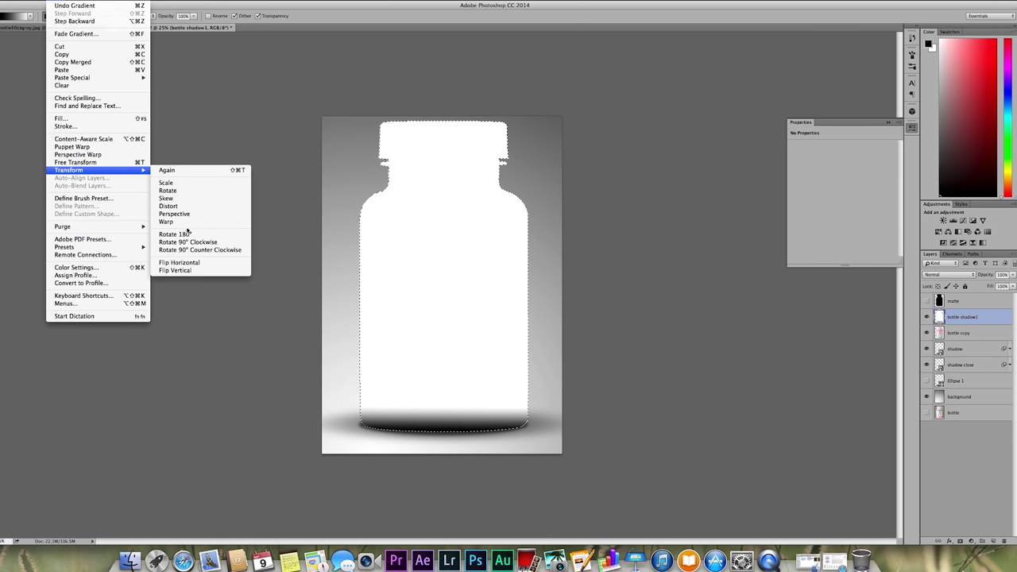
click(176, 221)
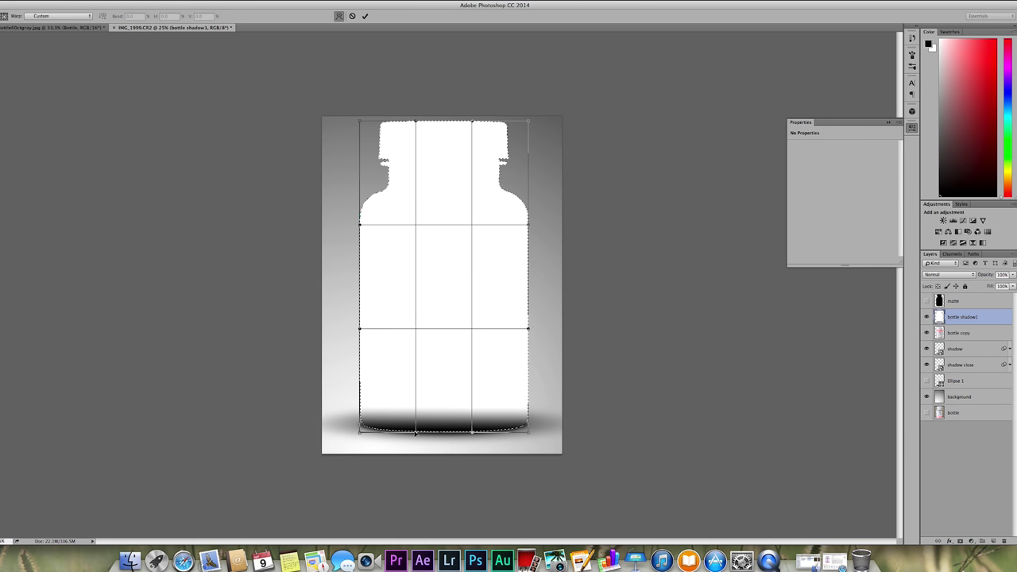
drag(417, 433, 416, 439)
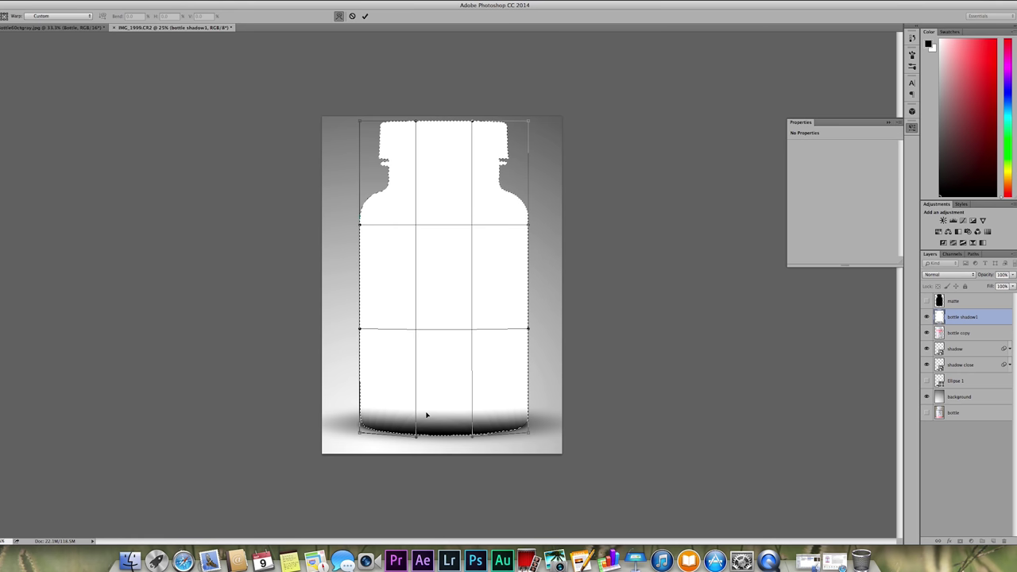
key(Return)
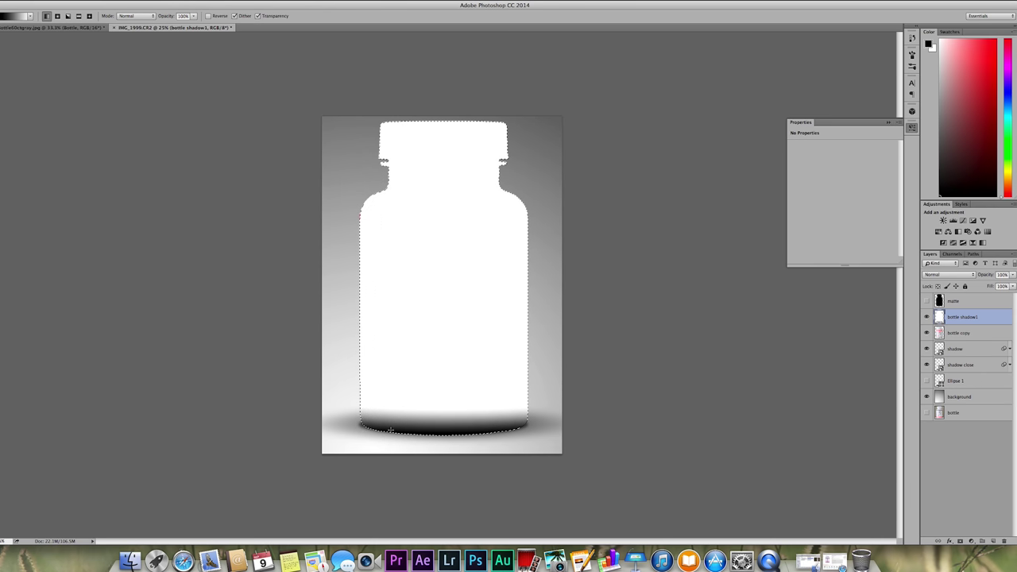
Step: Replace the warped selection with a fresh Magic Wand selection of the bottle silhouette on the matte layer, and hide that layer again
click(941, 301)
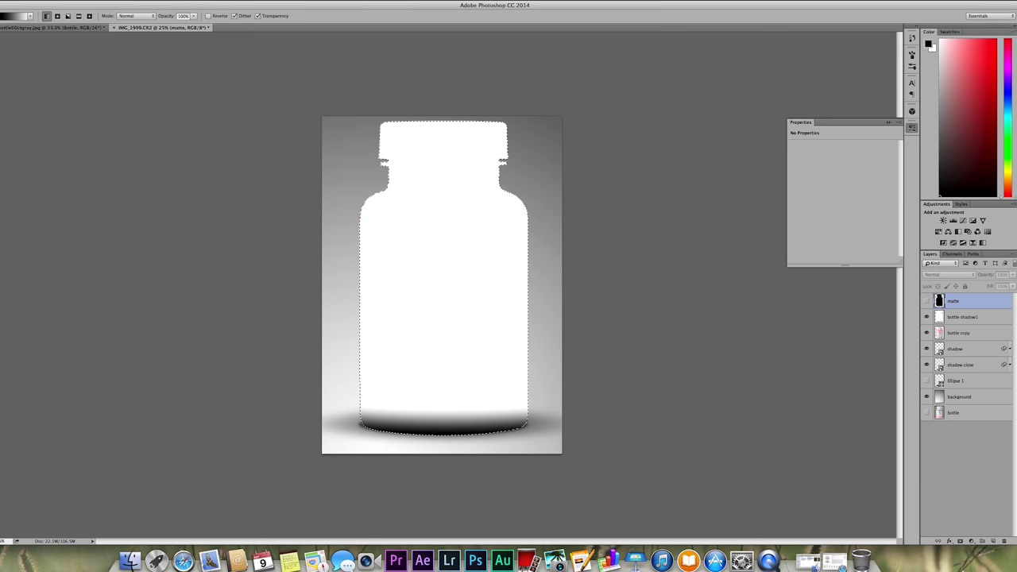
key(v)
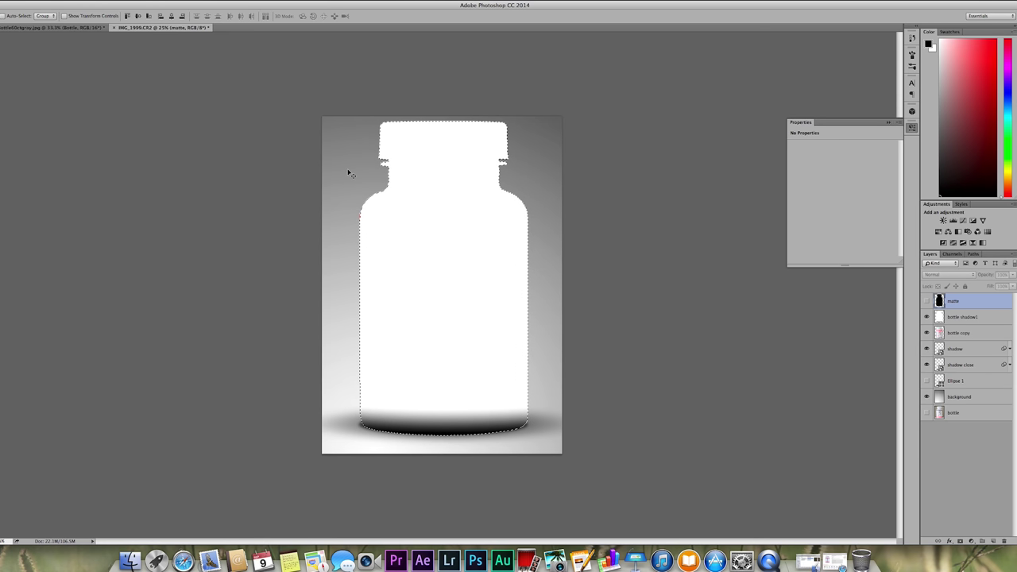
key(super+d)
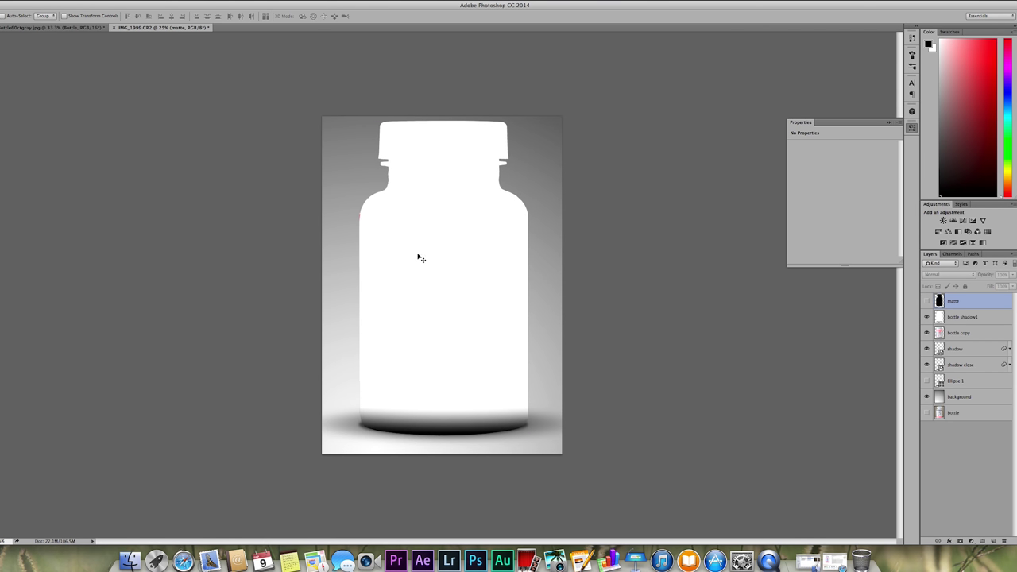
click(926, 301)
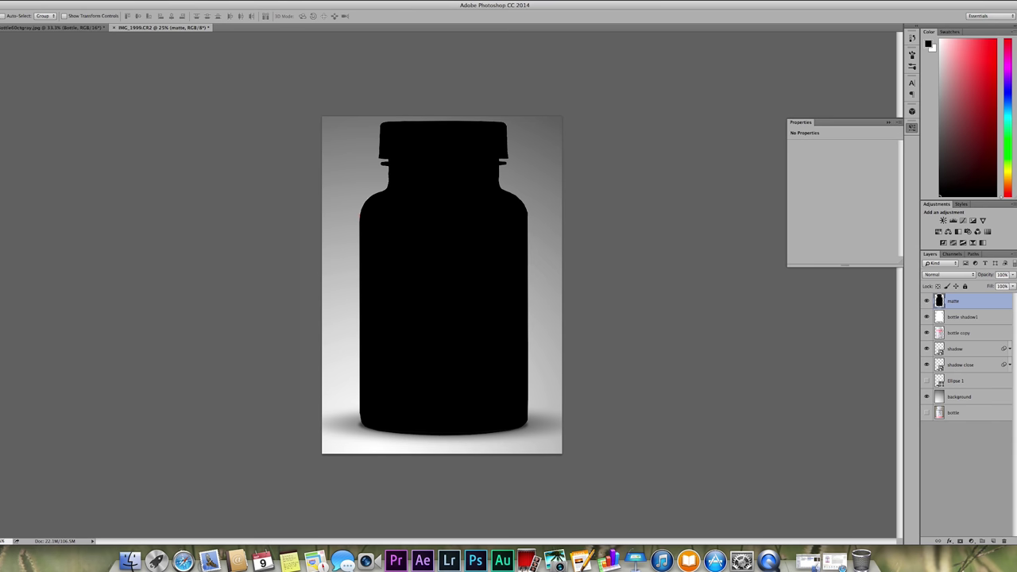
key(w)
click(465, 255)
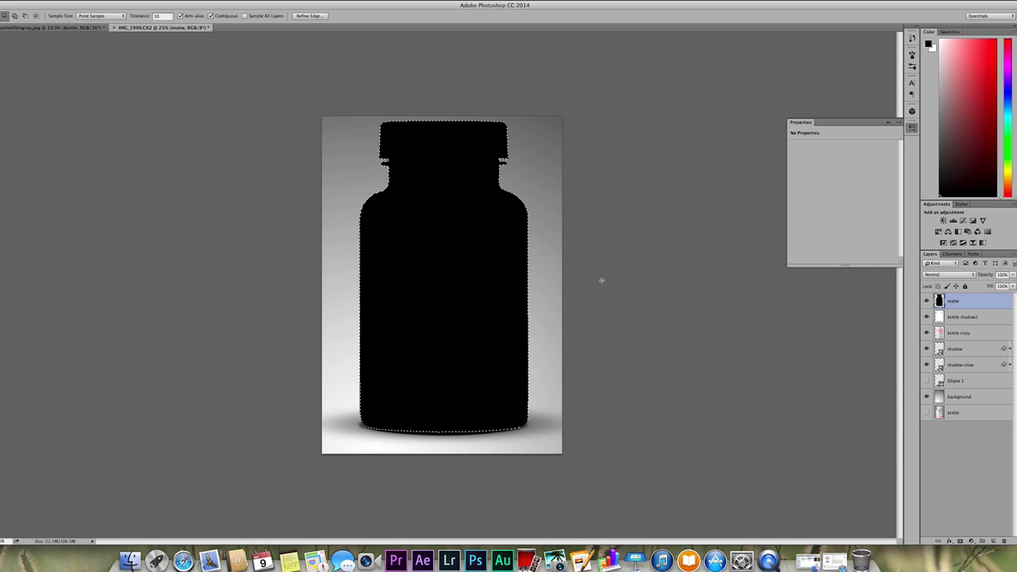
click(926, 301)
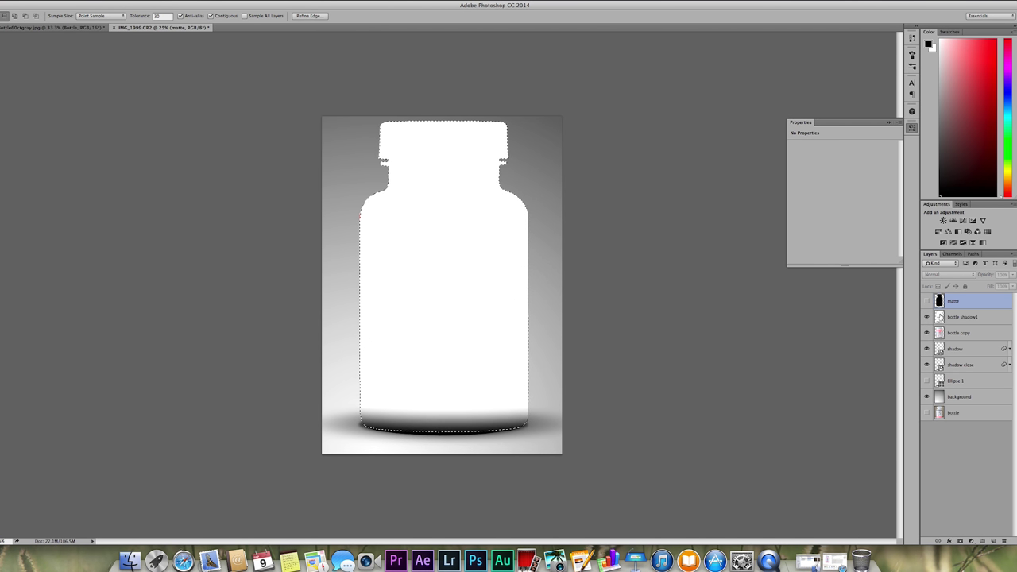
Step: Invert the selection on the bottle shadow1 layer, delete the gradient overflow outside the bottle, and deselect
click(939, 316)
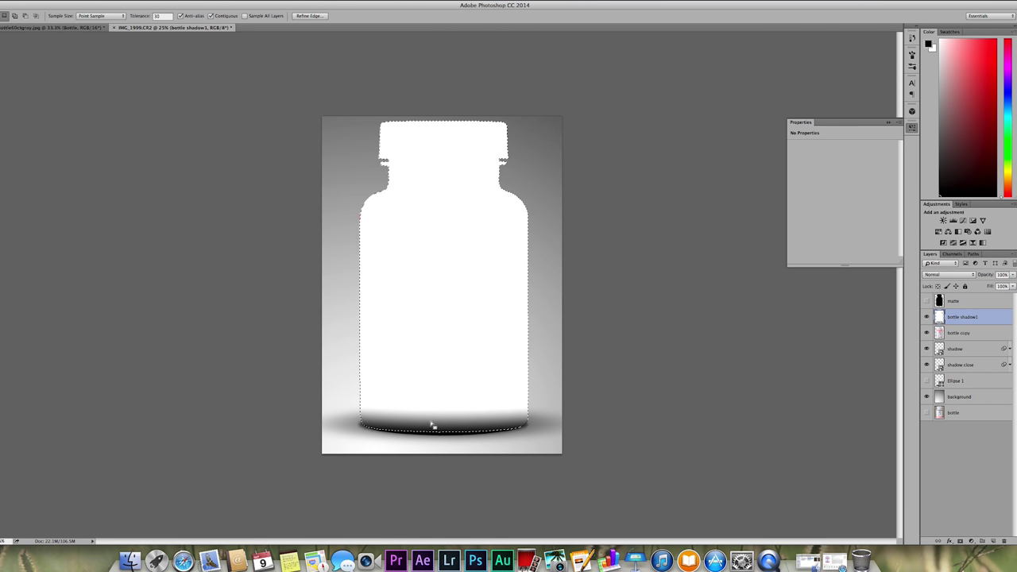
right_click(369, 382)
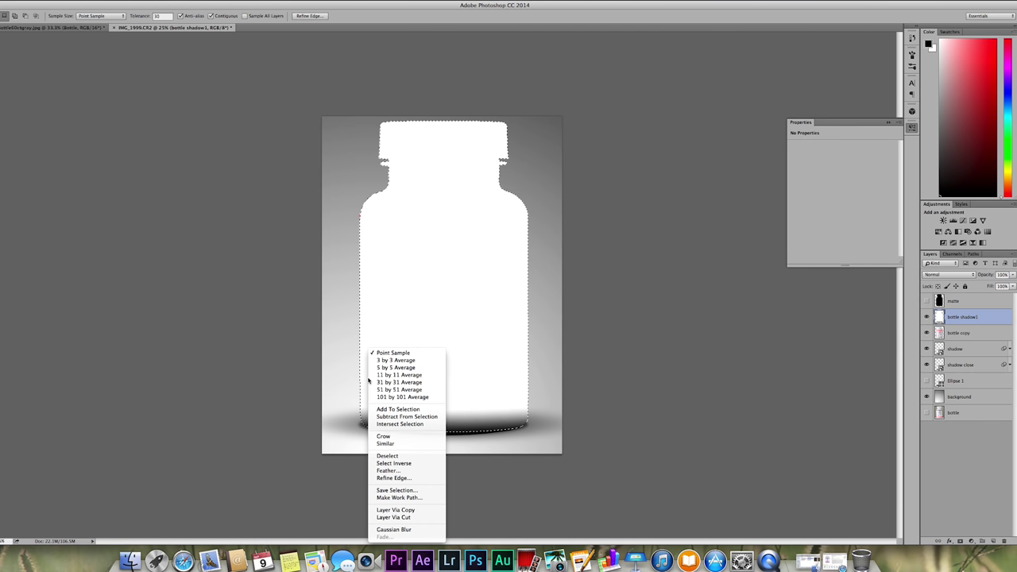
click(395, 463)
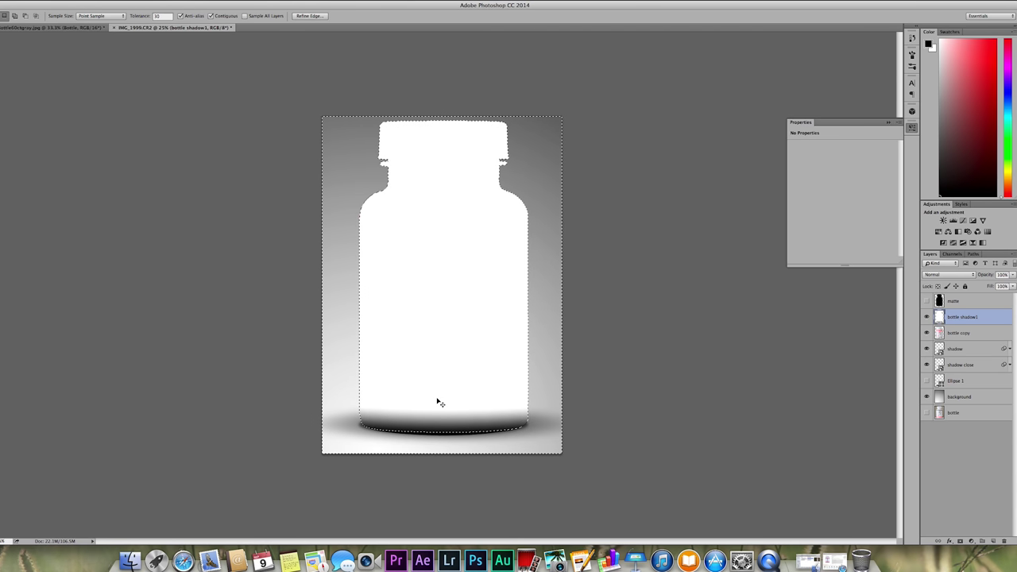
key(super+d)
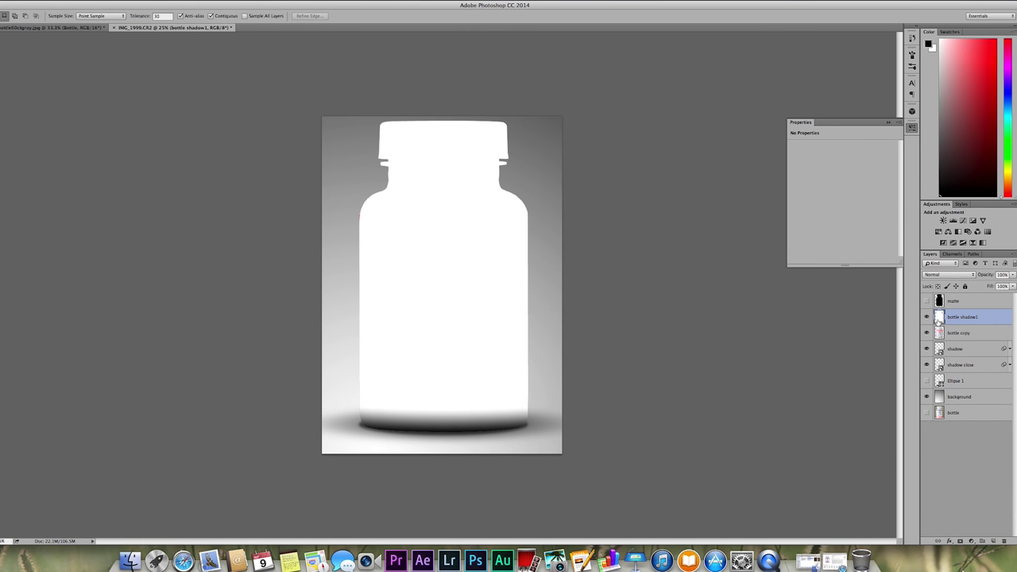
Step: Set the bottle shadow1 layer's blend mode to Darken and compare the image with and without the layer
click(946, 275)
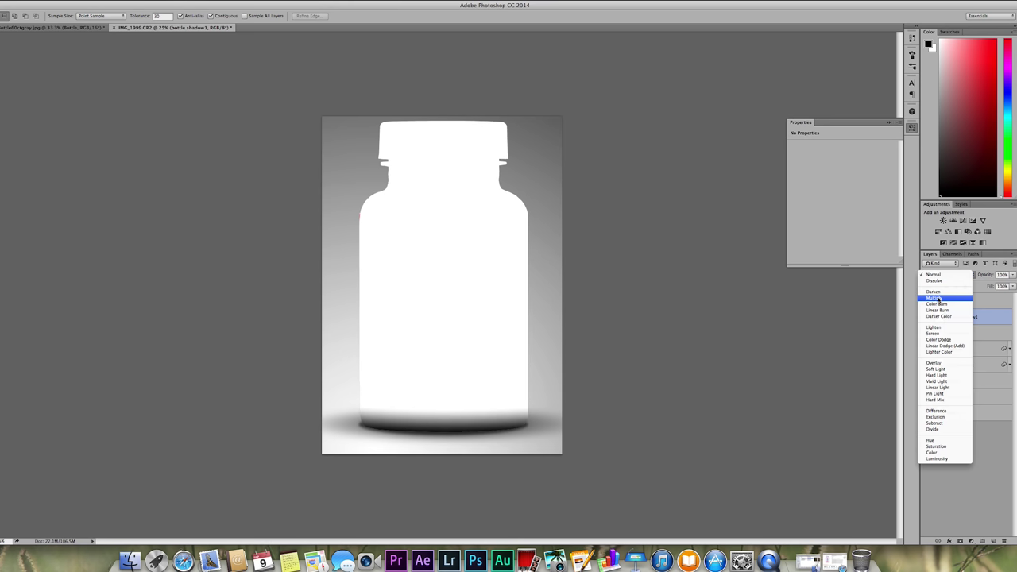
click(938, 296)
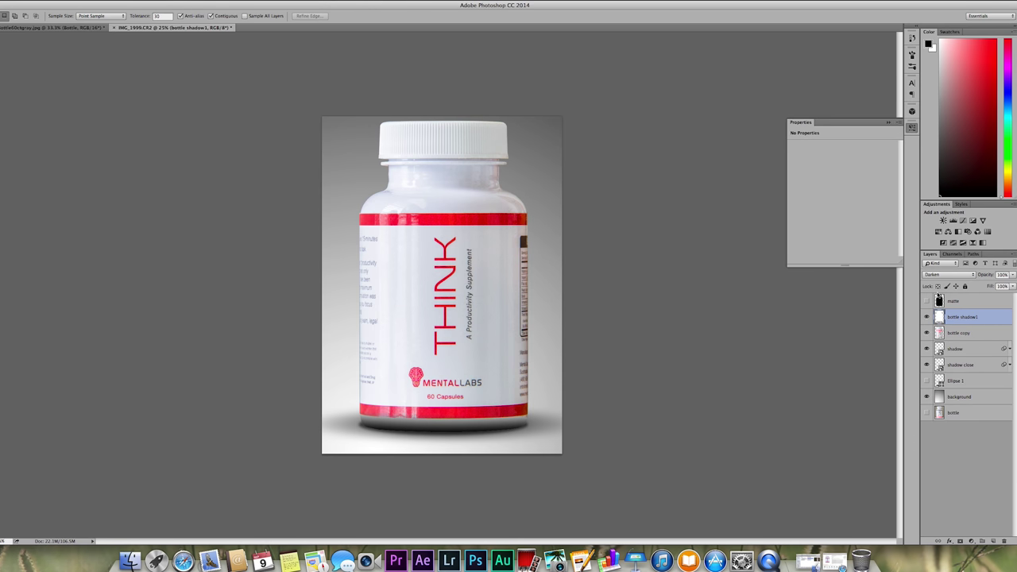
click(926, 317)
click(926, 317)
click(926, 317)
click(926, 317)
Step: Lower the bottle shadow1 layer's opacity to 58%
click(1011, 274)
drag(1010, 285, 1001, 285)
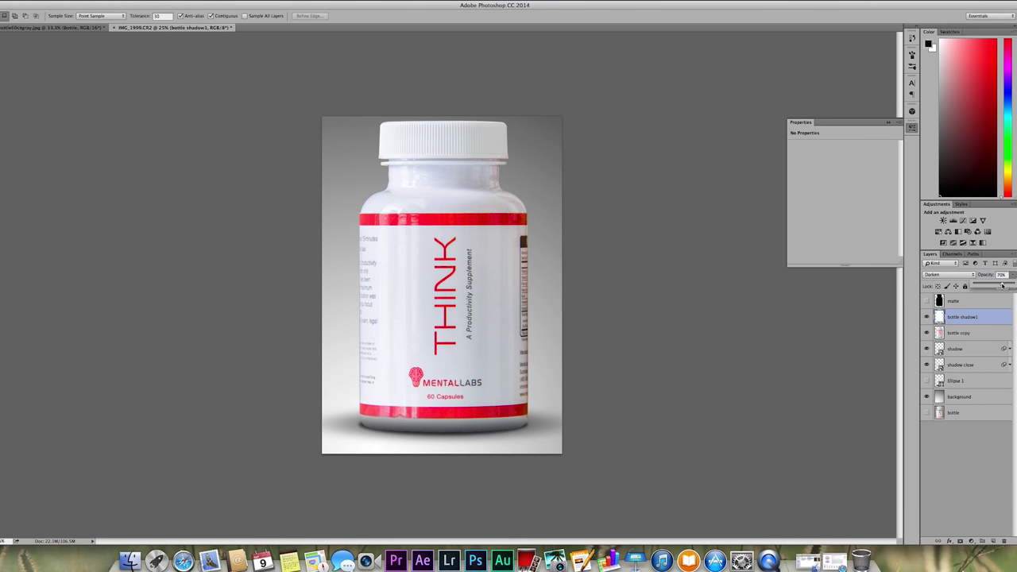
drag(1001, 285, 997, 286)
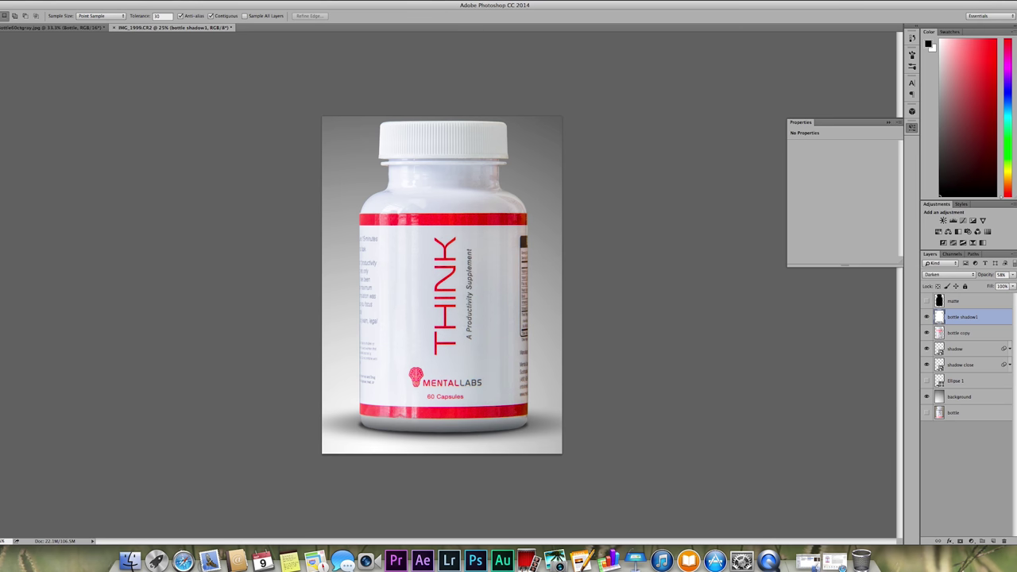
Step: Show the matte layer and select its black bottle silhouette with the Magic Wand tool
click(943, 305)
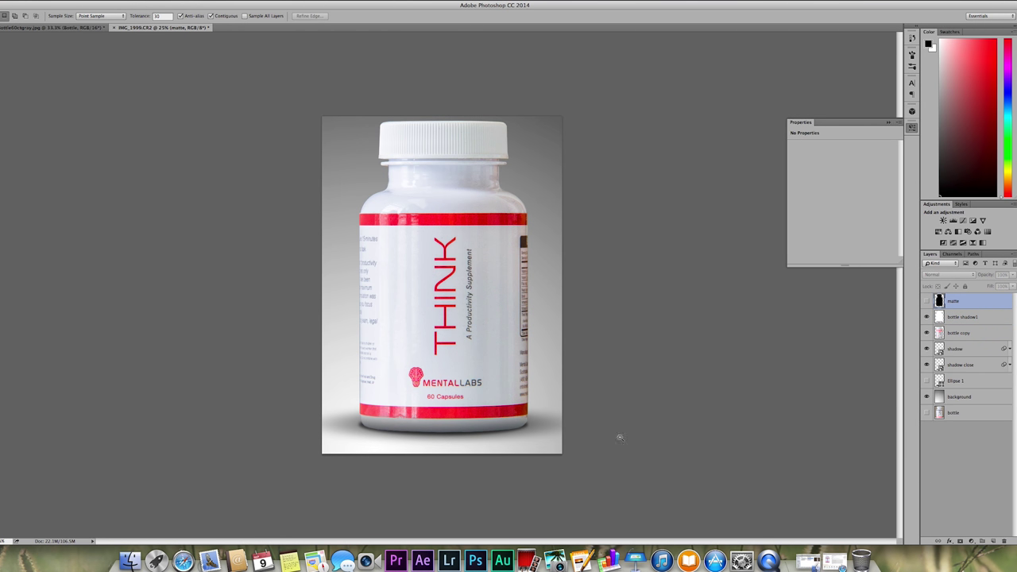
click(925, 301)
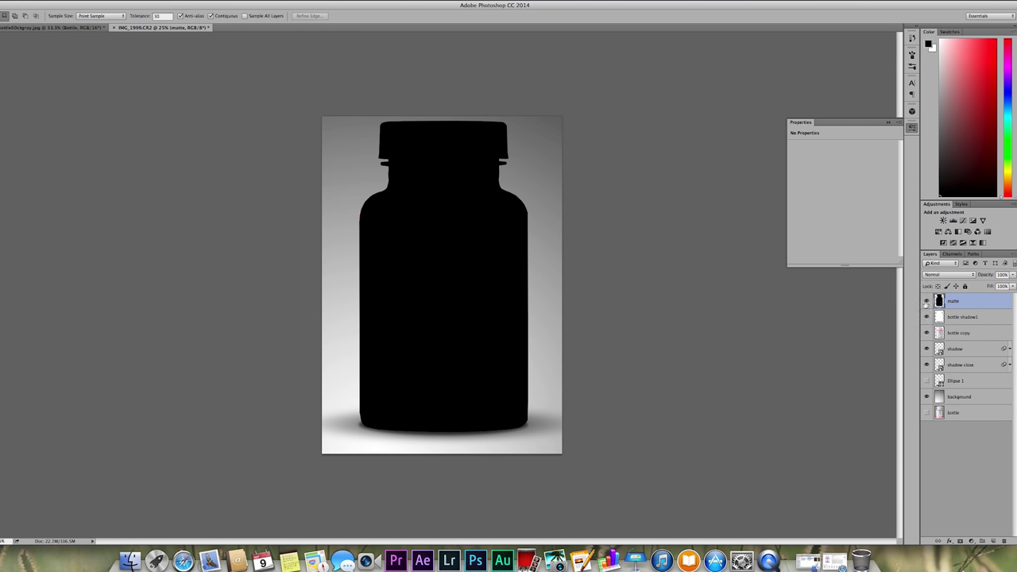
click(447, 334)
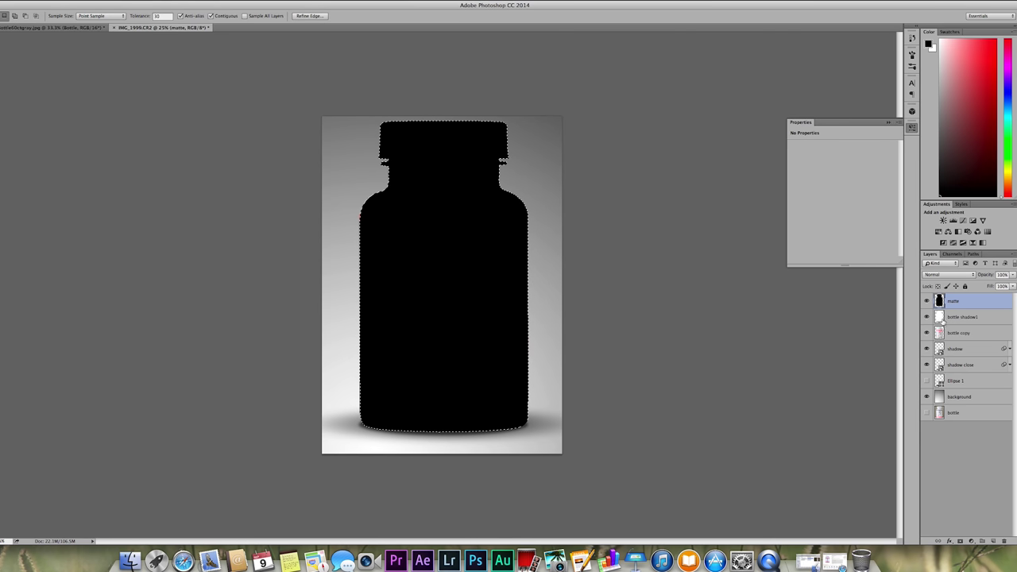
Step: Create a new layer named bottle shadow 2 and place it directly below the matte layer
click(109, 1)
mouse_move(109, 6)
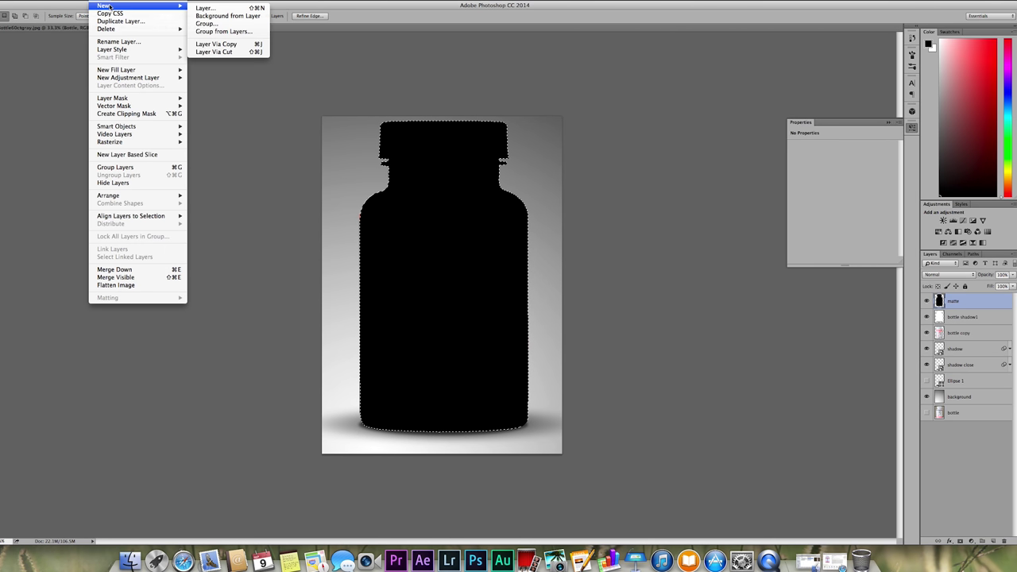
click(205, 8)
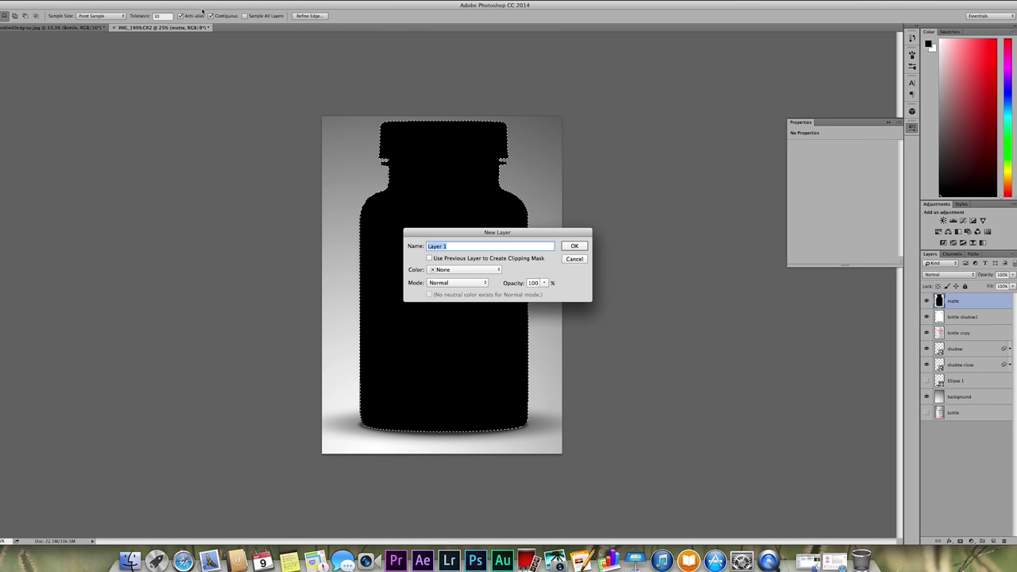
text(bottle shadow 2)
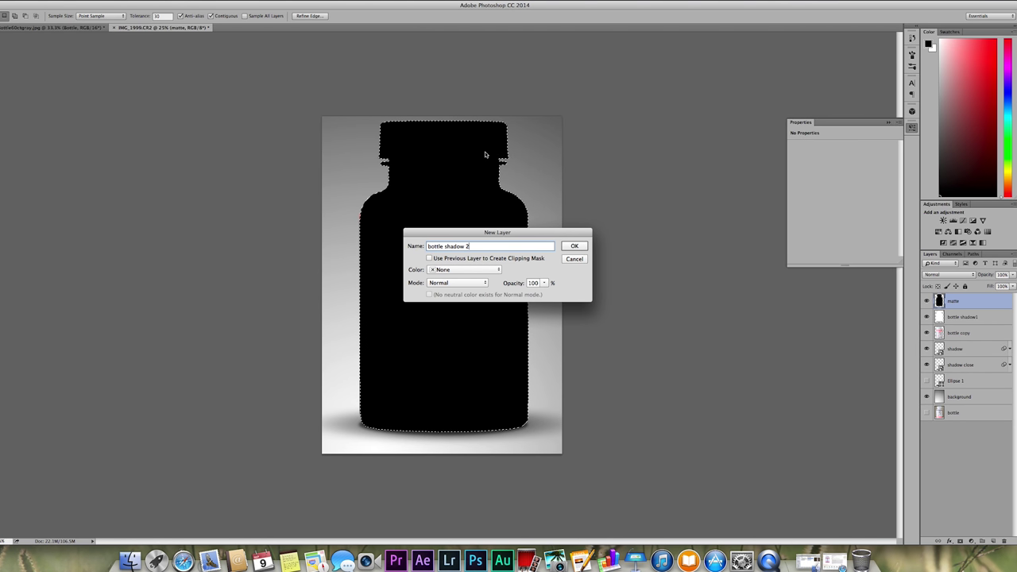
click(578, 247)
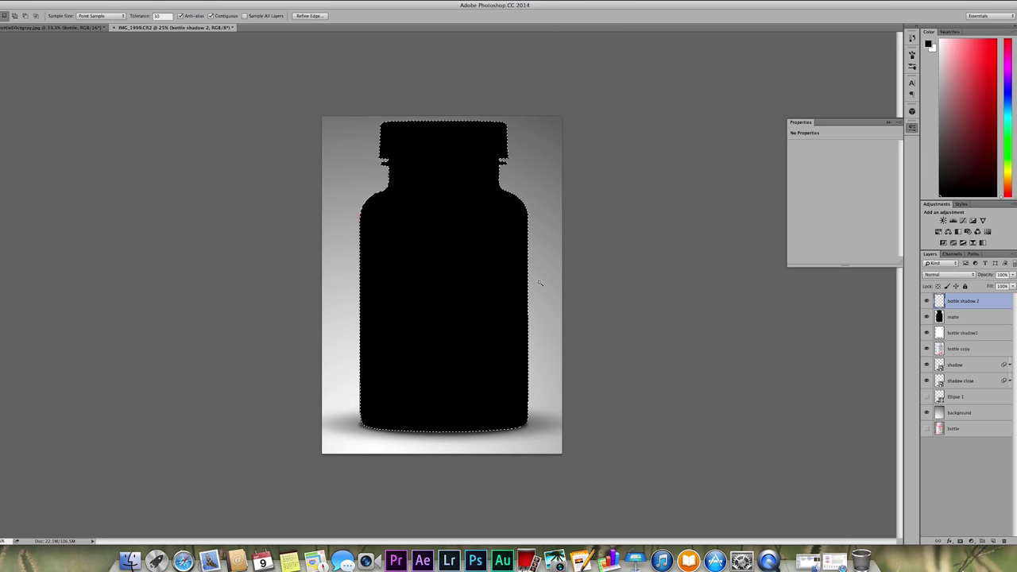
drag(941, 303, 939, 321)
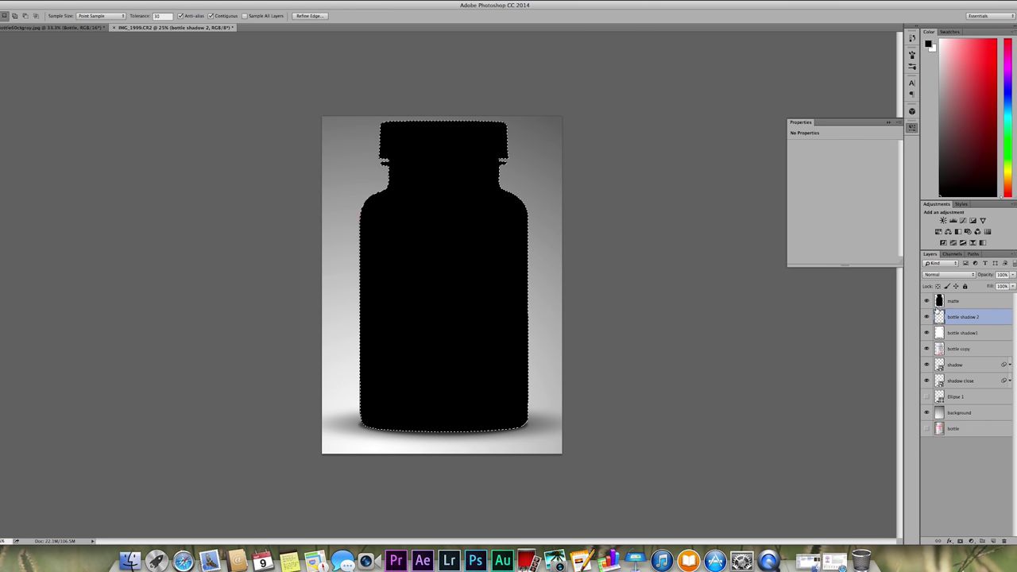
Step: Hide the matte and fill the selected silhouette on bottle shadow 2 with a black-to-white gradient, black at the base, with the white stop at 49%
click(926, 301)
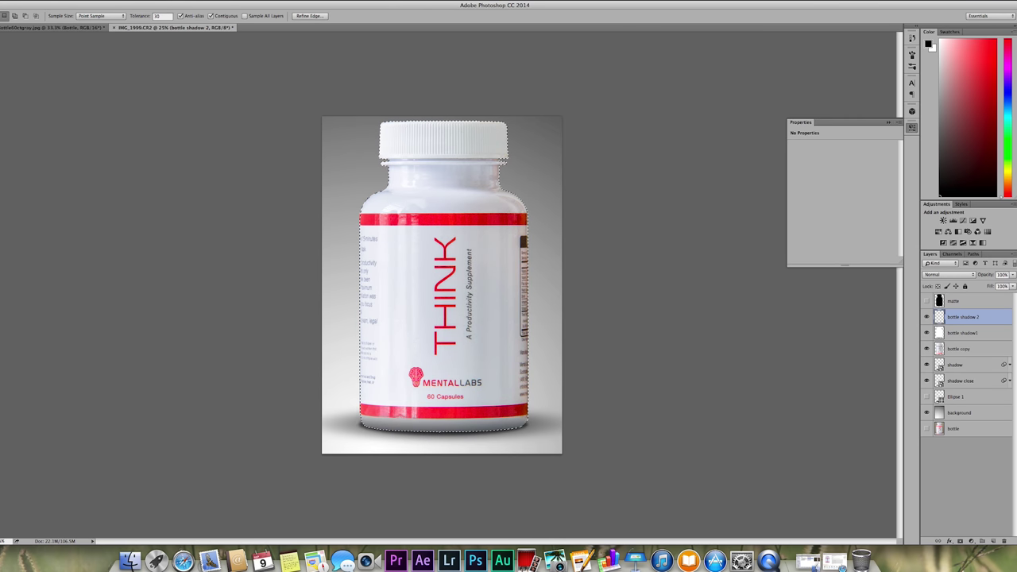
key(g)
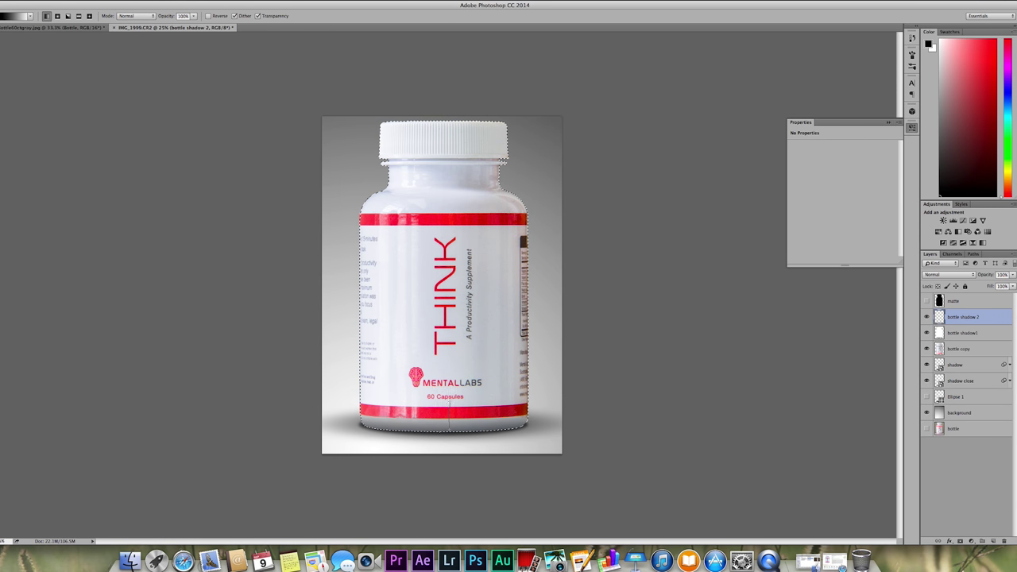
drag(449, 425, 449, 395)
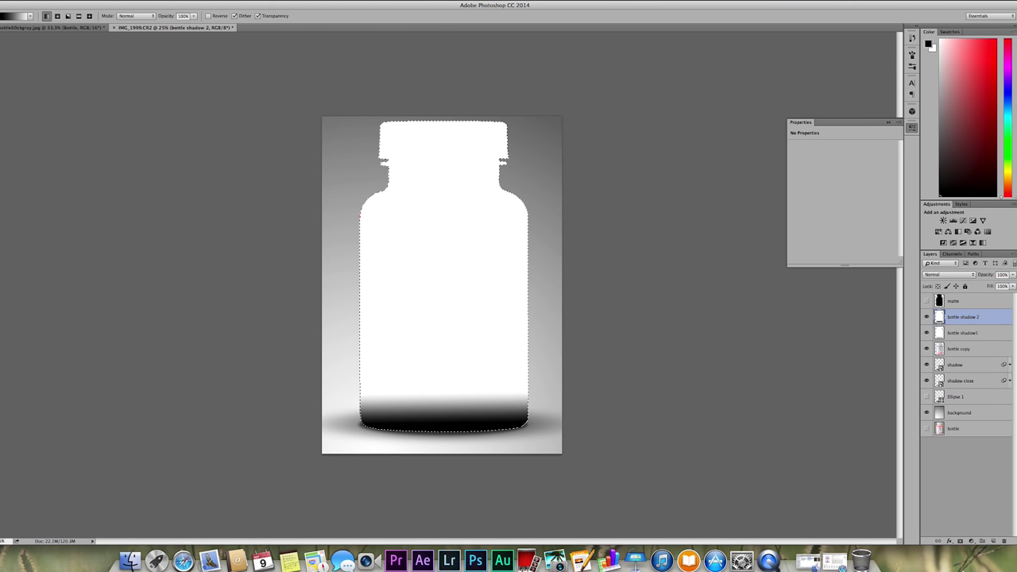
click(15, 14)
drag(563, 300, 559, 301)
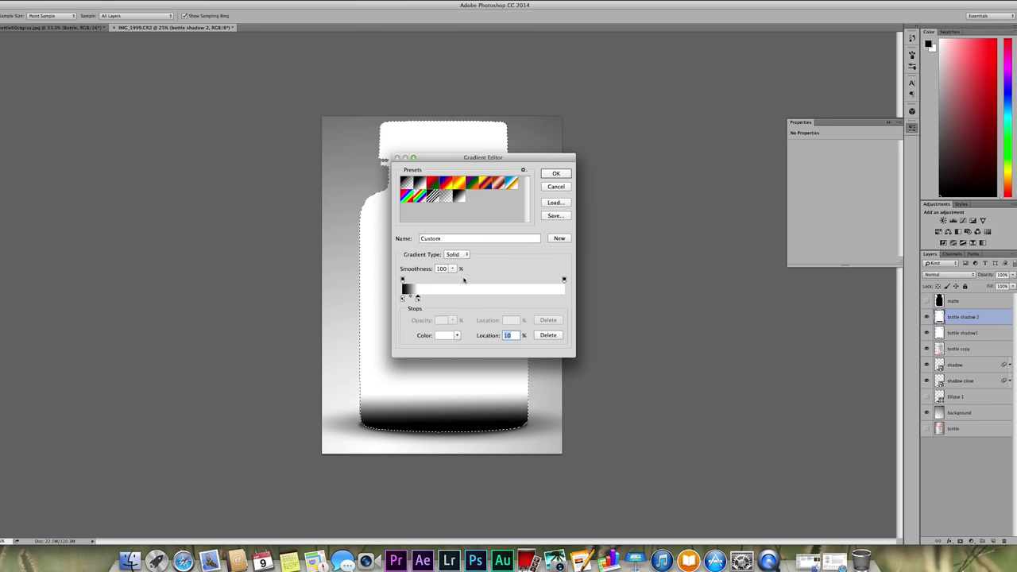
click(555, 174)
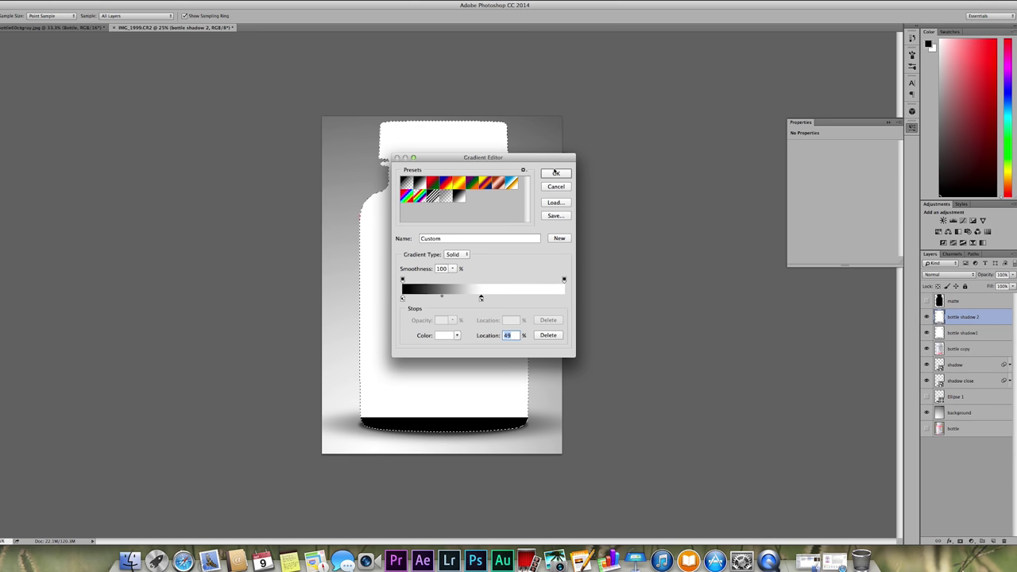
click(555, 173)
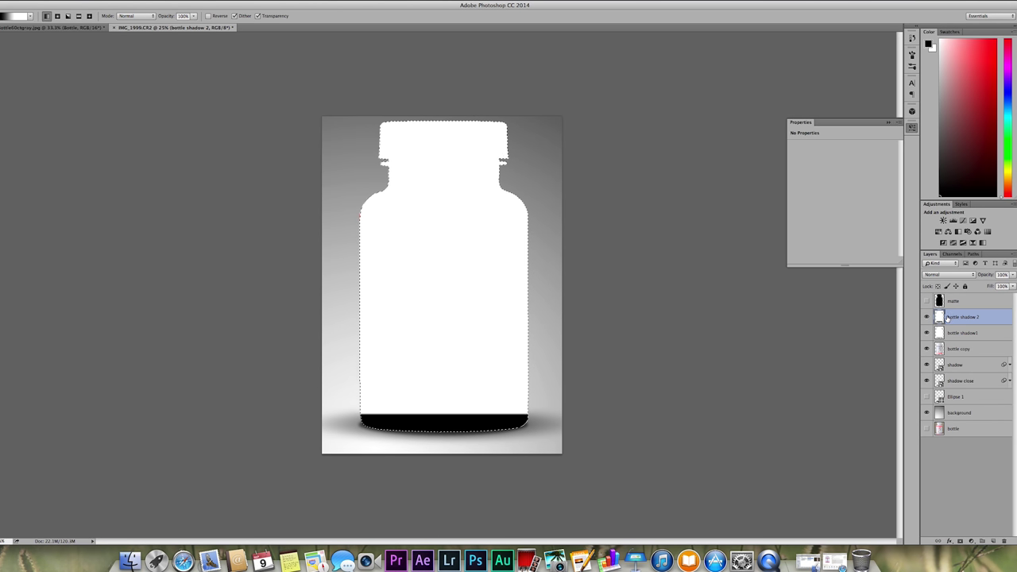
Step: Set the bottle shadow 2 layer's blend mode to Darken and hide the bottle shadow1 layer
click(952, 274)
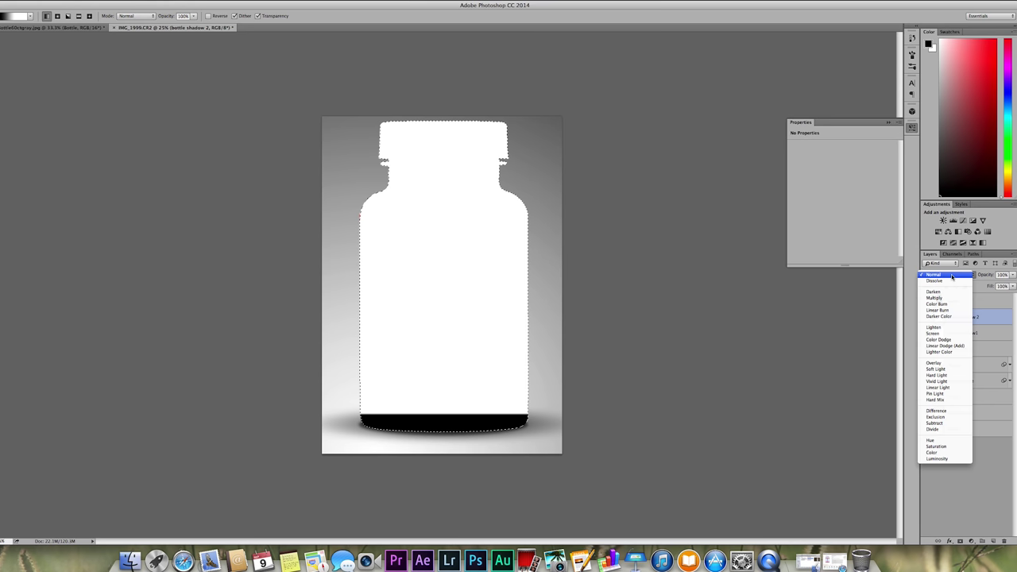
click(937, 291)
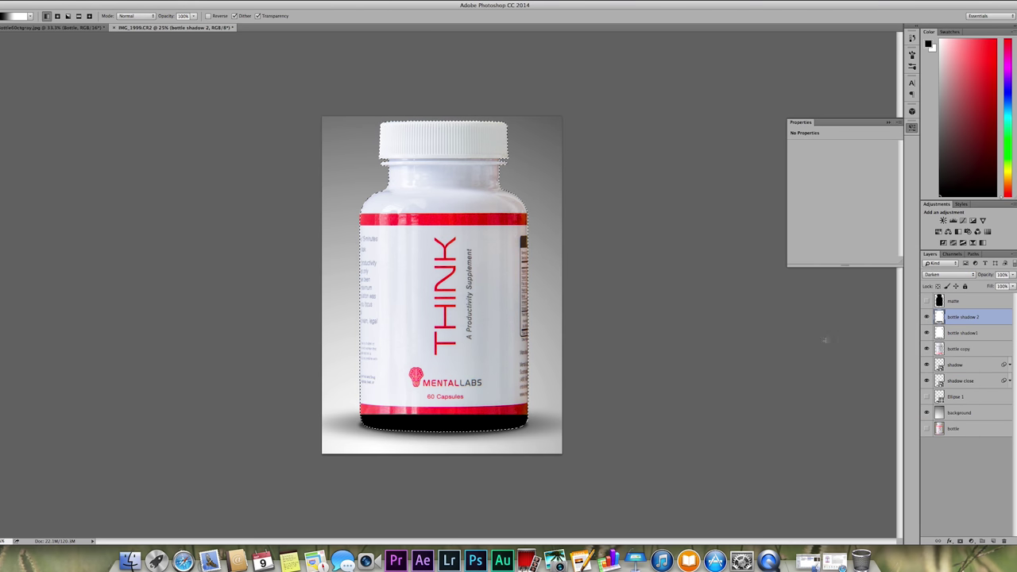
click(926, 334)
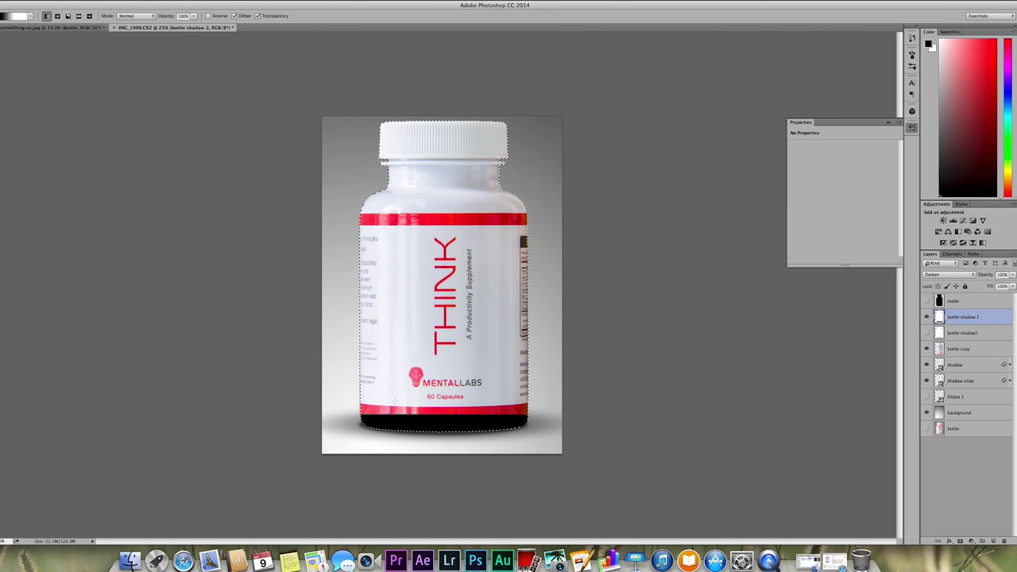
Step: Warp the bottle shadow 2 layer downward so the black band's upper edge curves along the bottle's base, and apply it
click(60, 0)
mouse_move(90, 172)
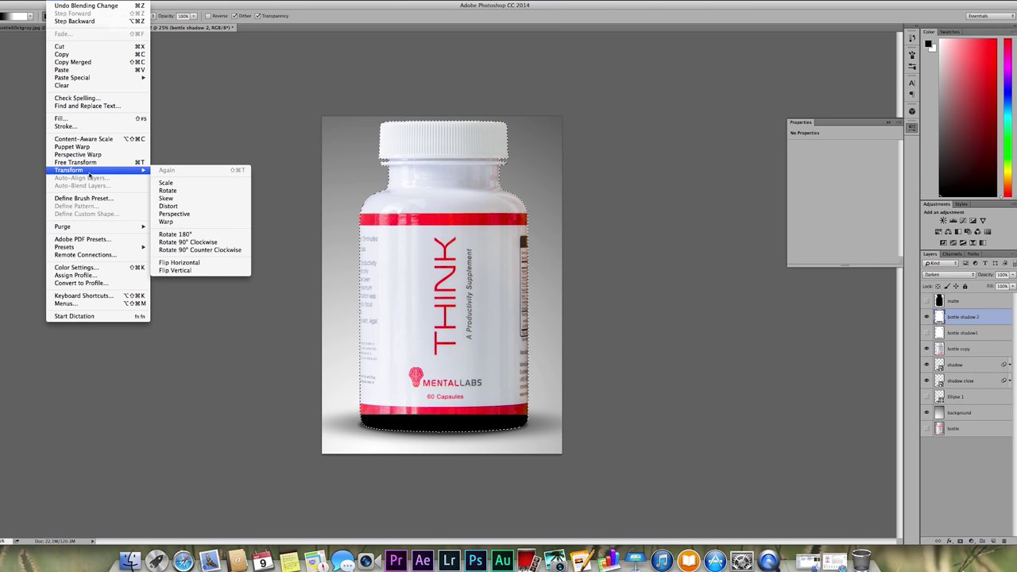
click(167, 221)
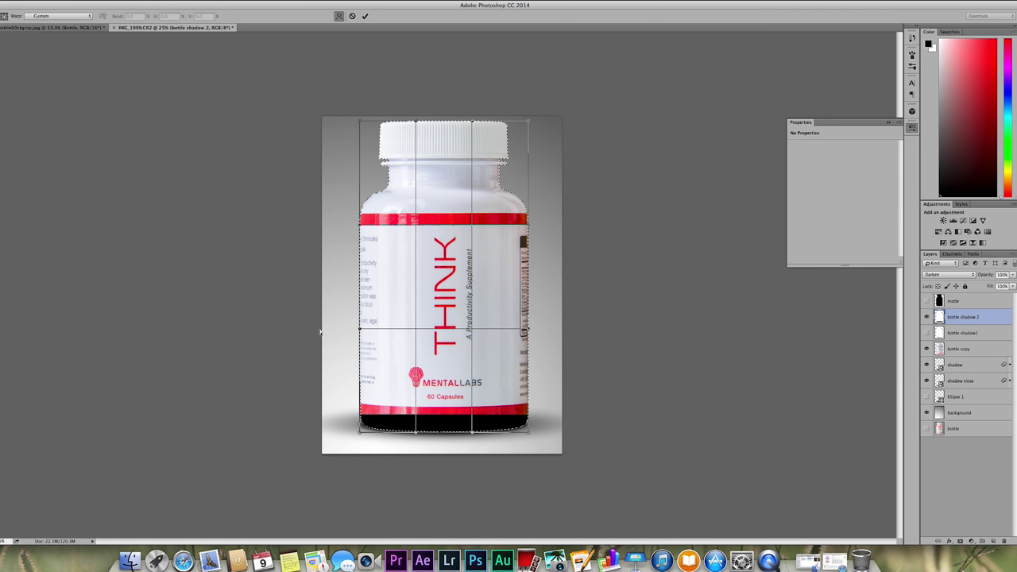
drag(414, 430, 417, 459)
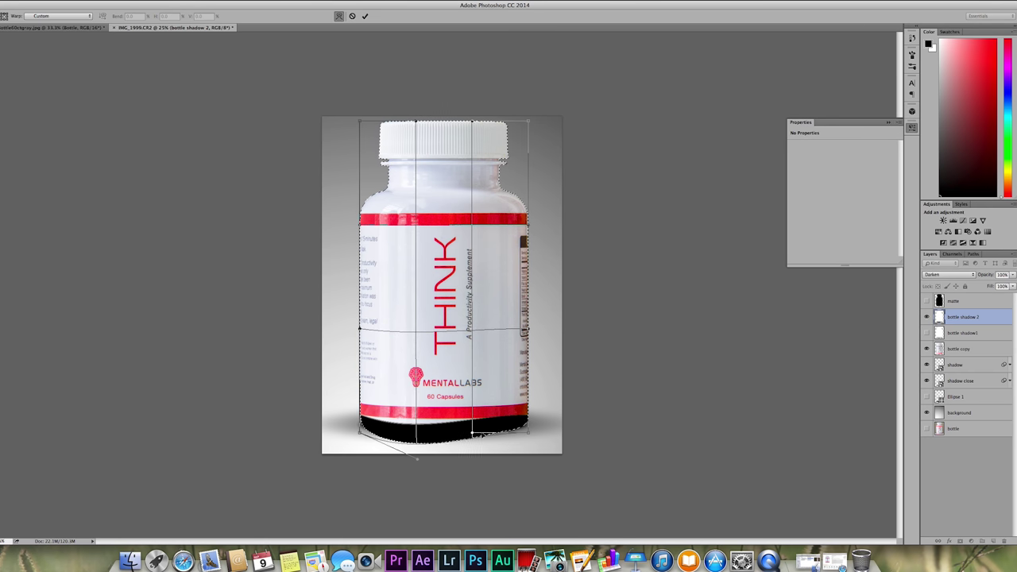
drag(471, 434, 478, 448)
drag(417, 457, 361, 446)
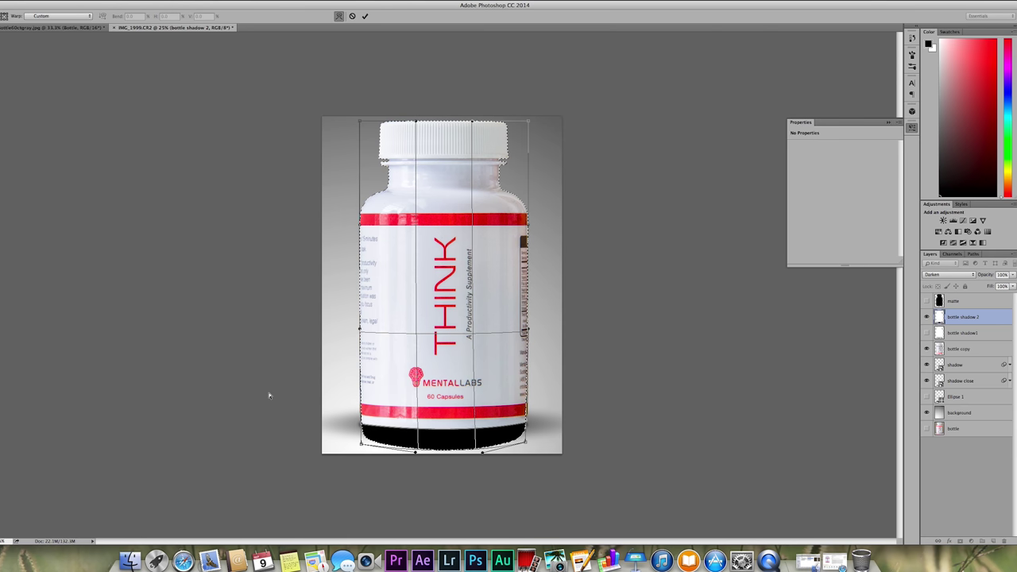
key(Return)
key(g)
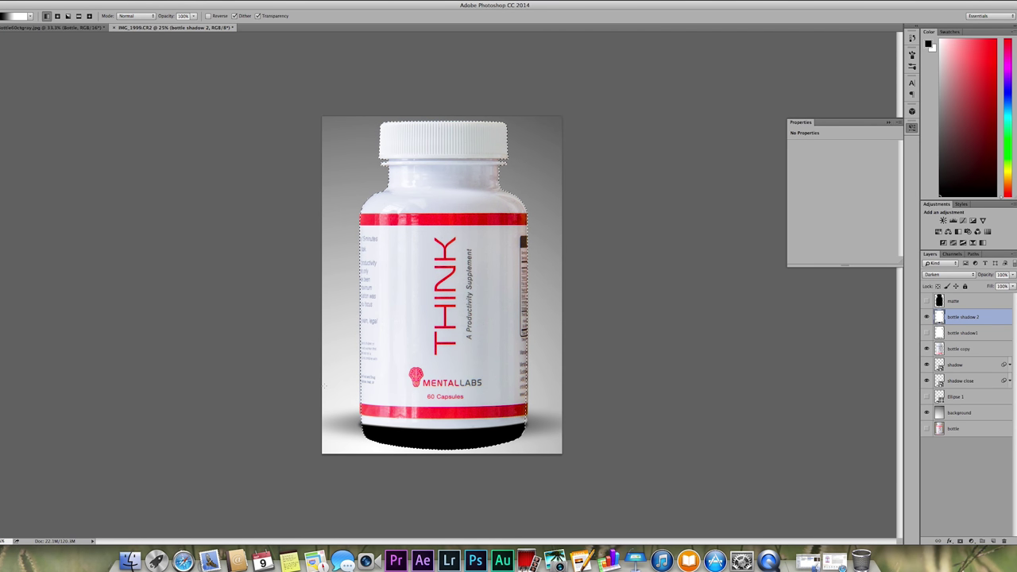
Step: Drop the current selection and reselect the bottle silhouette from the hidden matte layer with the Magic Wand tool
key(super+d)
click(938, 304)
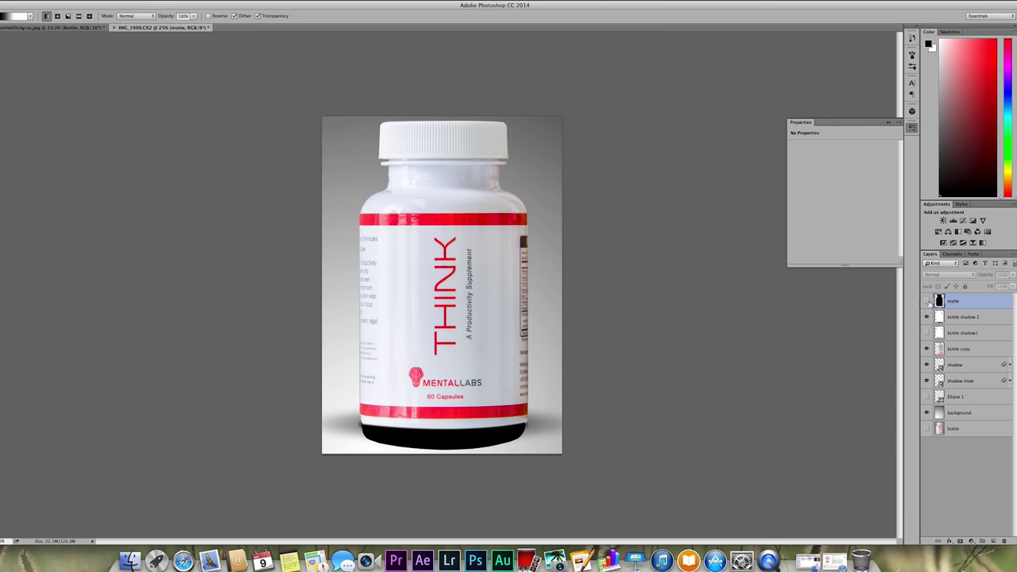
key(w)
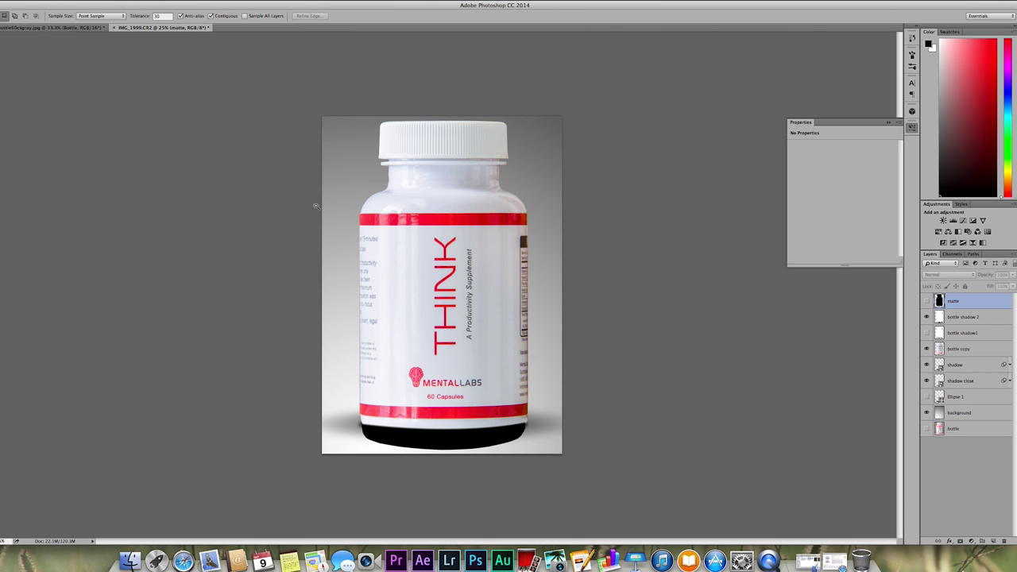
click(408, 254)
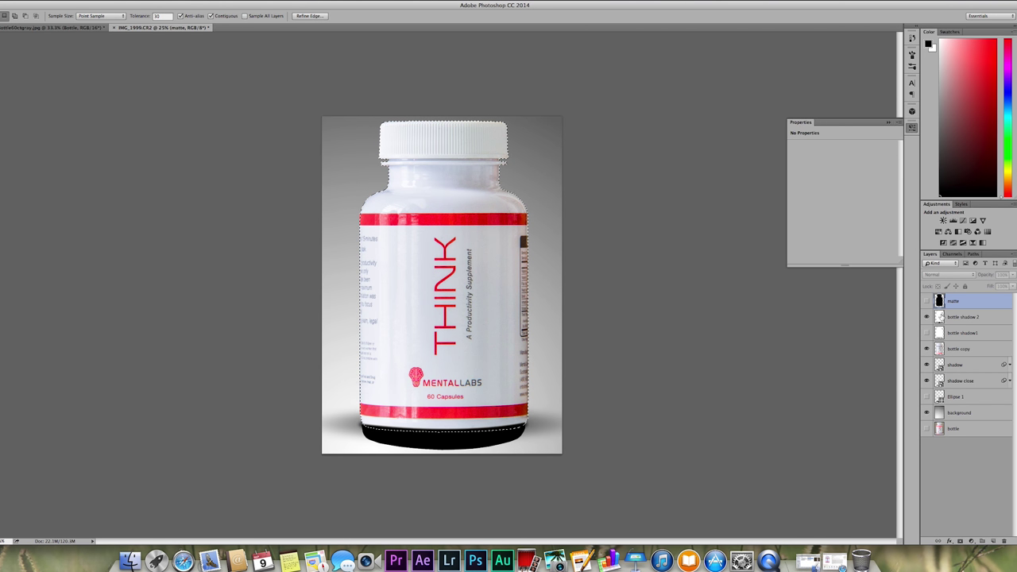
key(alt+BackSpace)
key(ctrl+z)
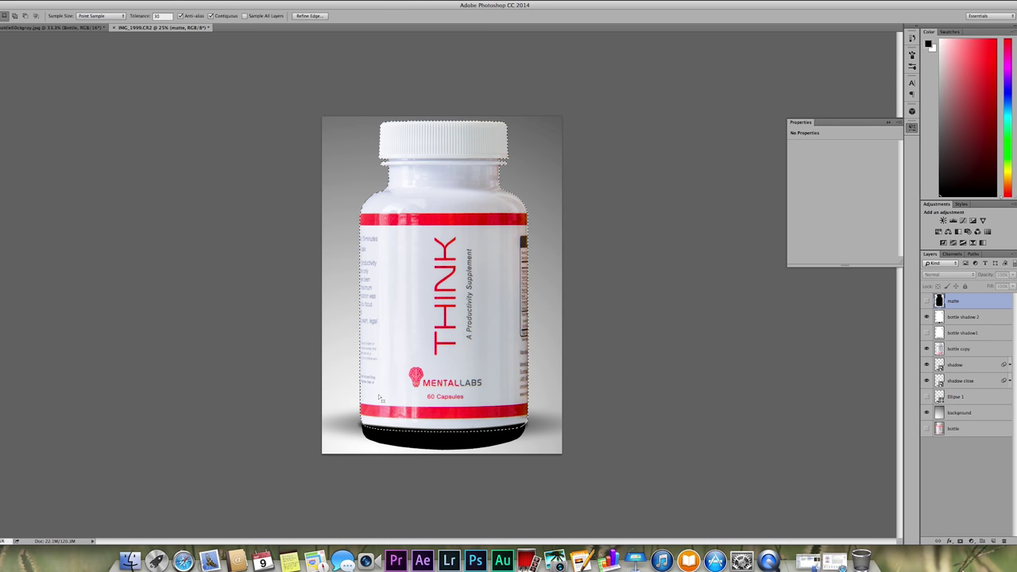
Step: Invert the selection, delete the overflow outside the bottle from the bottle shadow 2 layer, and deselect
right_click(412, 407)
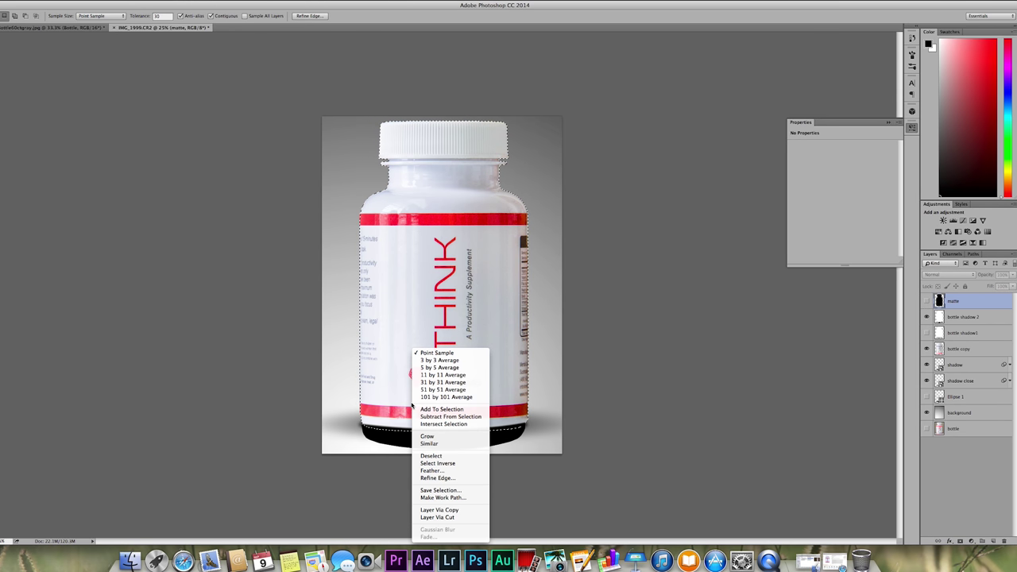
click(459, 469)
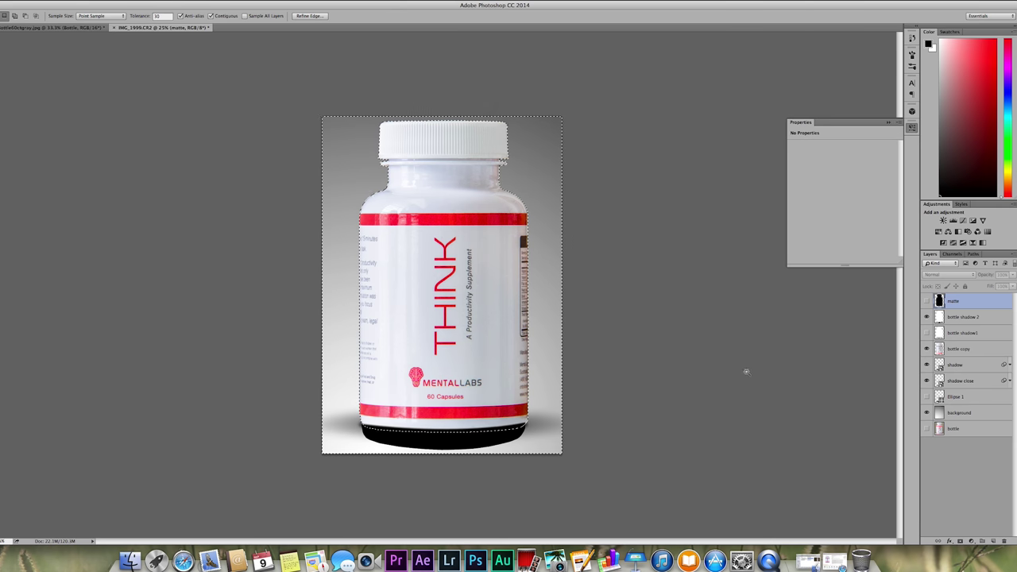
key(alt+bracketleft)
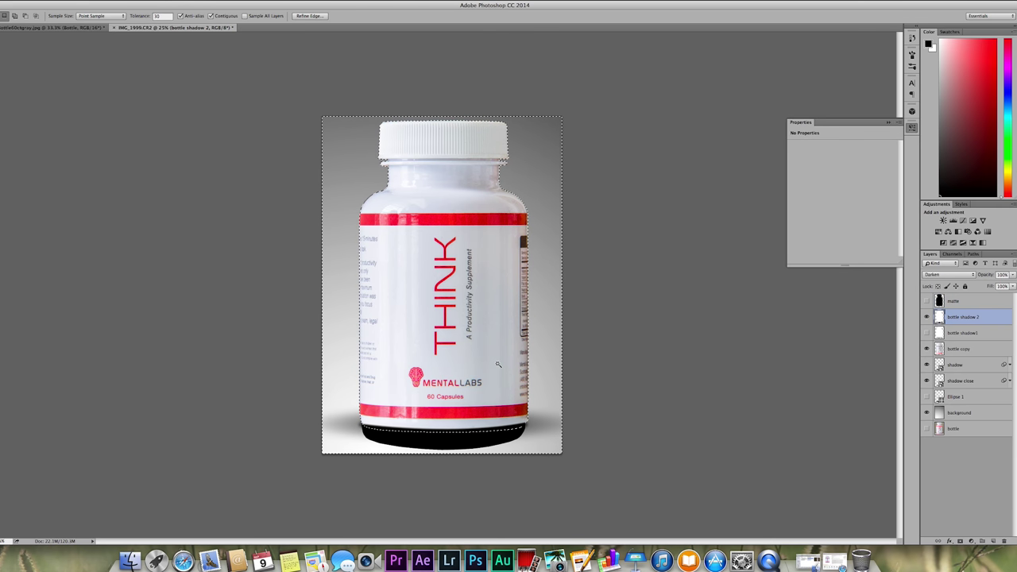
key(Delete)
key(super+d)
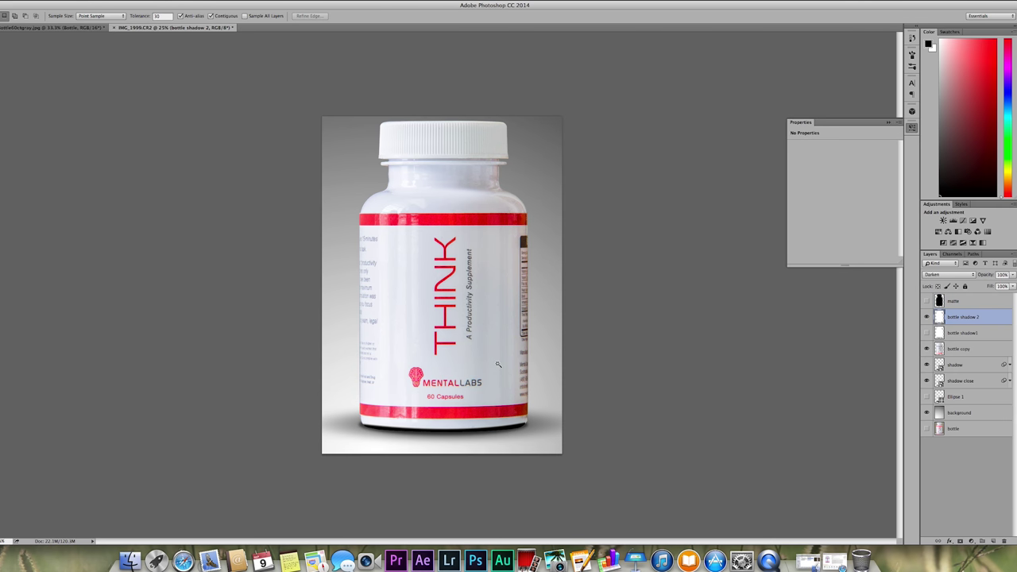
Step: Show the bottle shadow1 layer again and compare the image with the four shadow layers toggled off and on
key(super+equal)
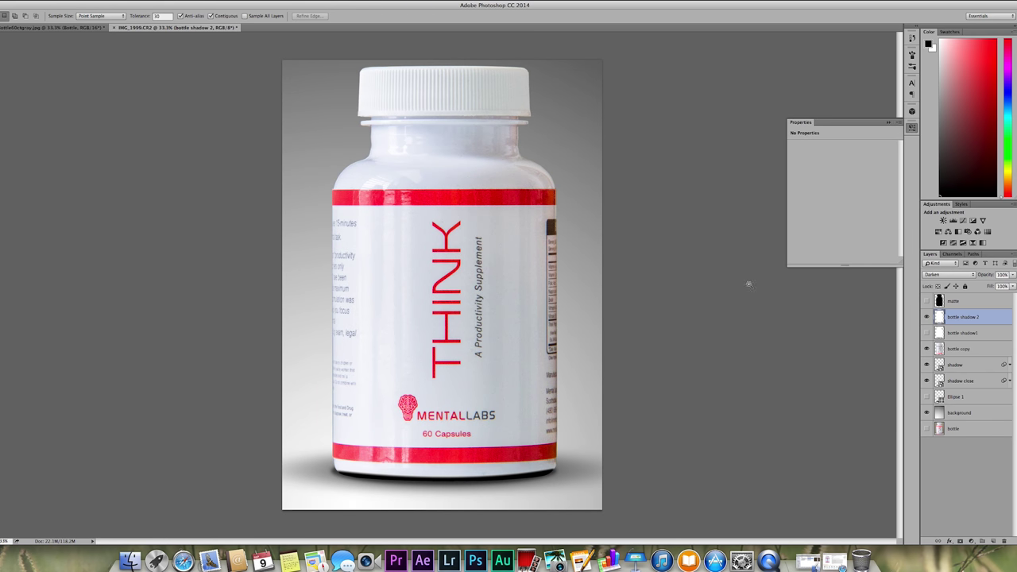
click(926, 333)
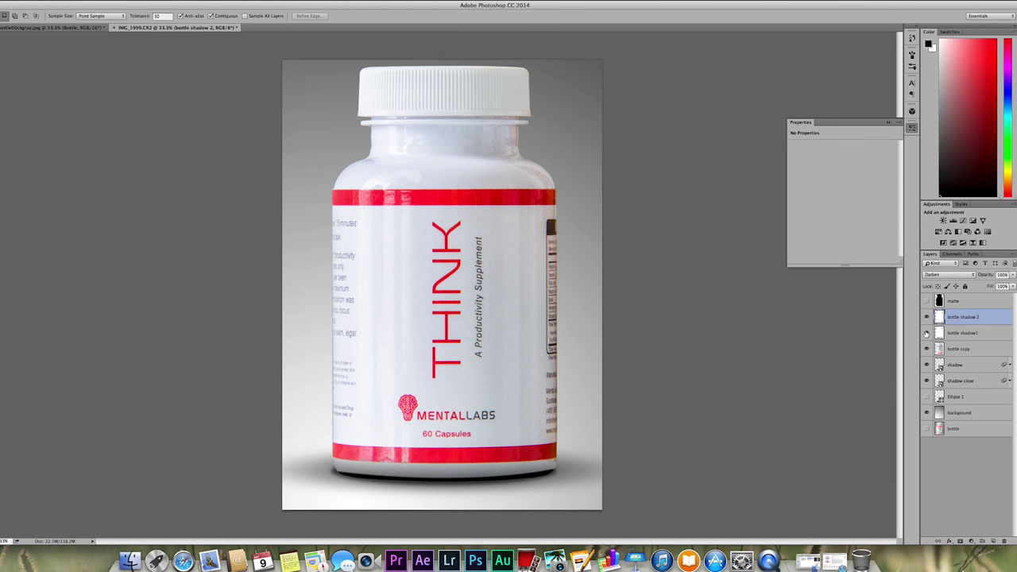
click(926, 316)
click(926, 332)
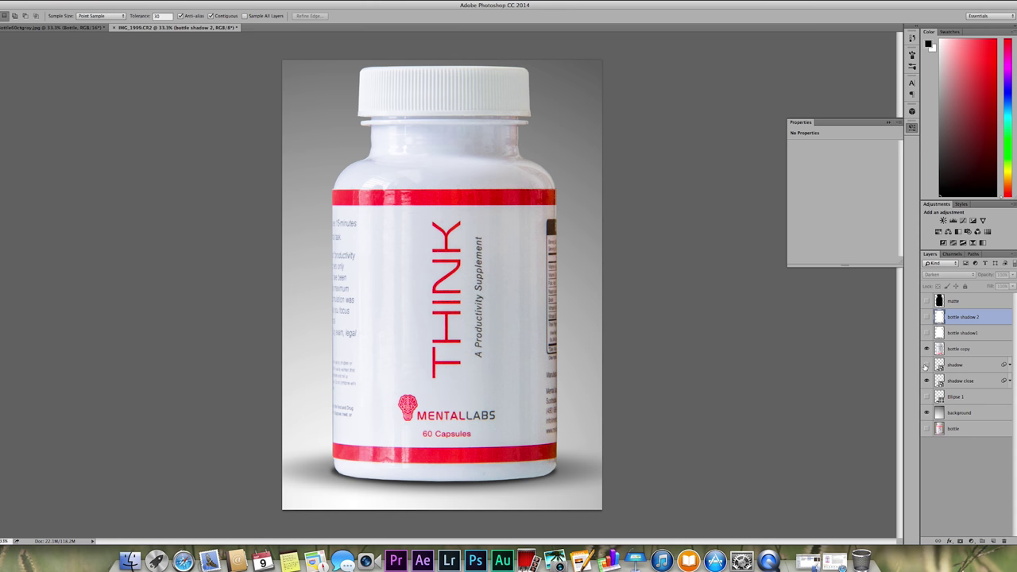
click(925, 365)
click(927, 381)
click(926, 381)
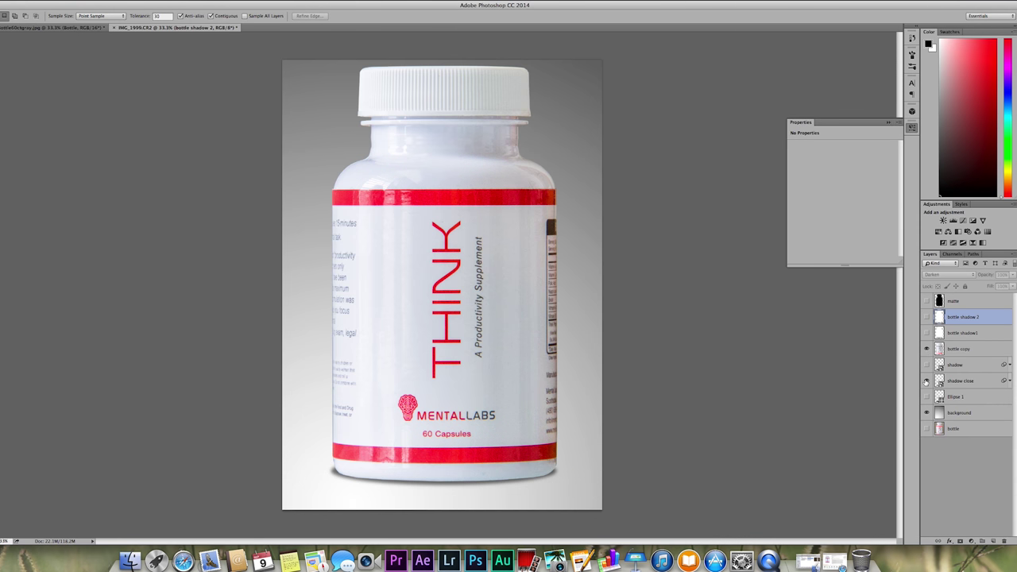
click(926, 364)
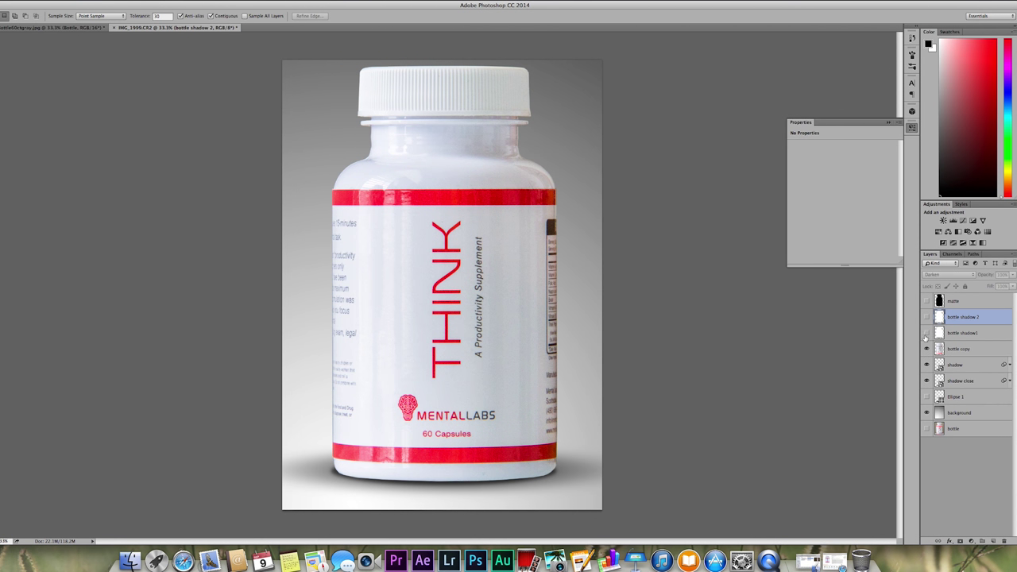
click(926, 332)
click(926, 317)
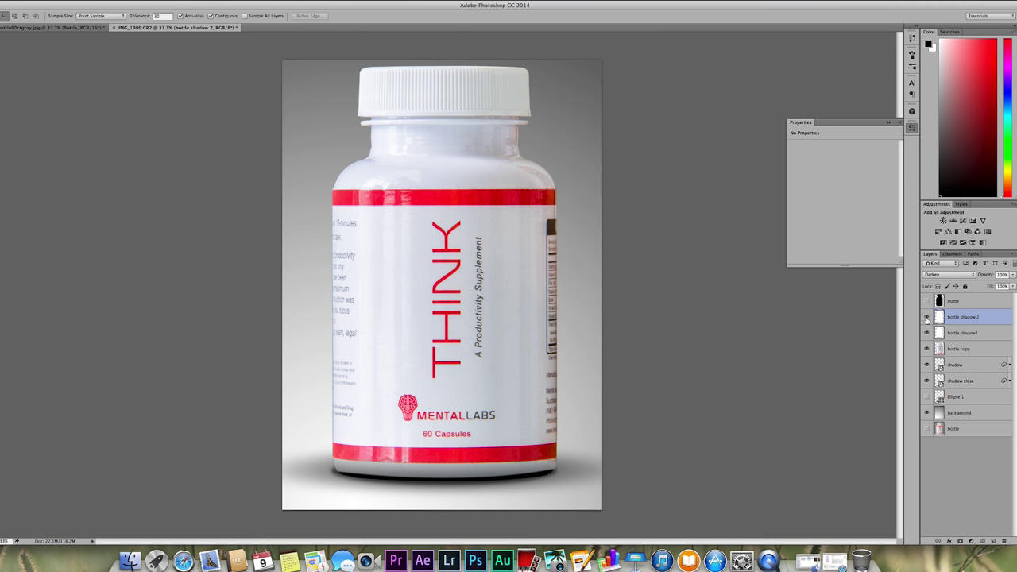
Step: Lower the bottle shadow 2 layer's opacity to 34%
click(1009, 275)
drag(1003, 284, 992, 286)
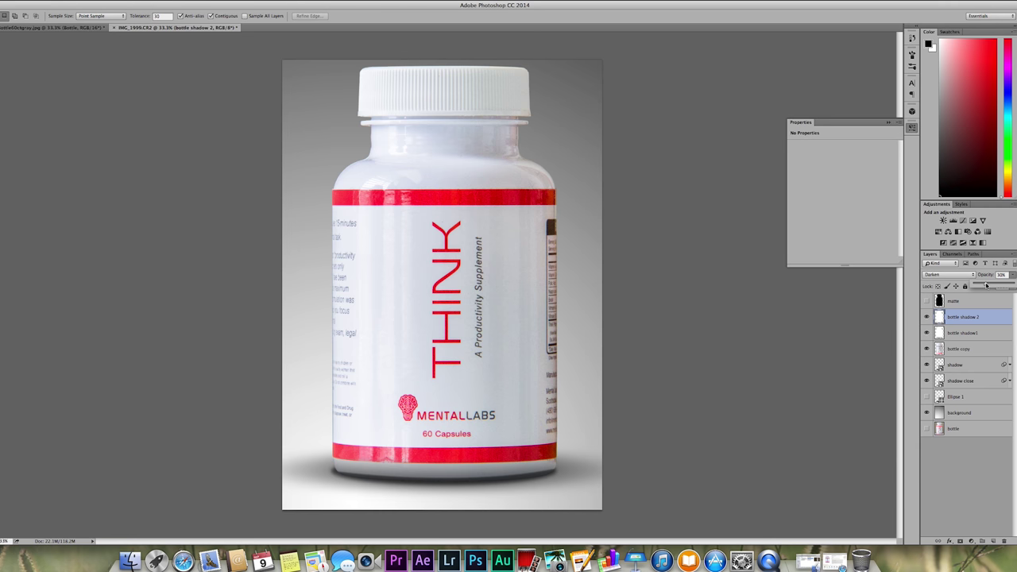
drag(985, 285, 987, 285)
Step: Set the white color stop of the Gradient tool's custom gradient to a location of 66%
key(g)
click(15, 15)
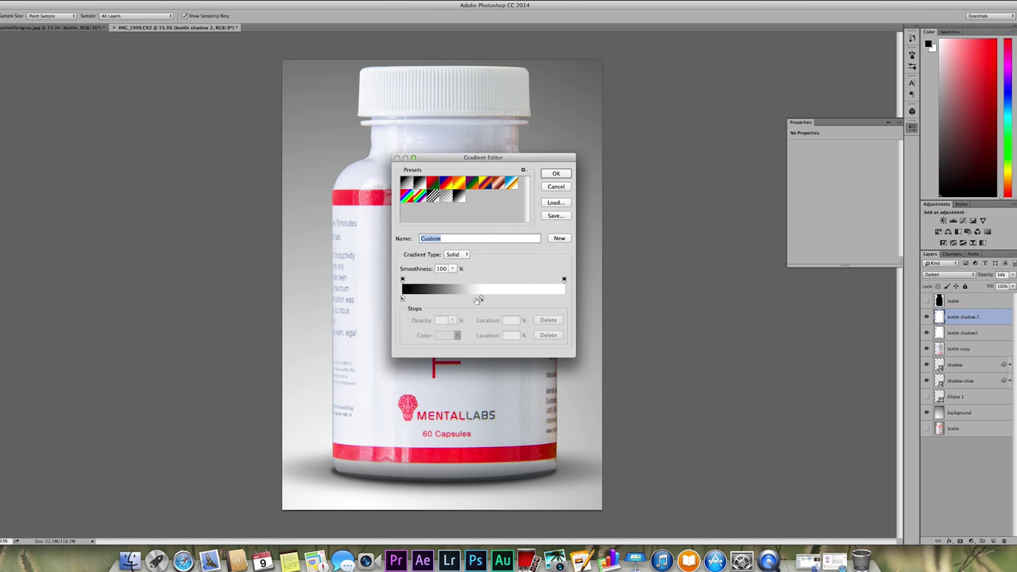
drag(479, 299, 510, 299)
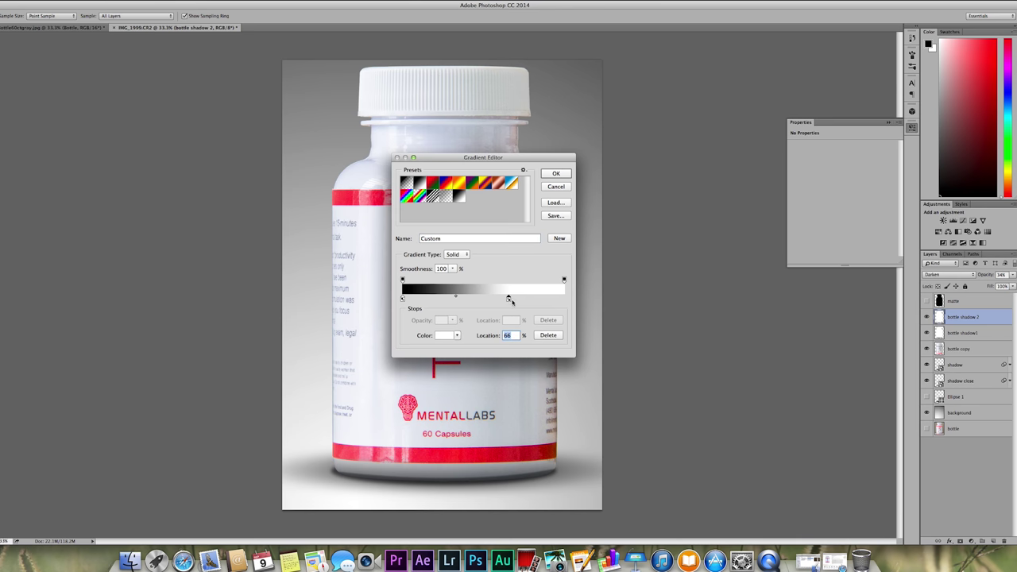
click(555, 174)
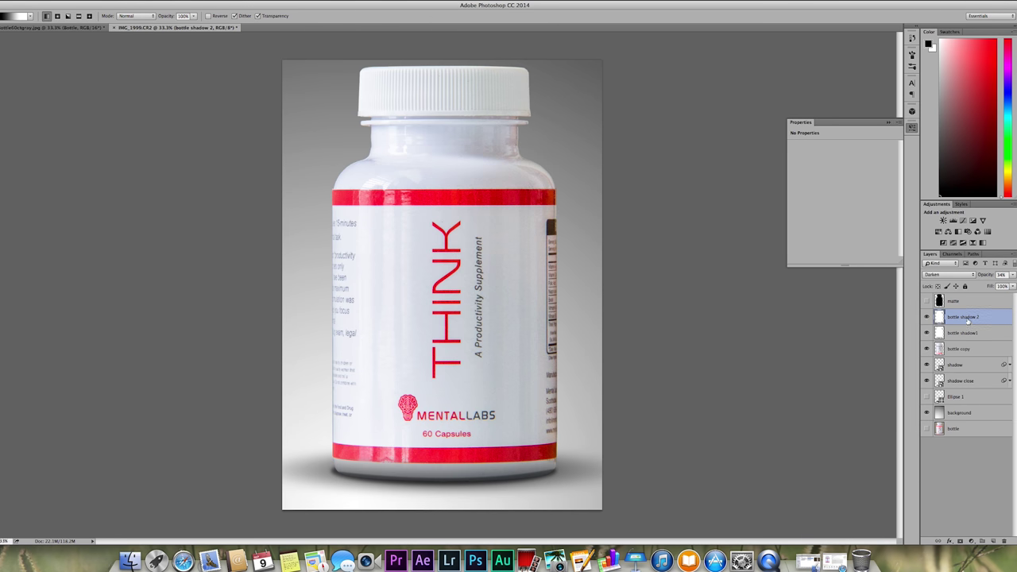
Step: Set the bottle shadow 2 layer's opacity to 39%
click(1013, 277)
drag(985, 284, 987, 285)
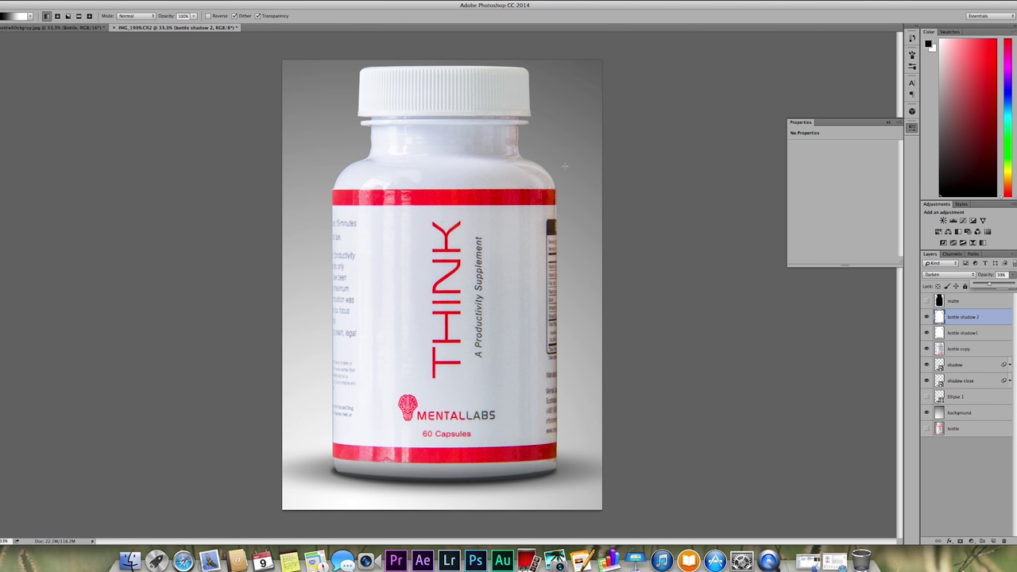
click(608, 231)
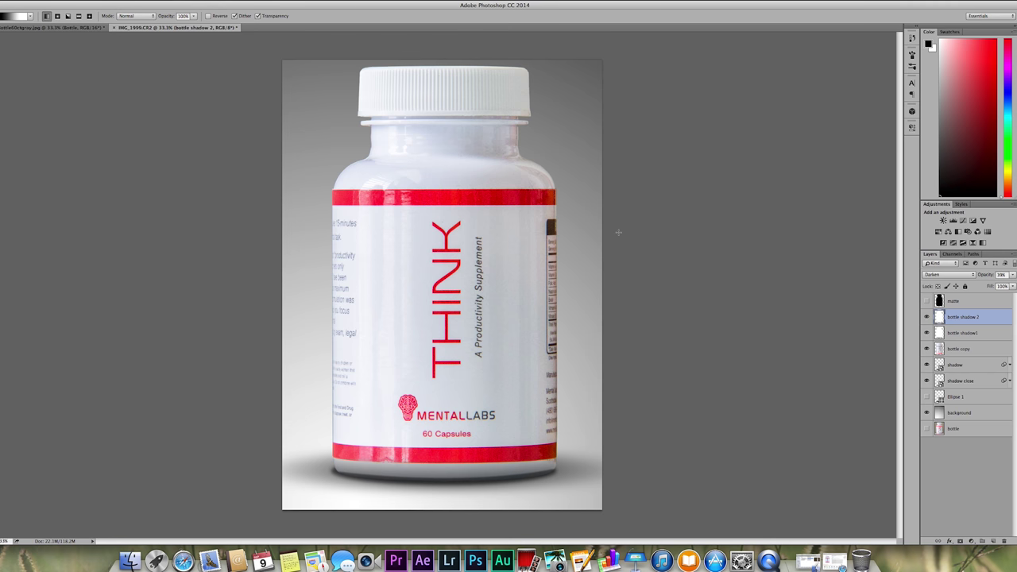
Step: Switch to the finished gray-background bottle document to examine its shadow and shading layers
key(ctrl+Tab)
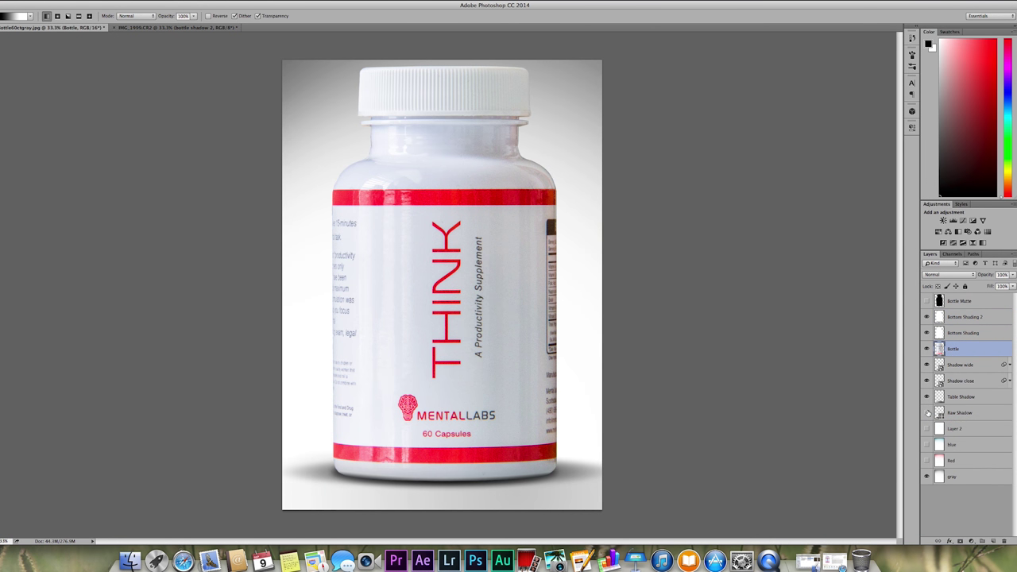